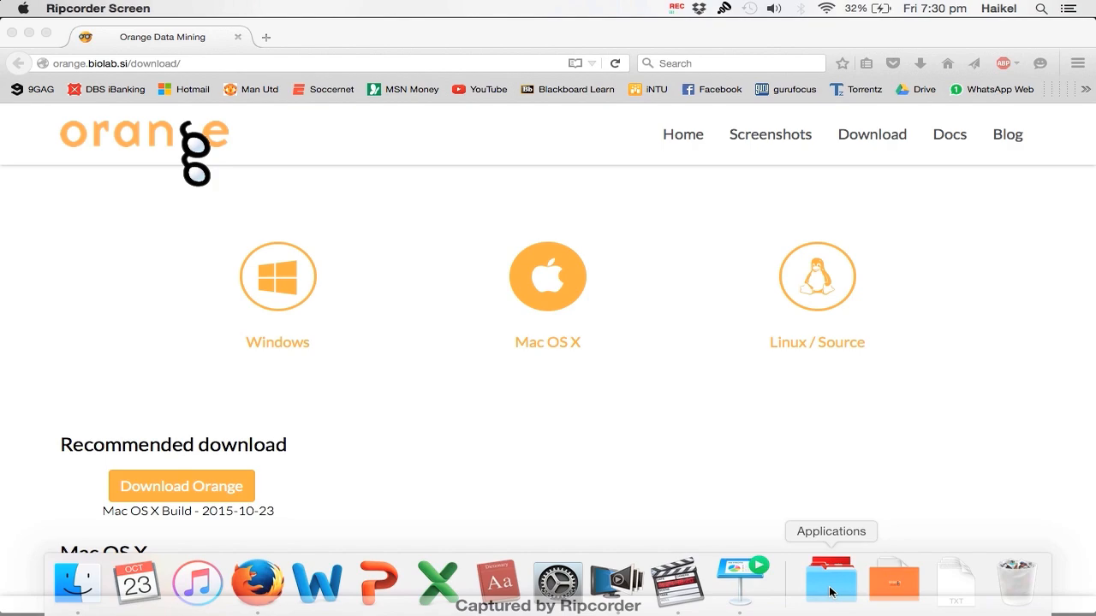
Find Orange among the installed applications and launch it.
{"action": "left_click", "coordinate": [830, 589]}
{"action": "scroll", "coordinate": [724, 350], "scroll_direction": "down", "scroll_amount": 5}
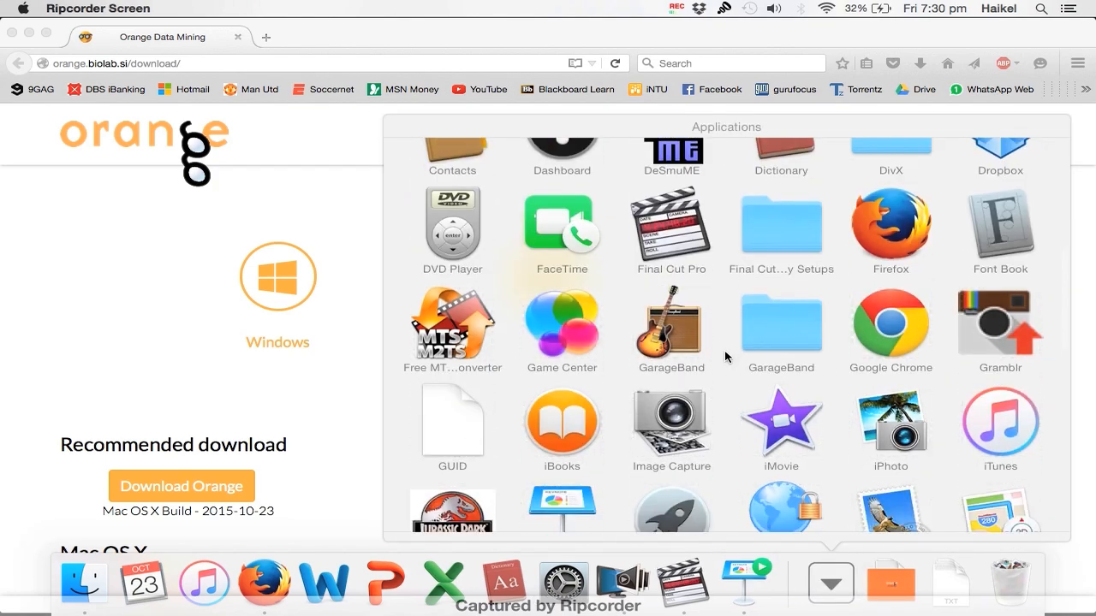
{"action": "scroll", "coordinate": [724, 356], "scroll_direction": "down", "scroll_amount": 4}
{"action": "scroll", "coordinate": [724, 356], "scroll_direction": "up", "scroll_amount": 4}
{"action": "scroll", "coordinate": [725, 356], "scroll_direction": "down", "scroll_amount": 4}
{"action": "scroll", "coordinate": [724, 356], "scroll_direction": "down", "scroll_amount": 3}
{"action": "left_click", "coordinate": [776, 260]}
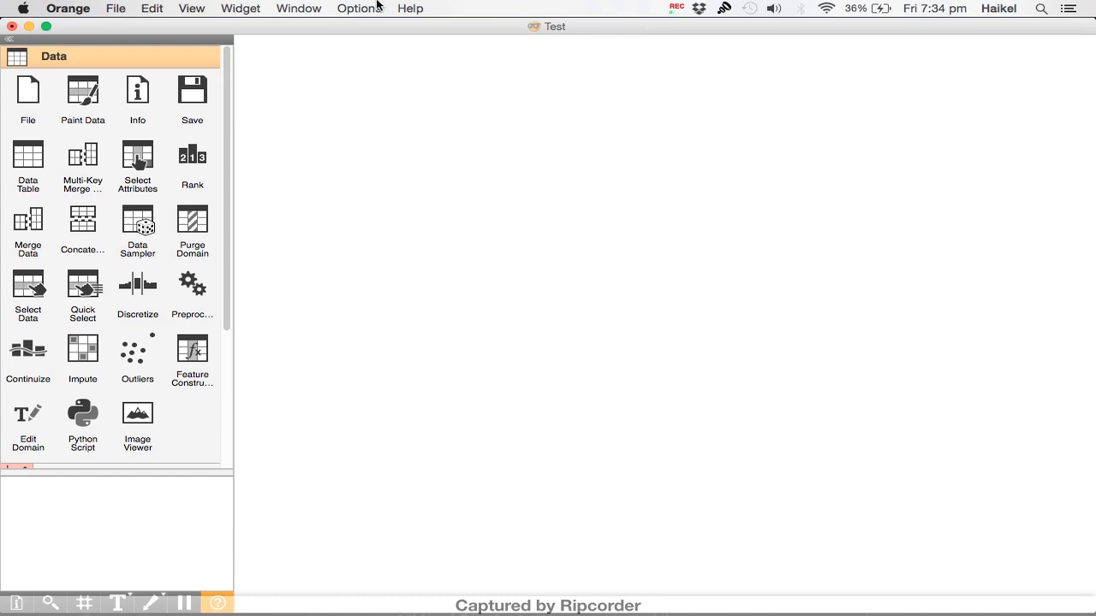
Create a new scheme named "Test", discarding the unsaved changes to the current scheme.
{"action": "left_click", "coordinate": [115, 7]}
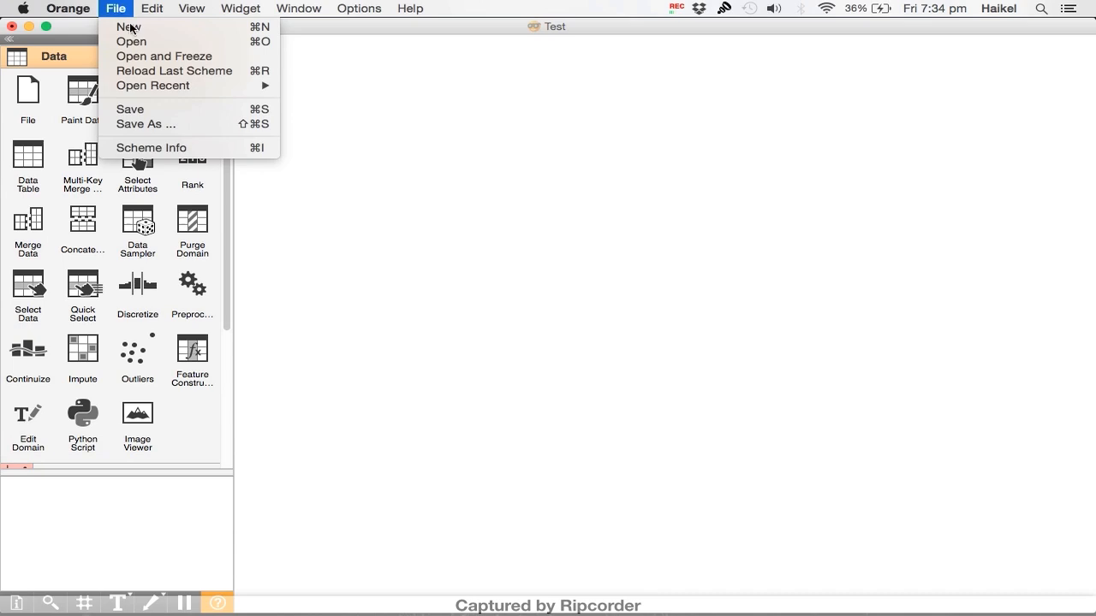
{"action": "left_click", "coordinate": [136, 26]}
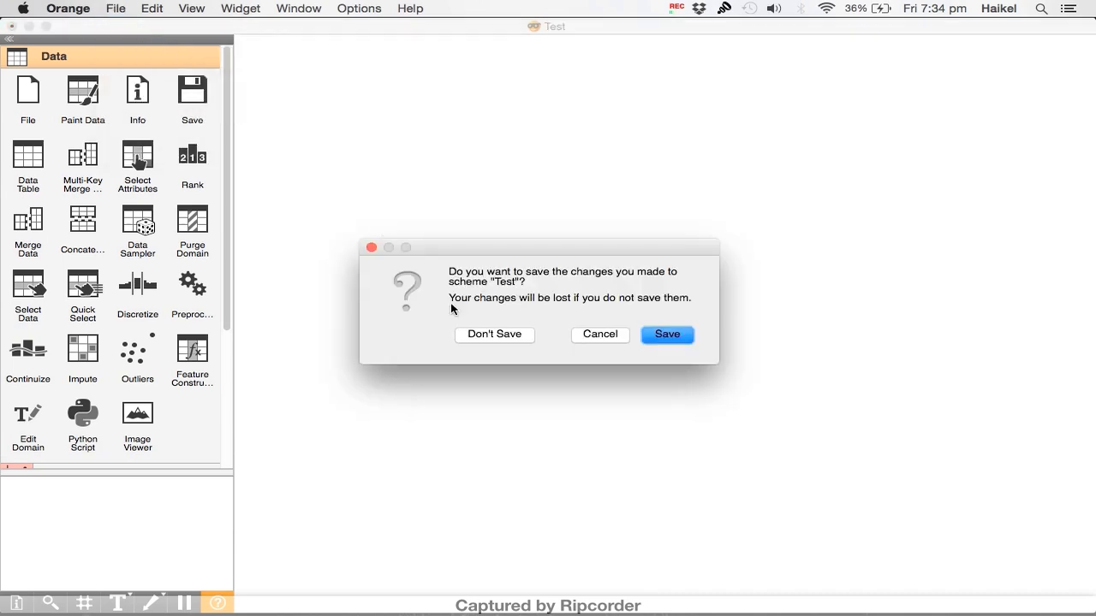
{"action": "left_click", "coordinate": [495, 334]}
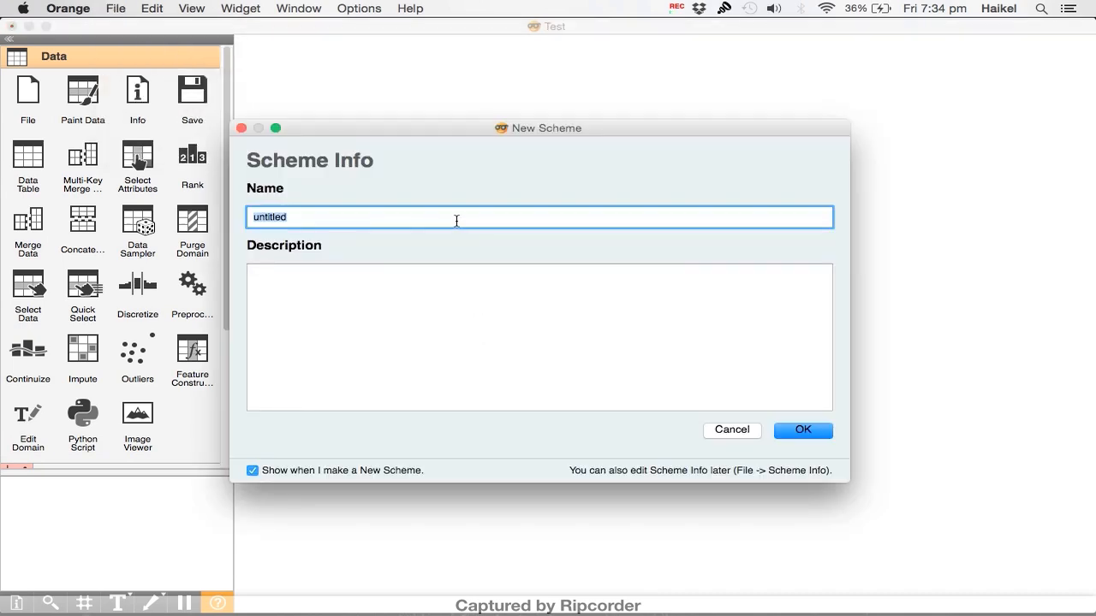
{"action": "type", "text": "Test"}
{"action": "key", "text": "Return"}
Place a File widget on the canvas and load vehicle.tab from the datasets folder into it.
{"action": "left_click_drag", "start_coordinate": [36, 98], "coordinate": [385, 271]}
{"action": "double_click", "coordinate": [396, 274]}
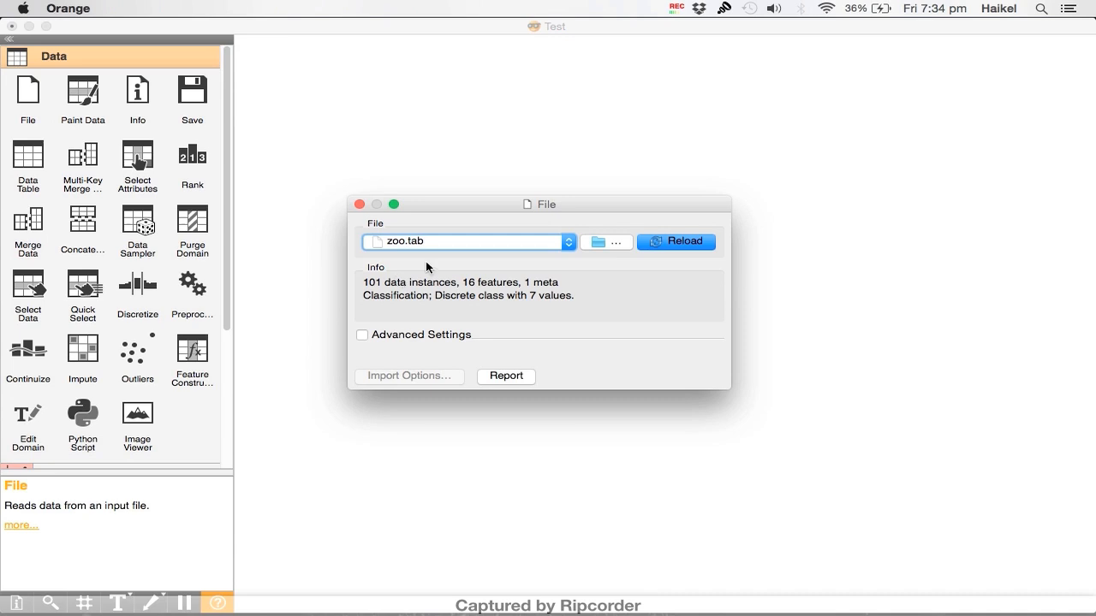
{"action": "left_click", "coordinate": [609, 244]}
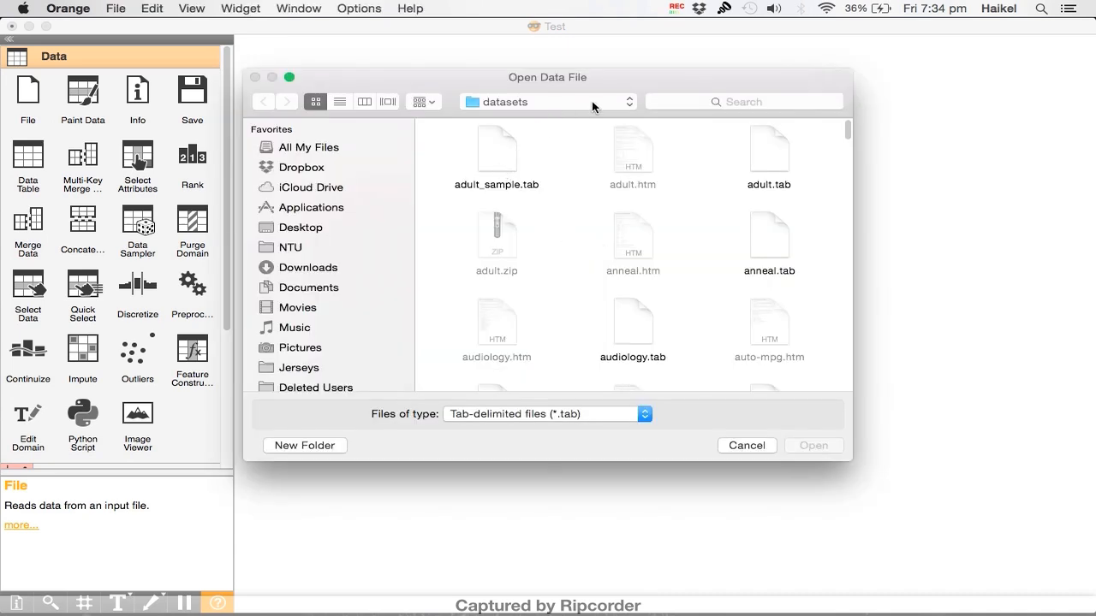
{"action": "left_click", "coordinate": [345, 105]}
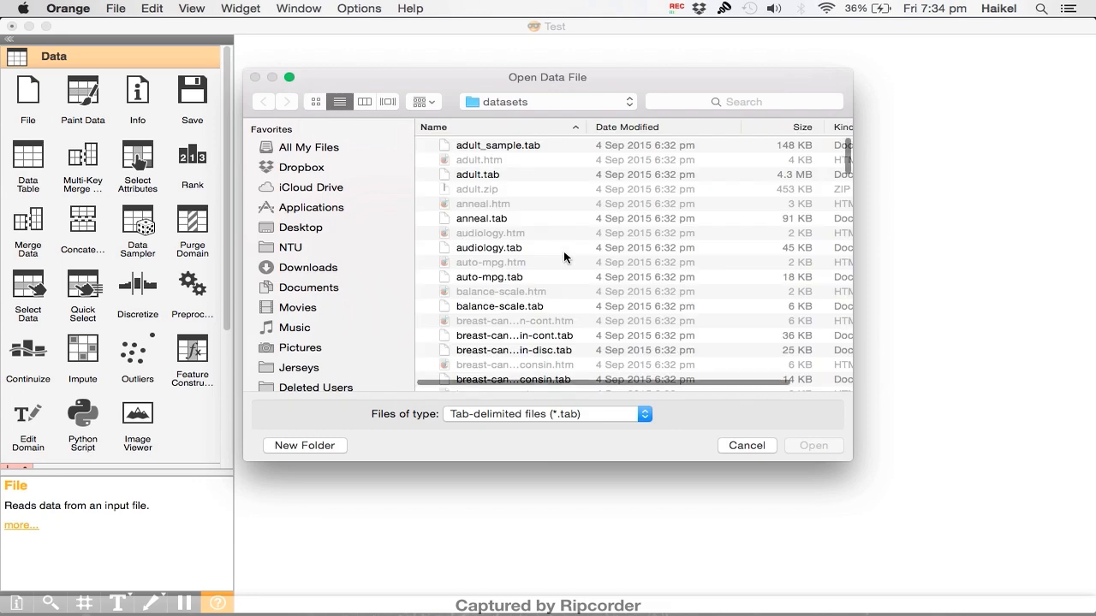
{"action": "scroll", "coordinate": [563, 251], "scroll_direction": "down", "scroll_amount": 20}
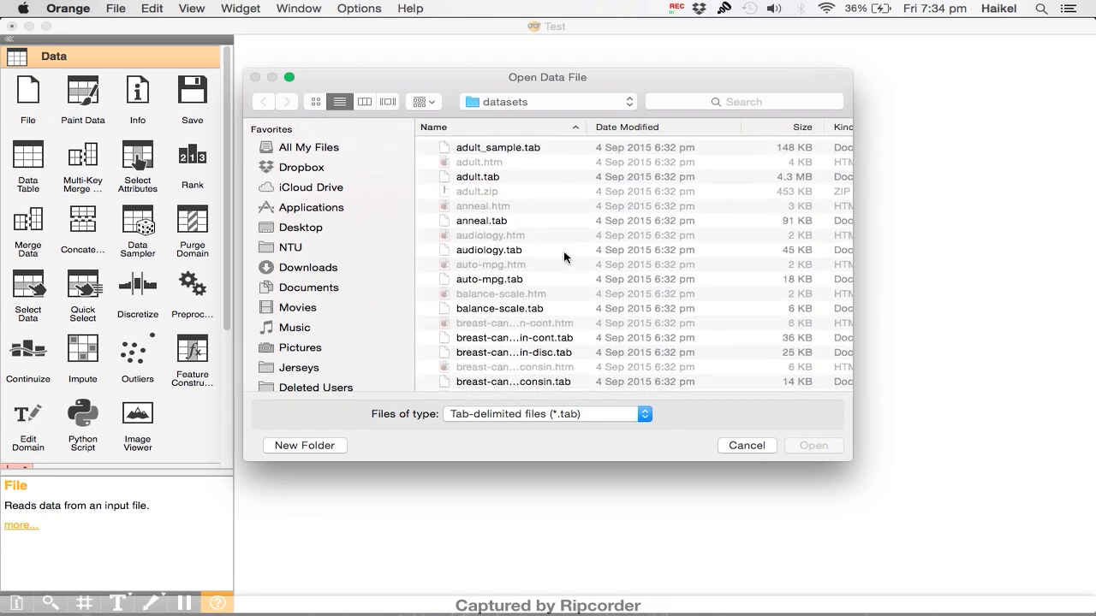
{"action": "scroll", "coordinate": [563, 251], "scroll_direction": "down", "scroll_amount": 15}
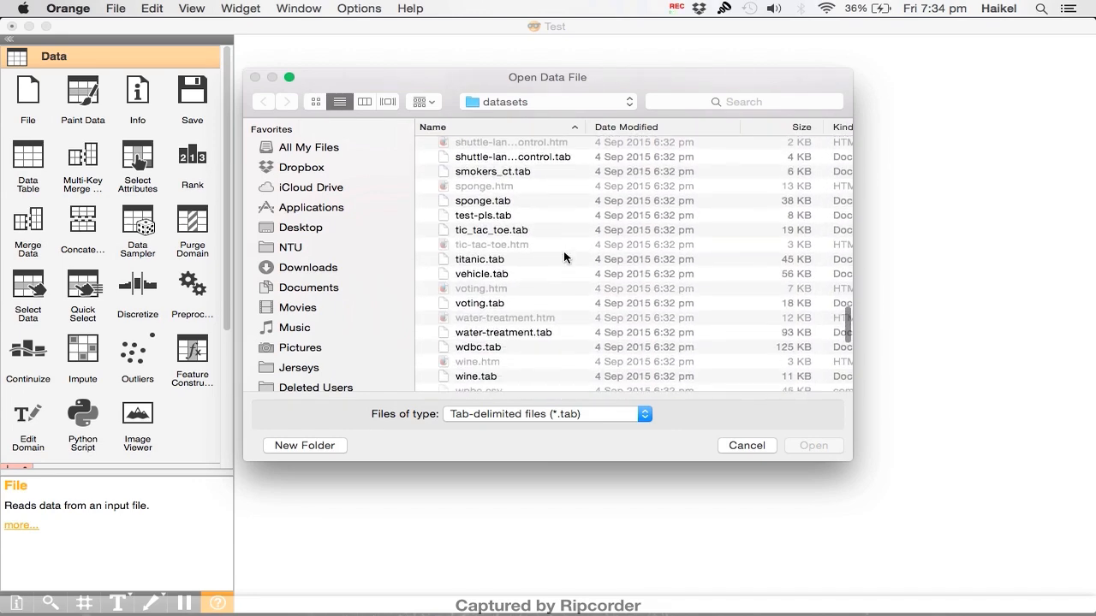
{"action": "double_click", "coordinate": [518, 248]}
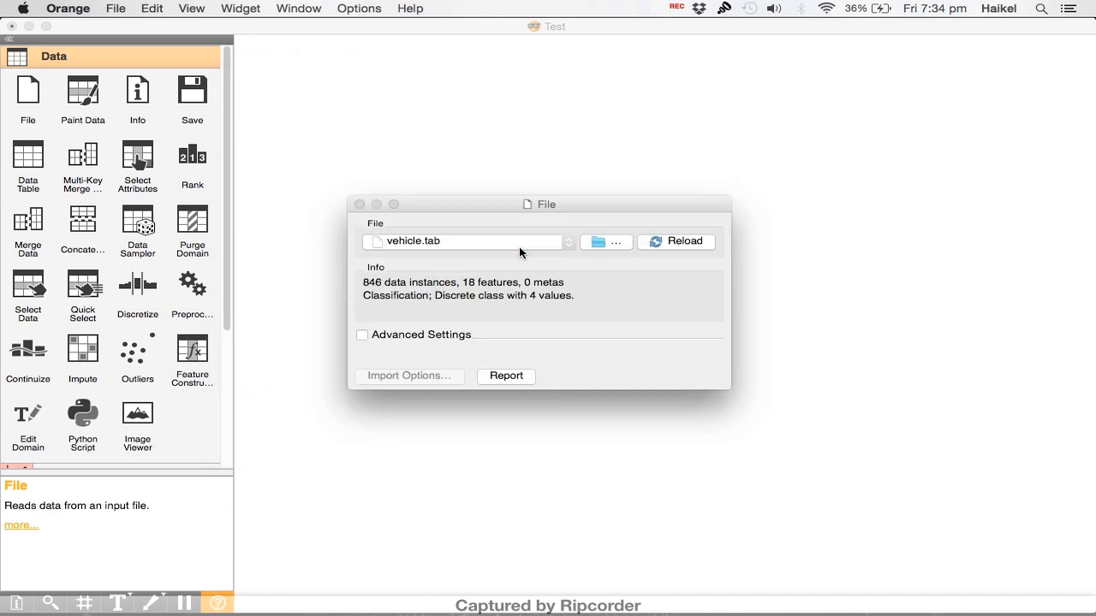
{"action": "left_click", "coordinate": [359, 205]}
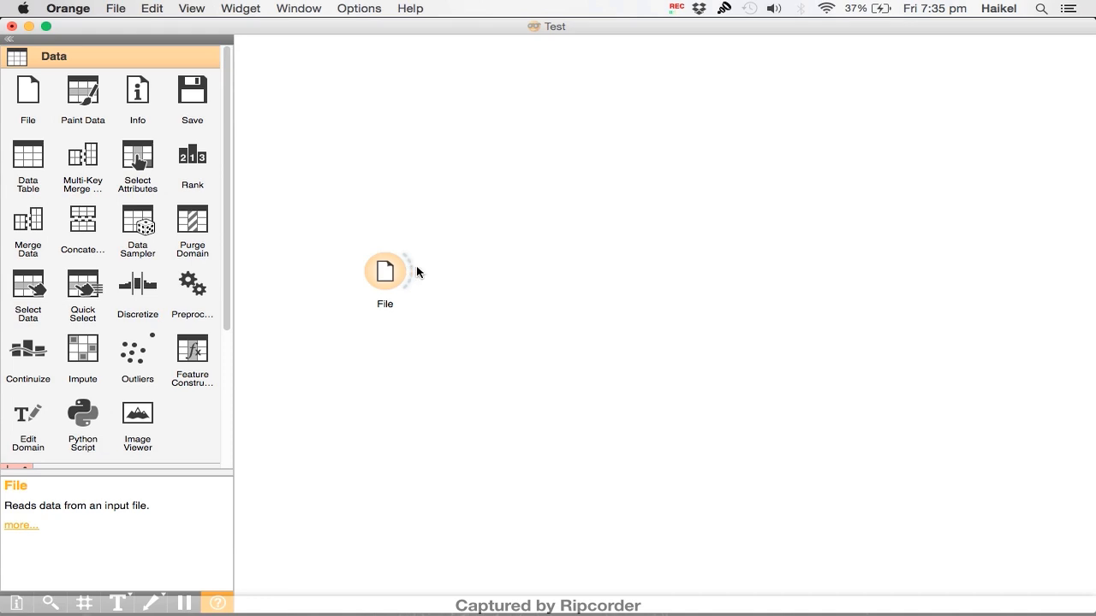
Add a Data Table widget above and beside the File widget, linked to the File output.
{"action": "left_click_drag", "start_coordinate": [415, 273], "coordinate": [459, 178]}
{"action": "mouse_move", "coordinate": [482, 244]}
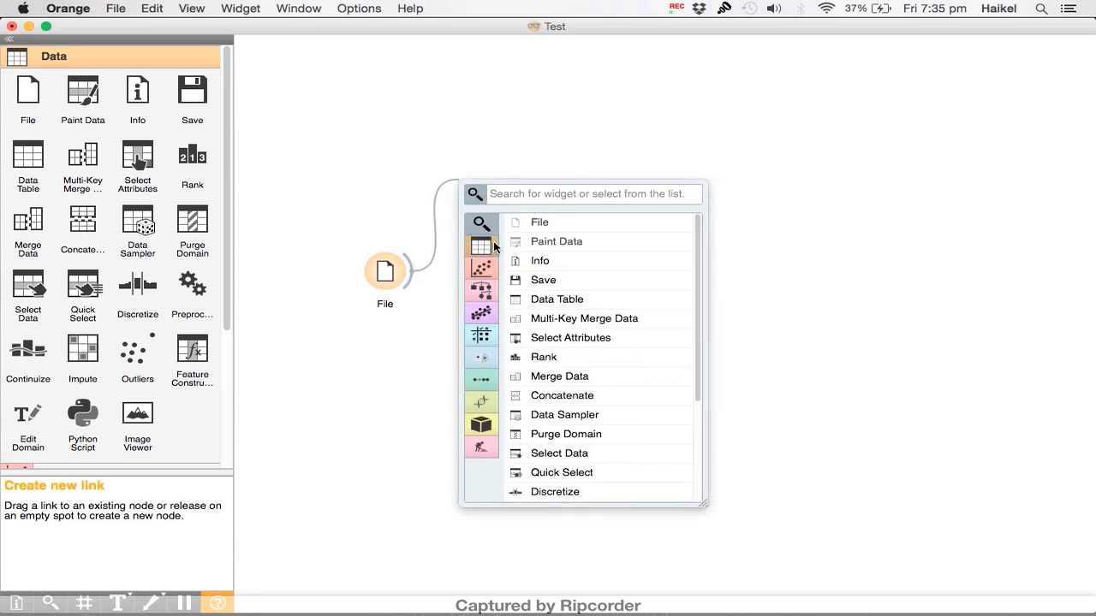
{"action": "left_click", "coordinate": [582, 302]}
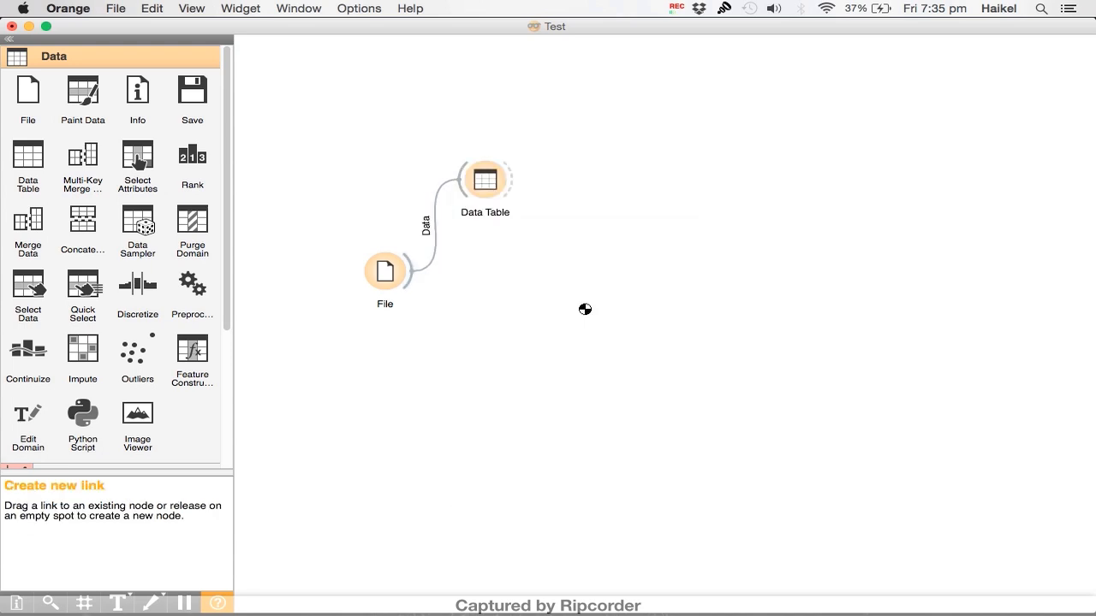
Inspect the vehicle data in a widened Data Table window, and shift the Data Table widget higher on the canvas.
{"action": "double_click", "coordinate": [486, 177]}
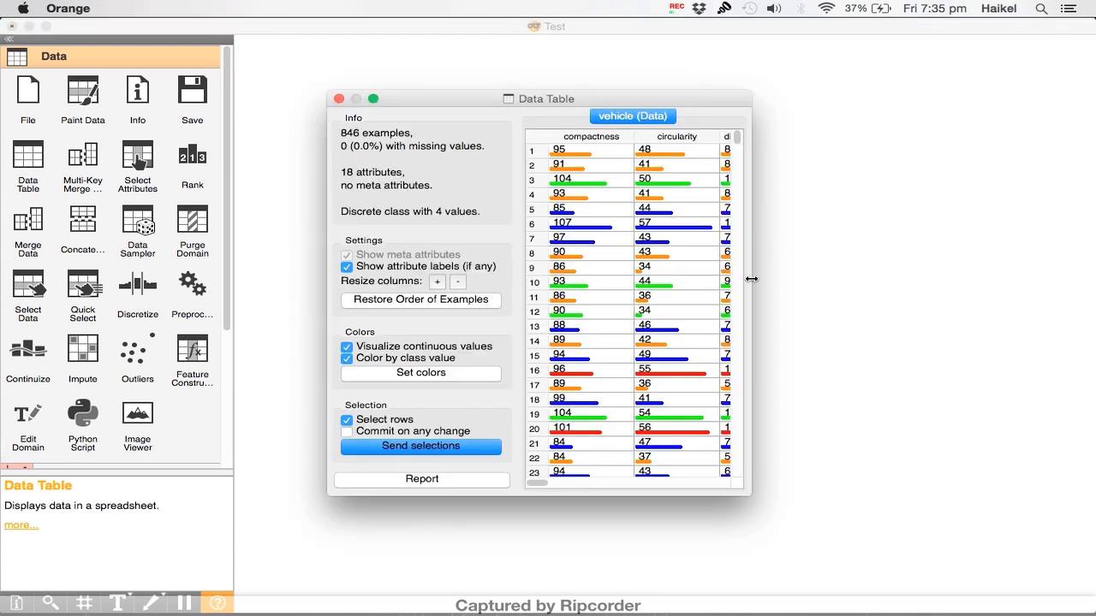
{"action": "left_click_drag", "start_coordinate": [750, 493], "coordinate": [1094, 490]}
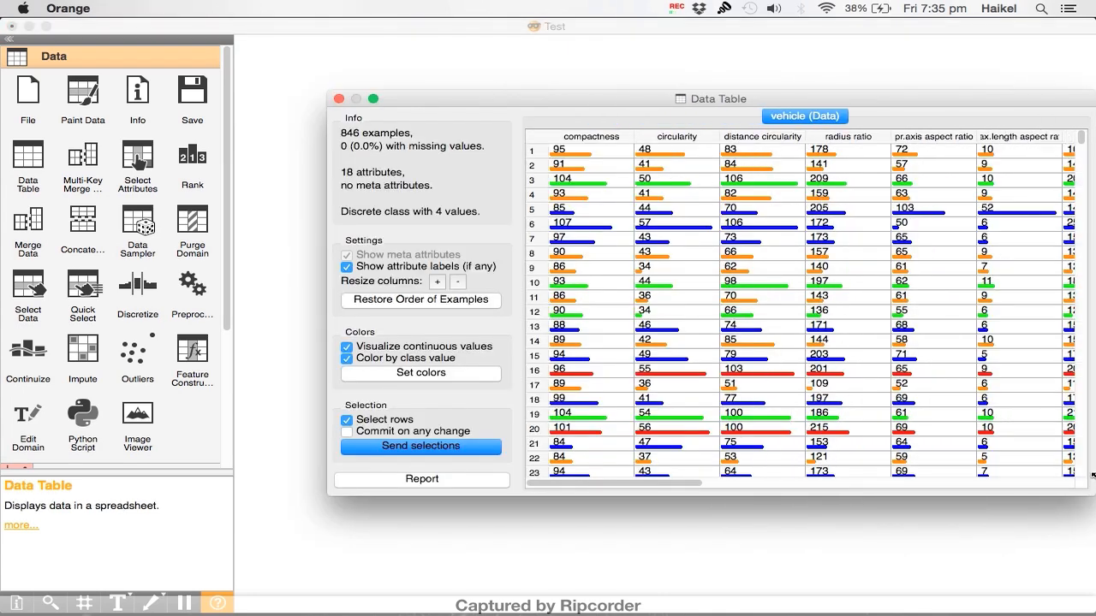
{"action": "left_click_drag", "start_coordinate": [842, 96], "coordinate": [686, 86]}
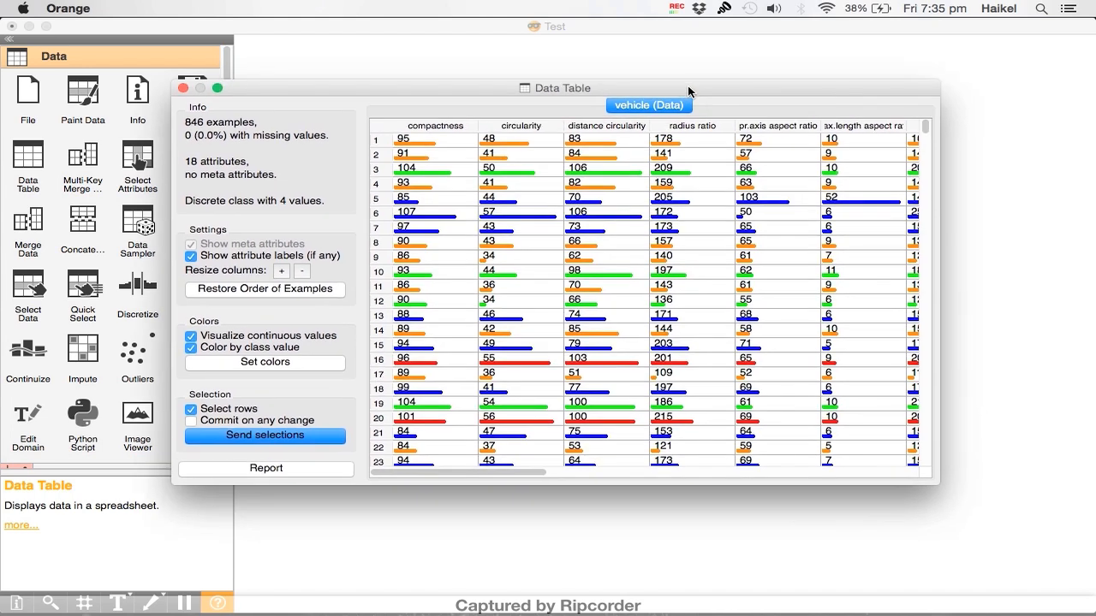
{"action": "left_click", "coordinate": [182, 88]}
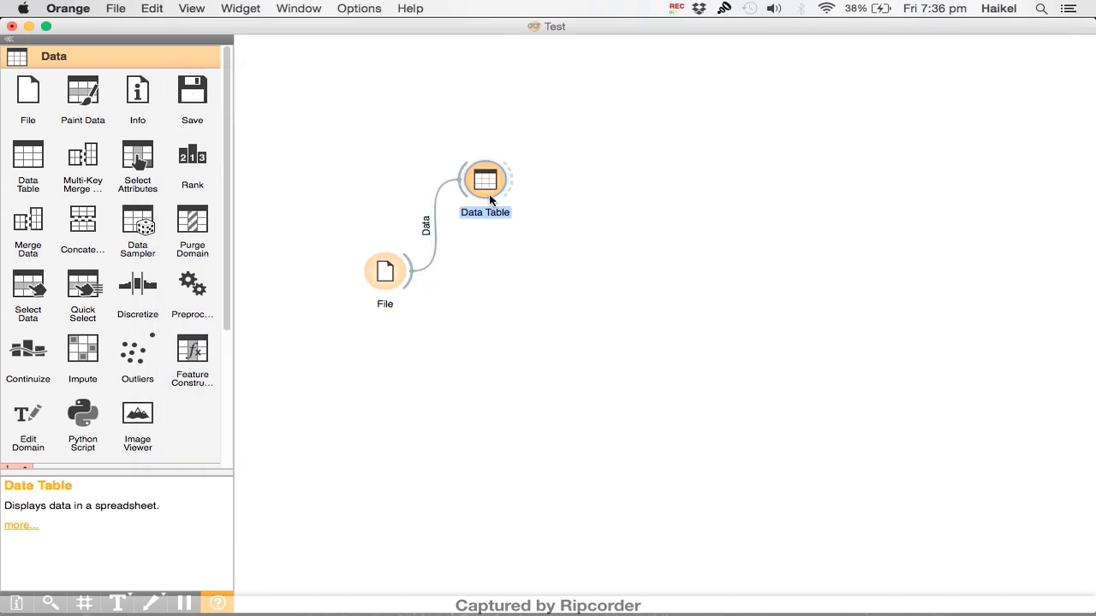
{"action": "left_click_drag", "start_coordinate": [487, 186], "coordinate": [486, 151]}
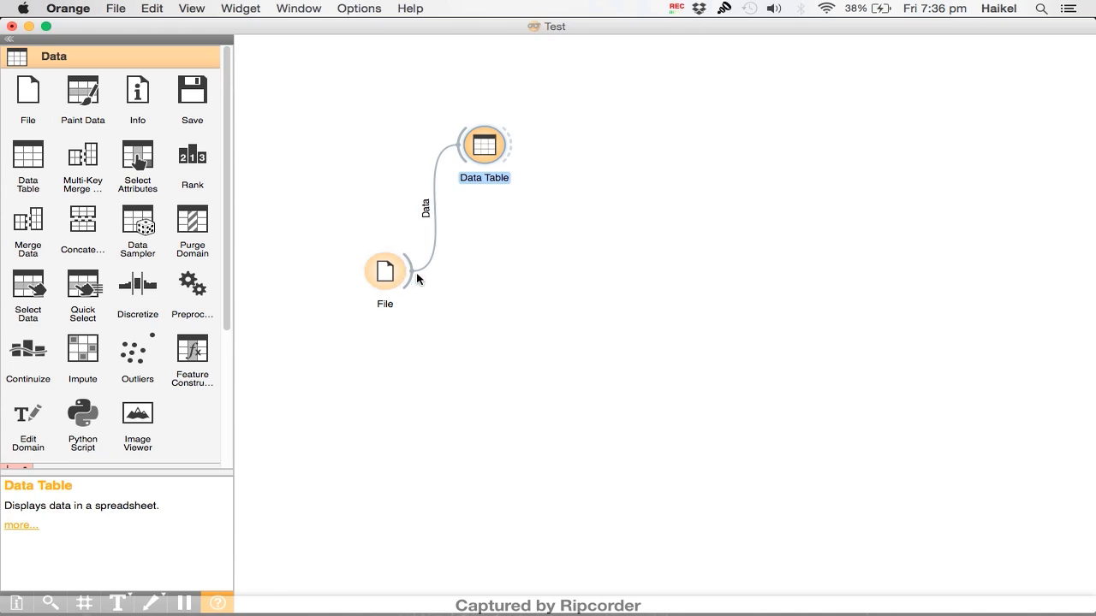
Add a Linear Projection widget linked to the File output and view its plot of the vehicle data.
{"action": "left_click_drag", "start_coordinate": [409, 273], "coordinate": [497, 274]}
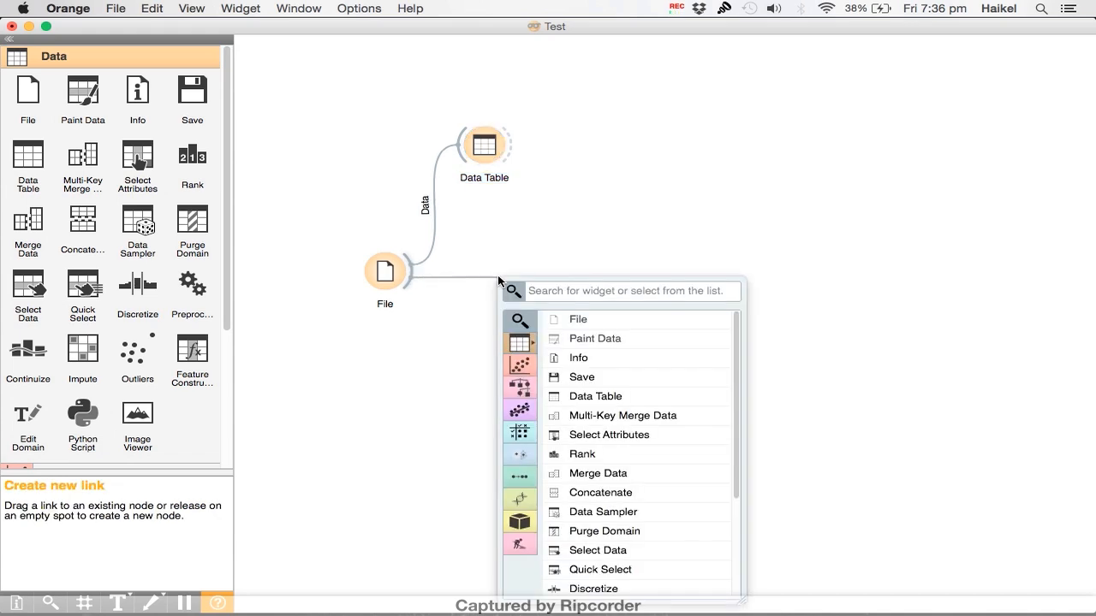
{"action": "left_click", "coordinate": [520, 365]}
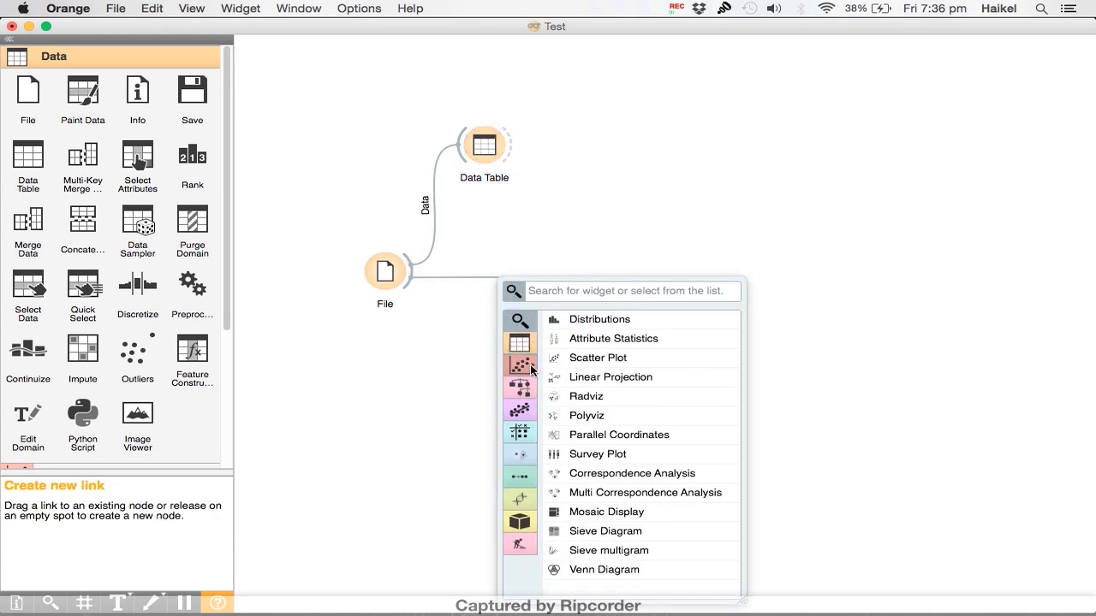
{"action": "left_click", "coordinate": [622, 377]}
{"action": "double_click", "coordinate": [517, 291]}
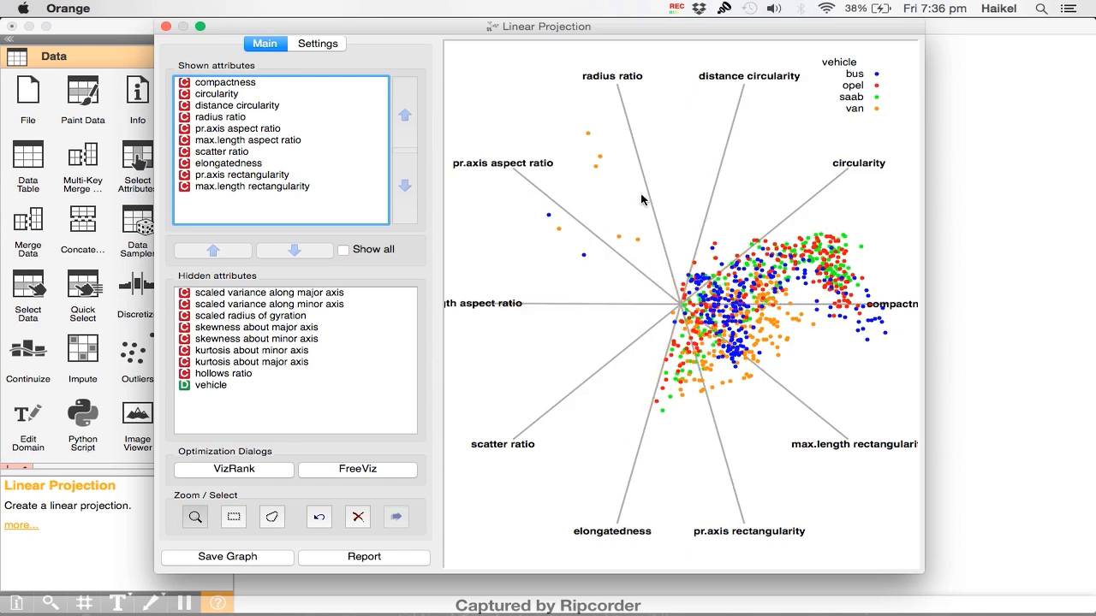
{"action": "left_click", "coordinate": [168, 28]}
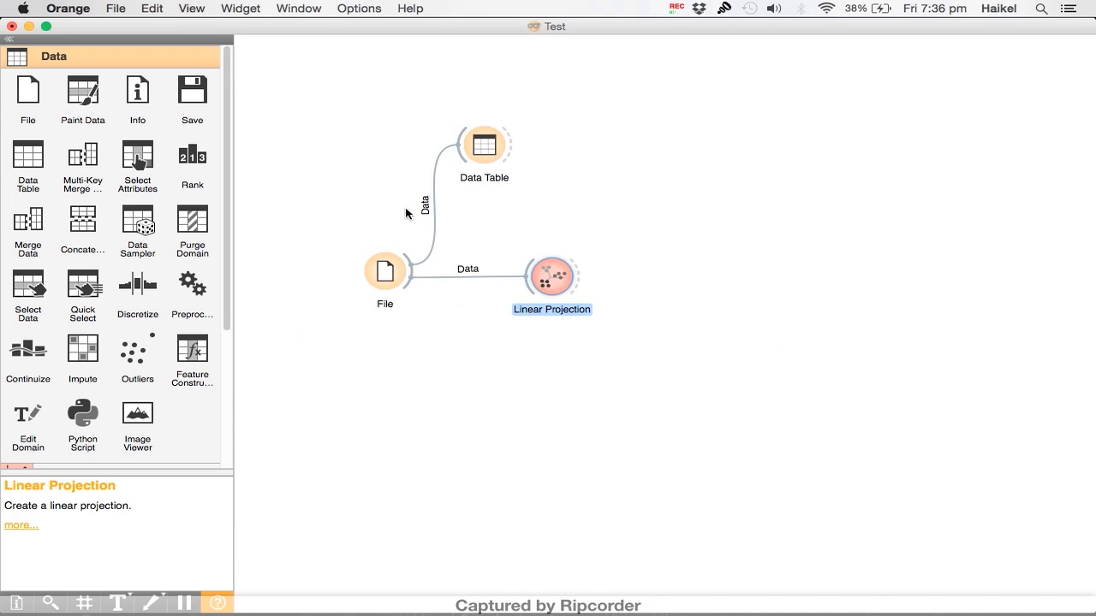
Add an Outliers widget linked to the File output and position it below the Linear Projection widget.
{"action": "left_click_drag", "start_coordinate": [413, 276], "coordinate": [454, 351]}
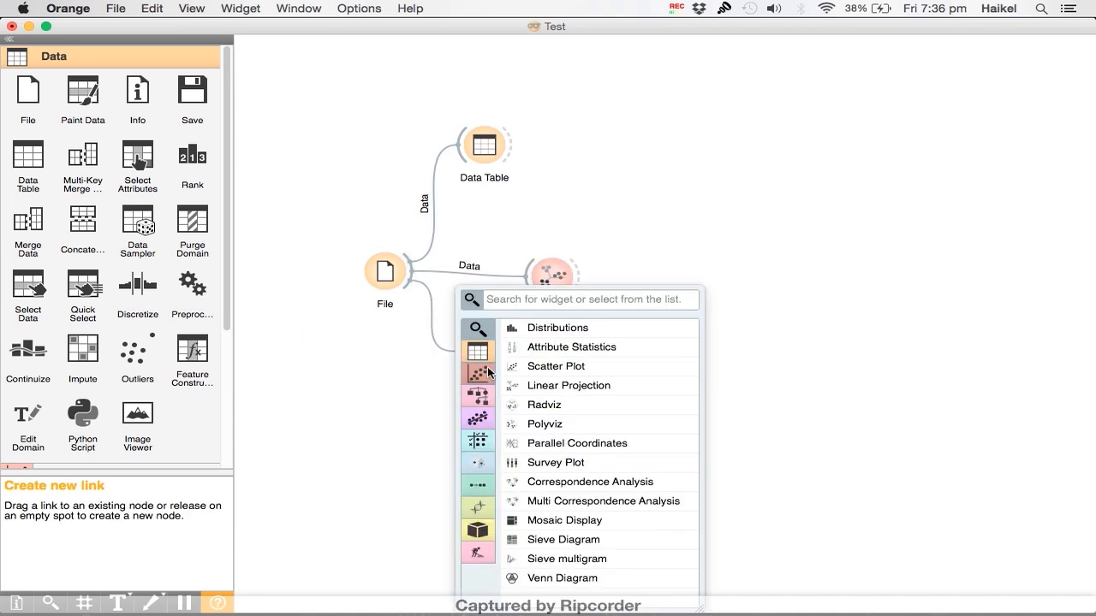
{"action": "mouse_move", "coordinate": [483, 352]}
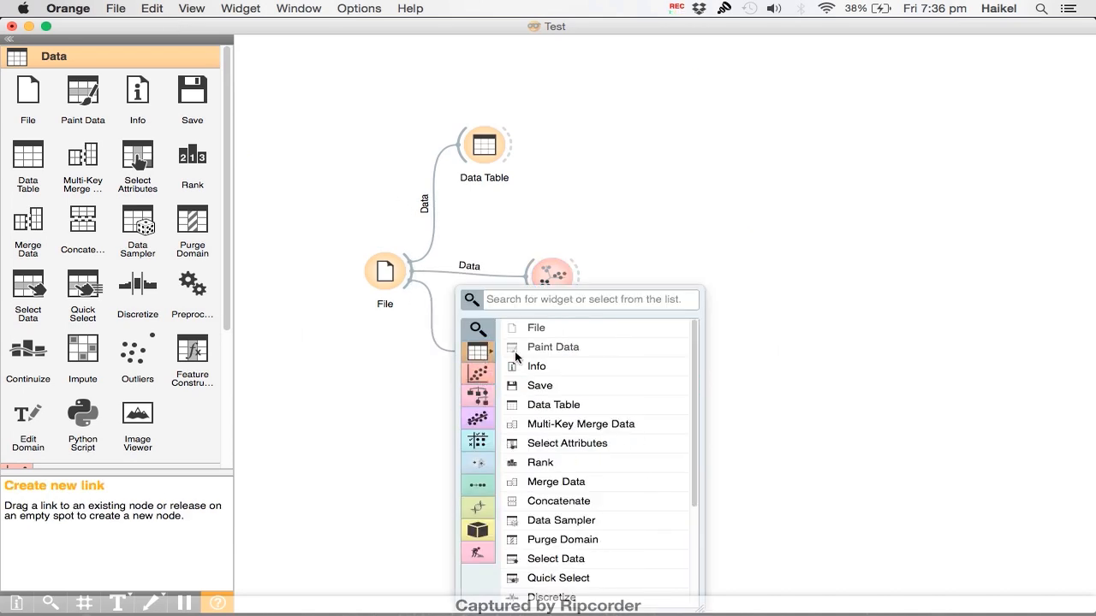
{"action": "scroll", "coordinate": [582, 540], "scroll_direction": "down", "scroll_amount": 3}
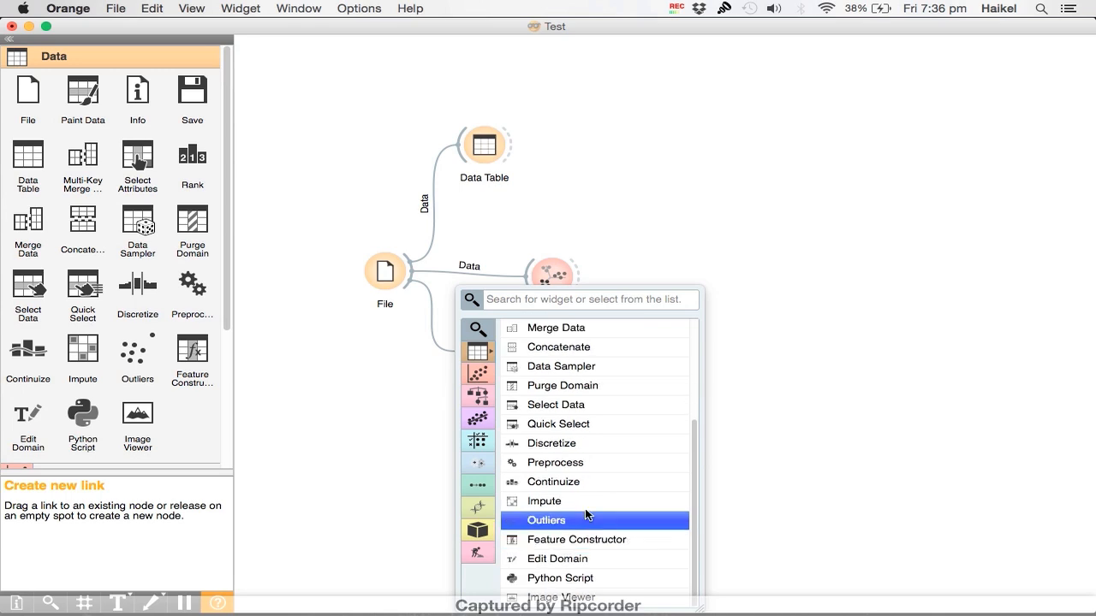
{"action": "left_click", "coordinate": [571, 524]}
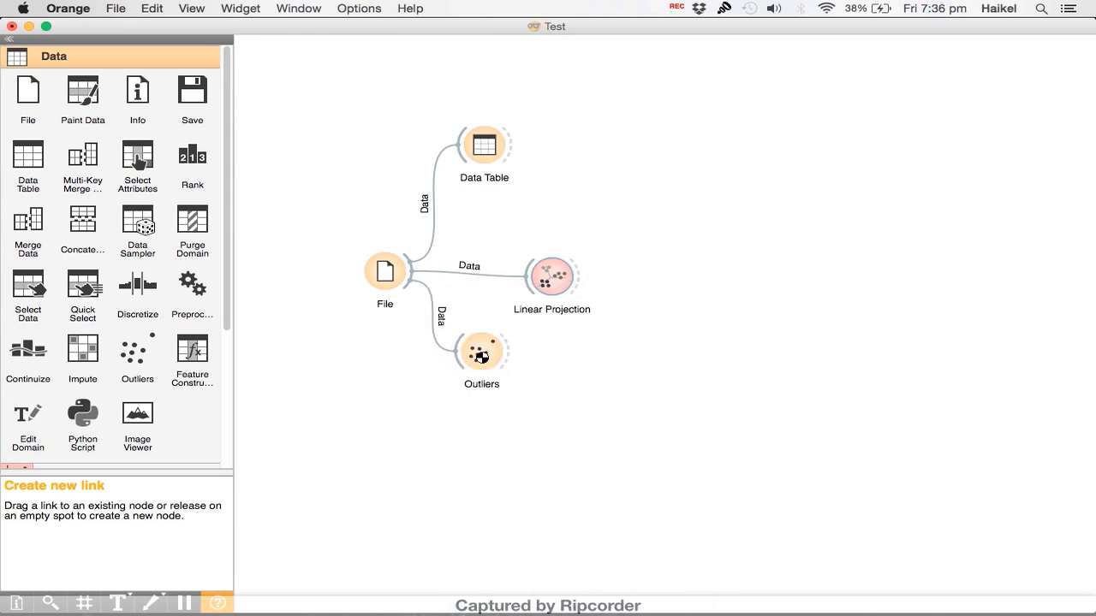
{"action": "left_click", "coordinate": [477, 357]}
{"action": "left_click_drag", "start_coordinate": [477, 356], "coordinate": [561, 395]}
Set the Outliers widget's nearest neighbours to 3.
{"action": "double_click", "coordinate": [561, 395]}
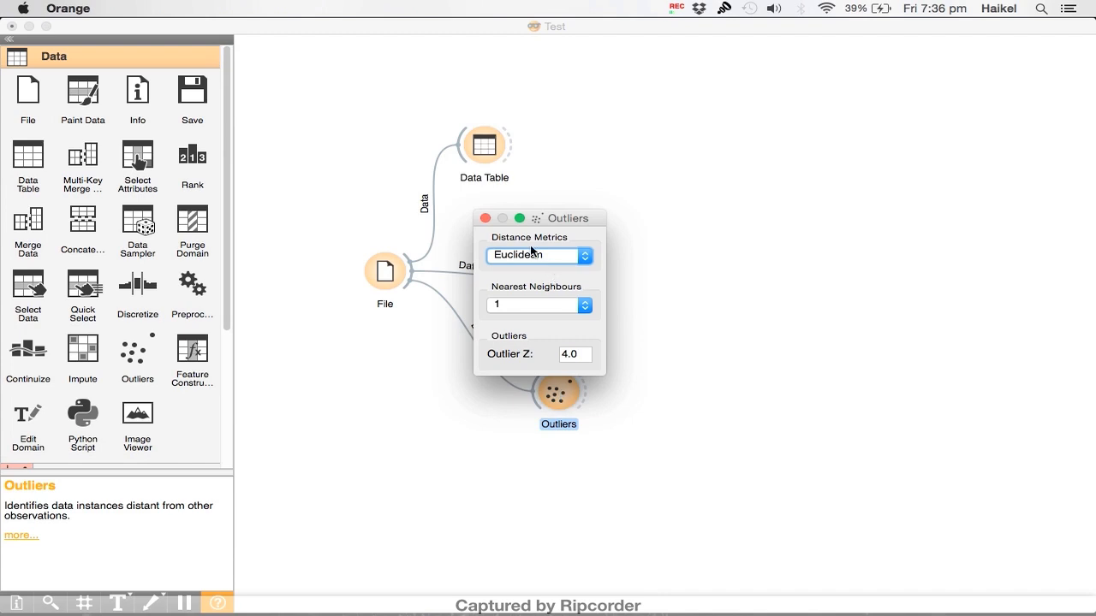
{"action": "left_click_drag", "start_coordinate": [557, 222], "coordinate": [542, 205]}
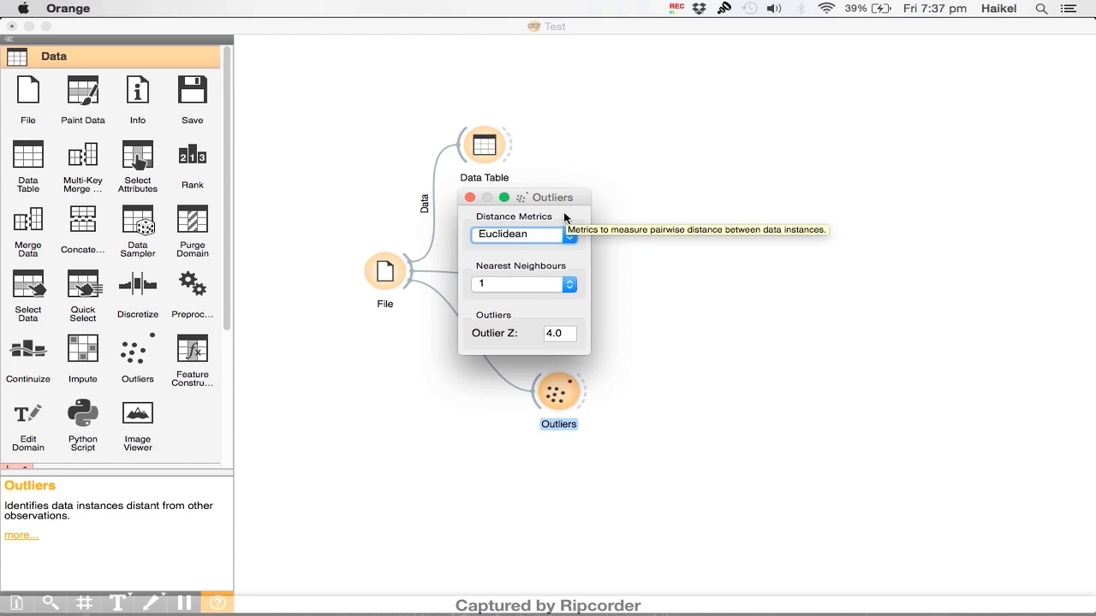
{"action": "left_click", "coordinate": [562, 283]}
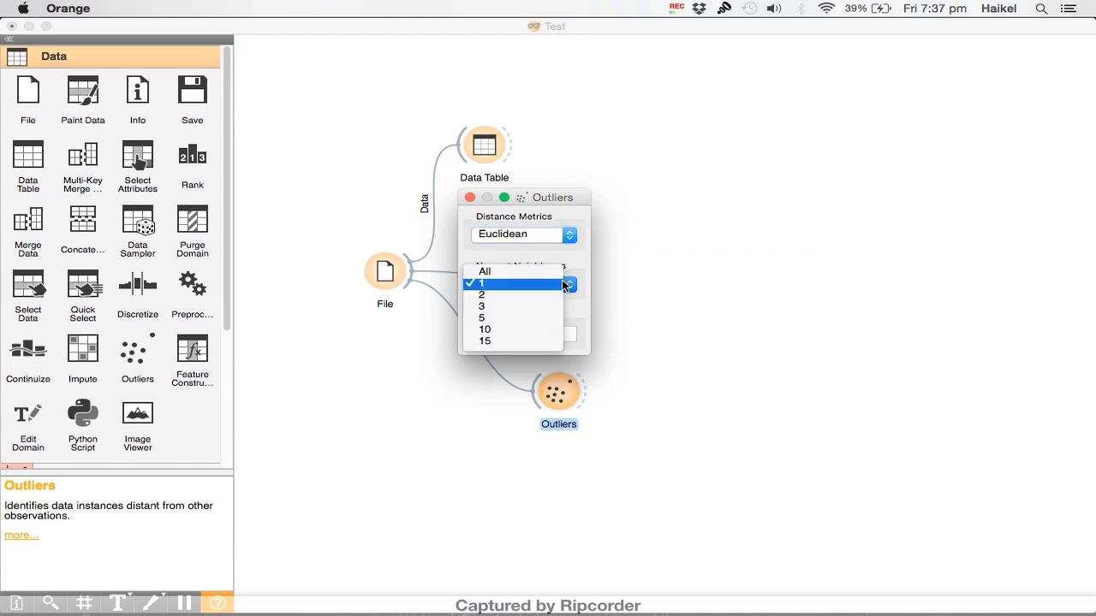
{"action": "left_click", "coordinate": [526, 307]}
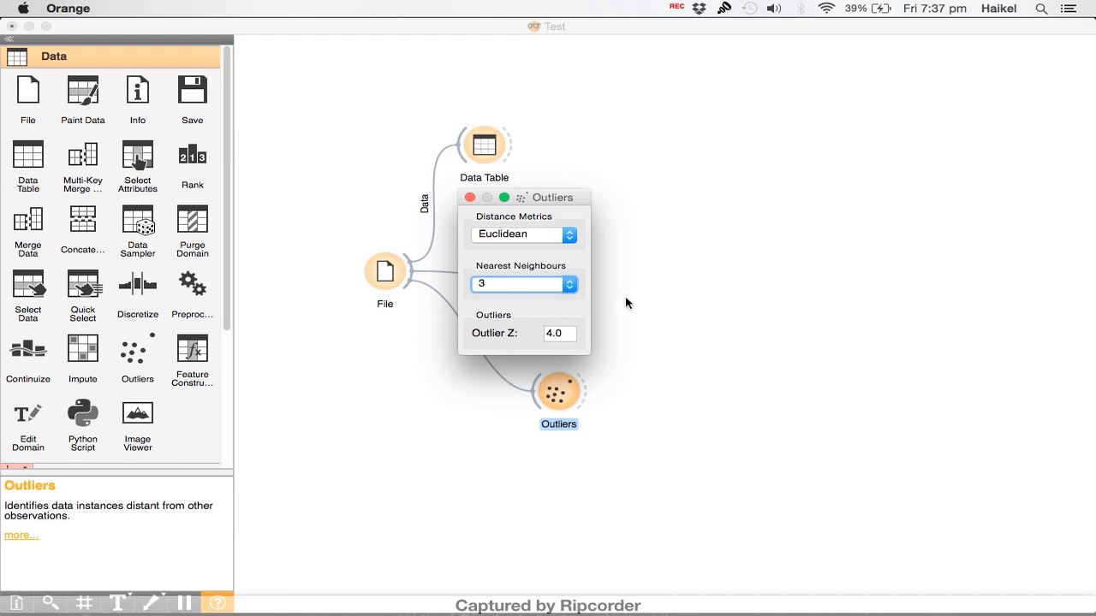
{"action": "left_click", "coordinate": [469, 198]}
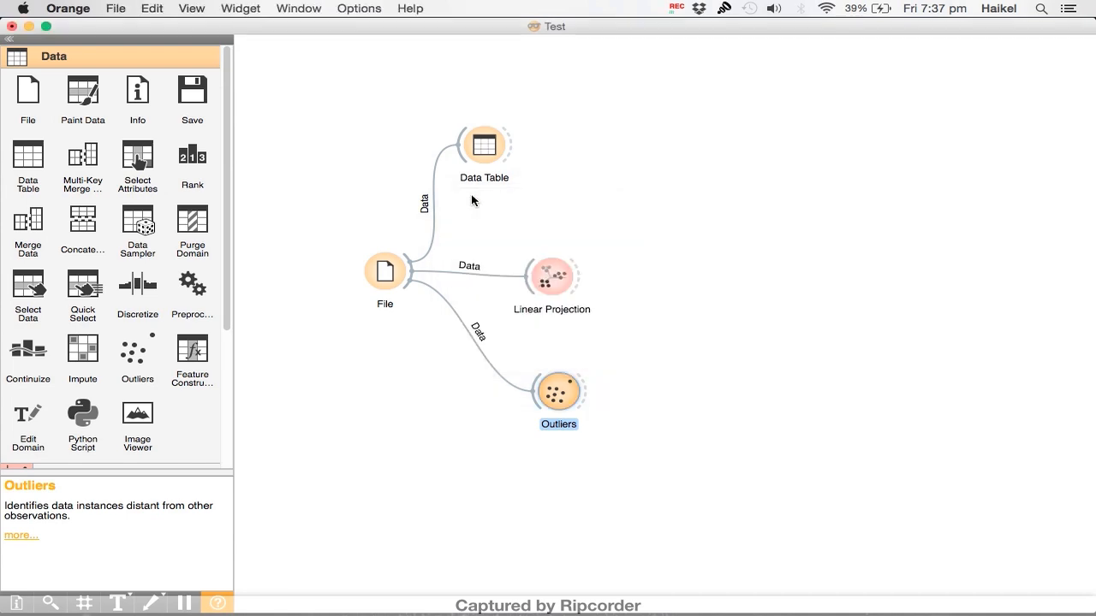
Link the Outliers output to a Linear Projection widget placed farther along the canvas, and examine the outliers in its plot.
{"action": "left_click_drag", "start_coordinate": [584, 400], "coordinate": [807, 284]}
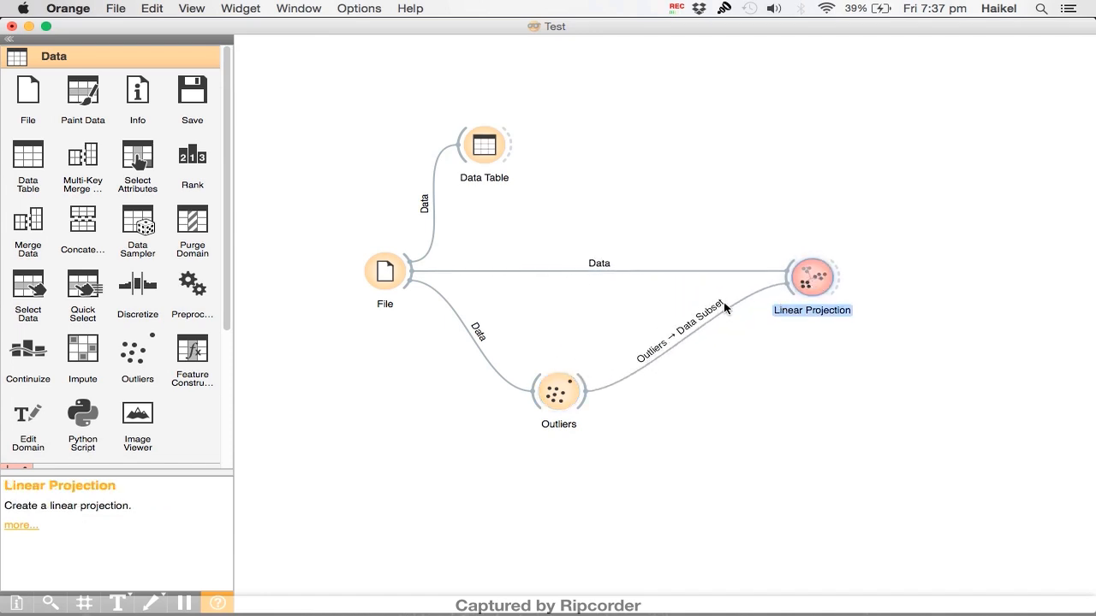
{"action": "double_click", "coordinate": [803, 287]}
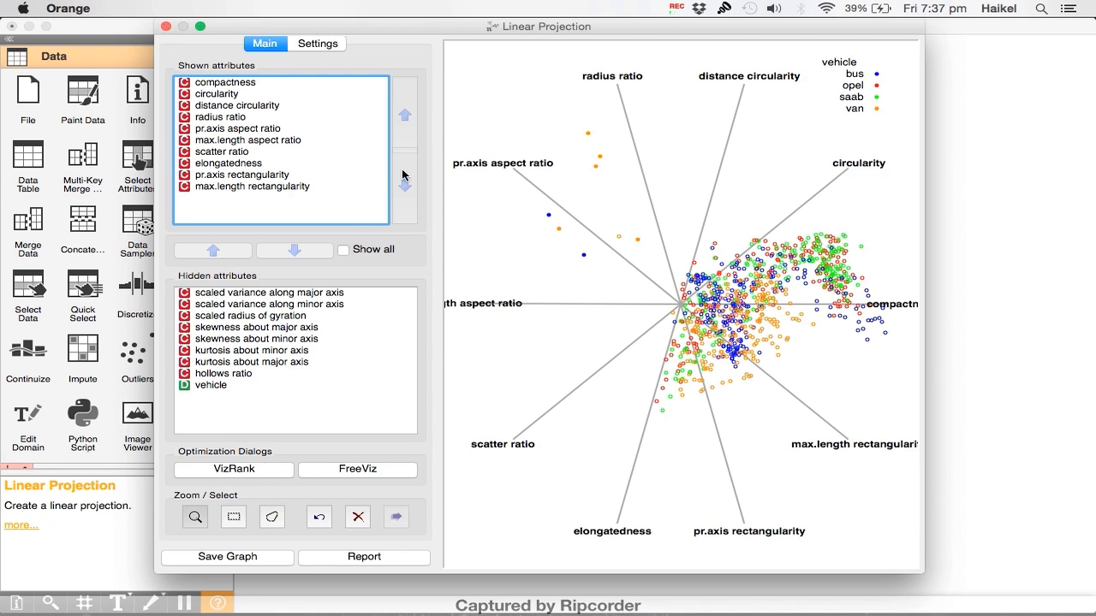
{"action": "left_click", "coordinate": [166, 26]}
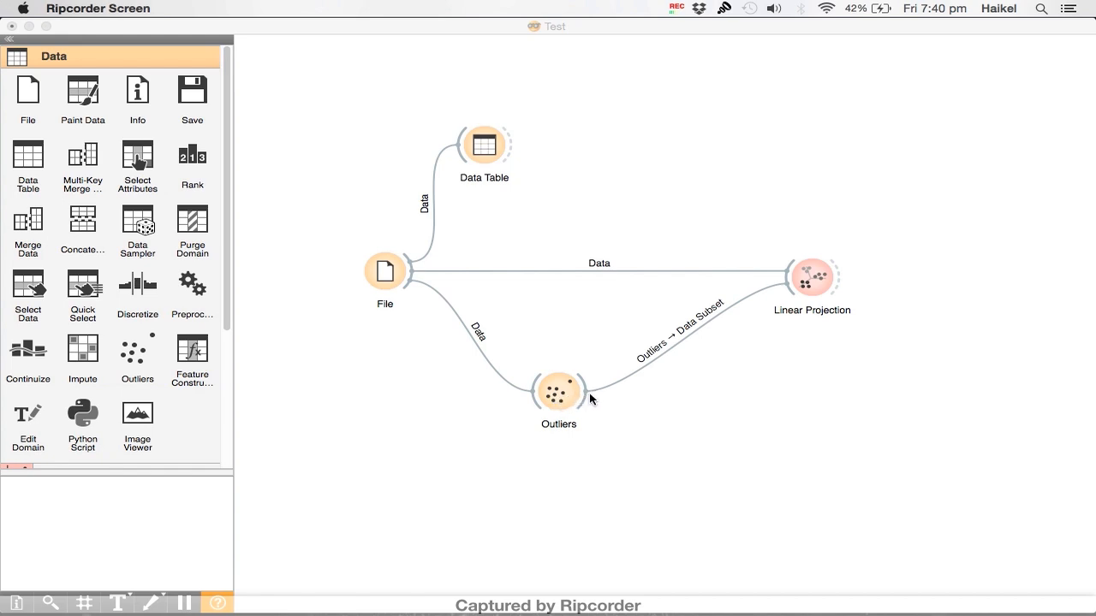
Add a Classification Tree widget linked to the Outliers output and position it below the Linear Projection widget.
{"action": "left_click_drag", "start_coordinate": [586, 401], "coordinate": [675, 399]}
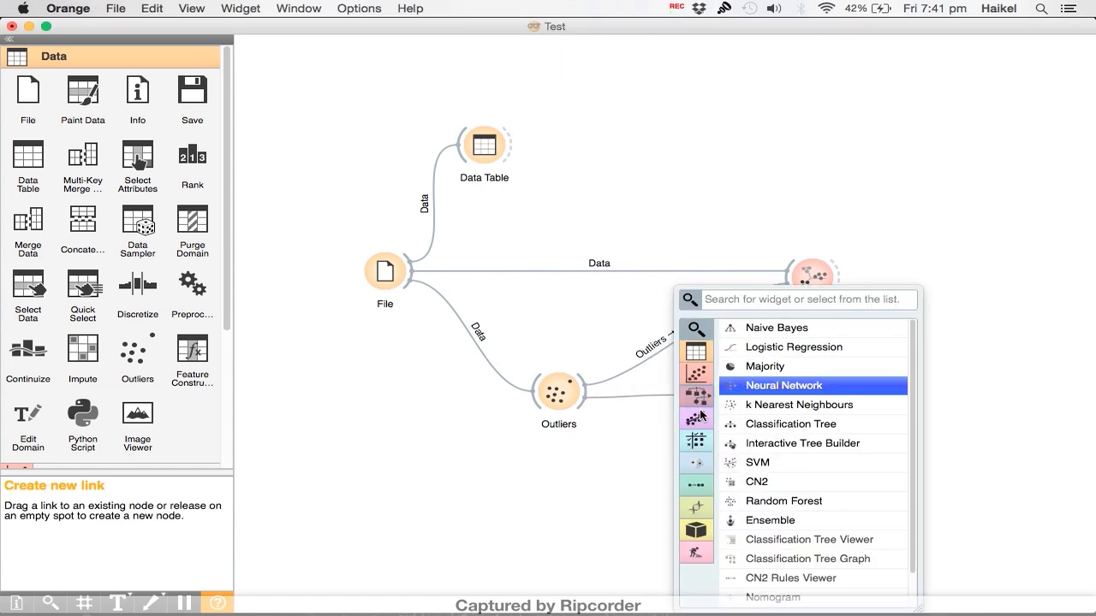
{"action": "left_click", "coordinate": [798, 424]}
{"action": "left_click_drag", "start_coordinate": [697, 394], "coordinate": [818, 395]}
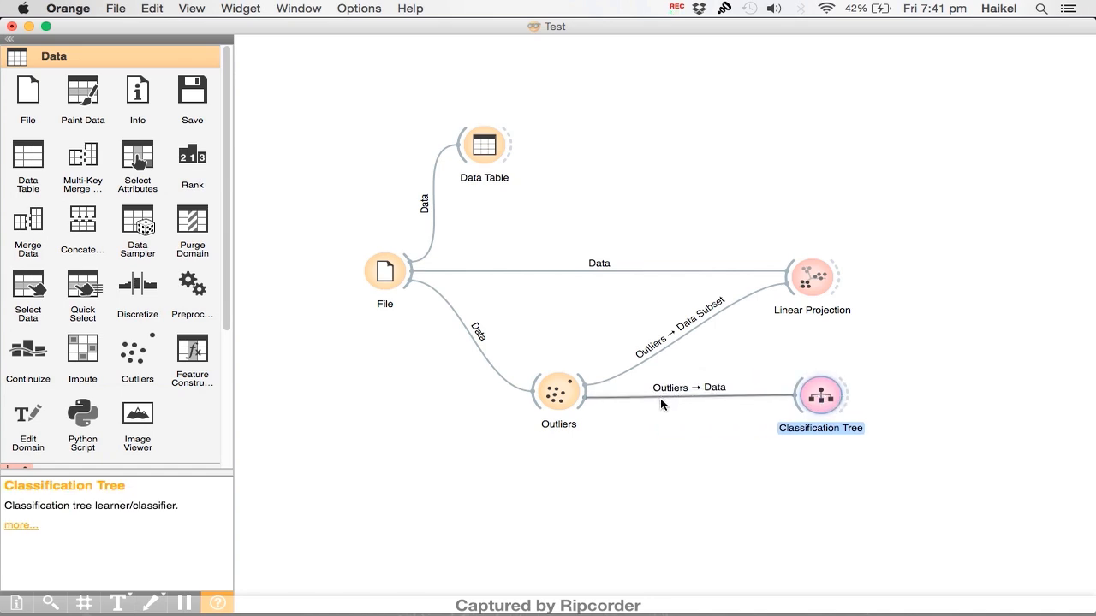
Edit the link between Outliers and Classification Tree so that Inliers also feeds the Data input.
{"action": "double_click", "coordinate": [755, 395]}
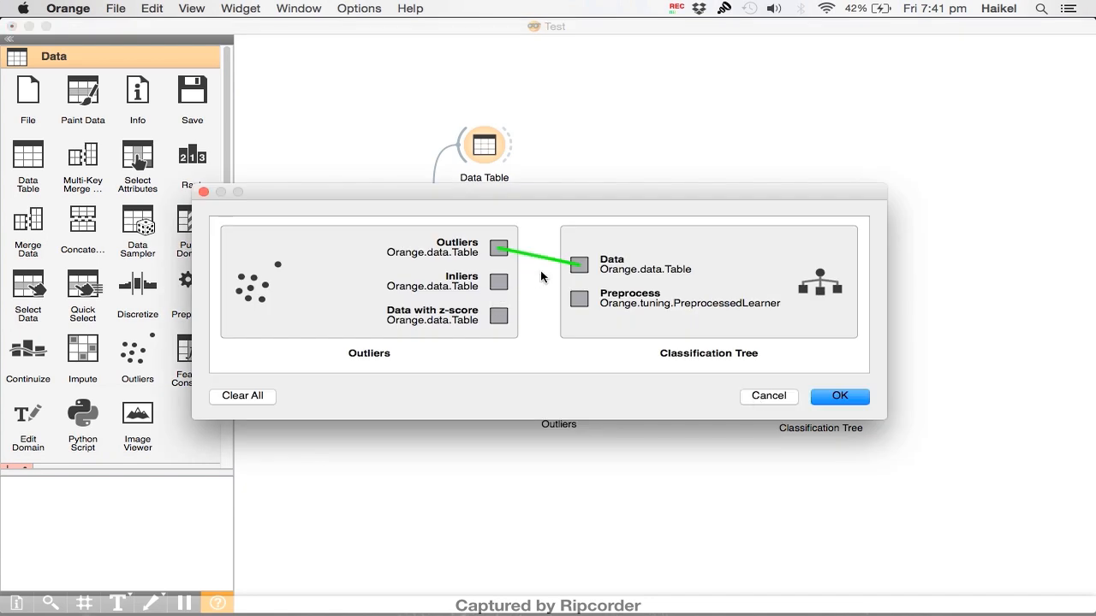
{"action": "left_click_drag", "start_coordinate": [499, 285], "coordinate": [582, 268]}
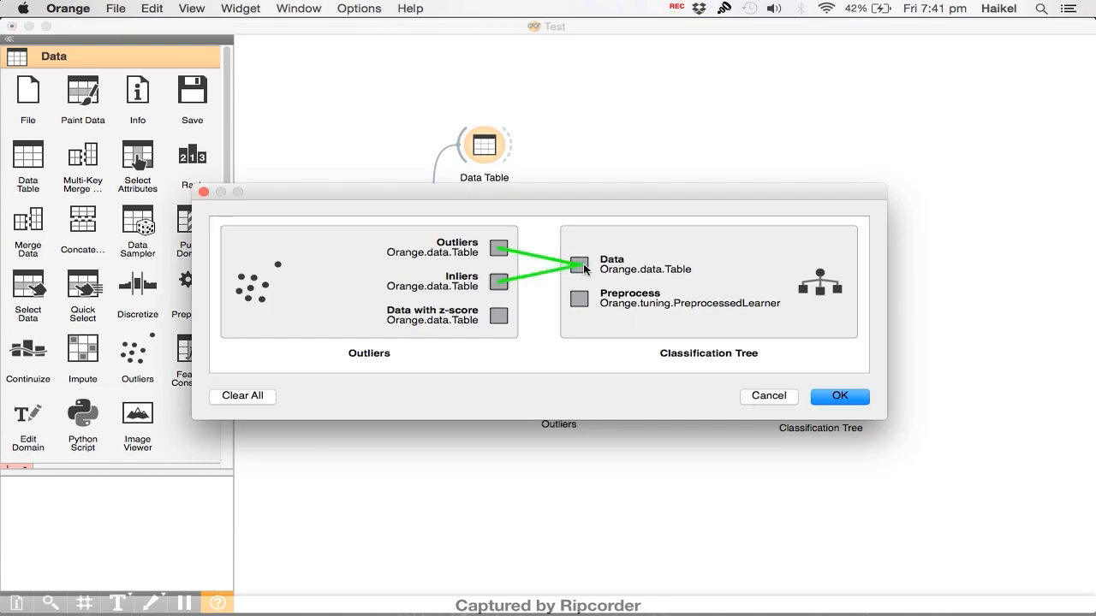
{"action": "left_click", "coordinate": [850, 397]}
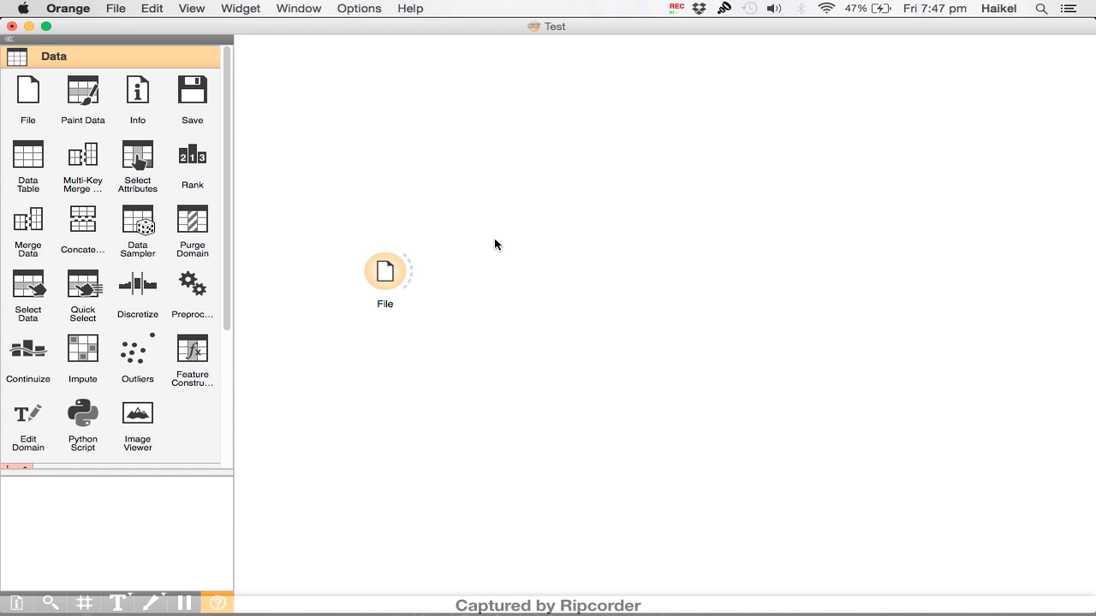
Load zoo.tab from the documentation data sets into the File widget and close its settings.
{"action": "left_click", "coordinate": [387, 274]}
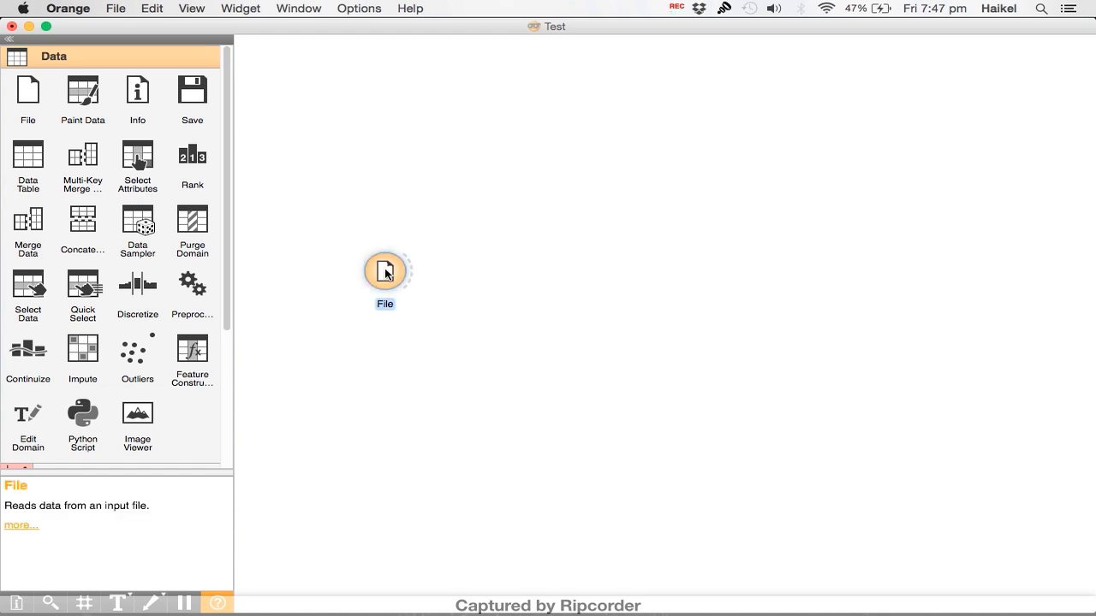
{"action": "double_click", "coordinate": [385, 272]}
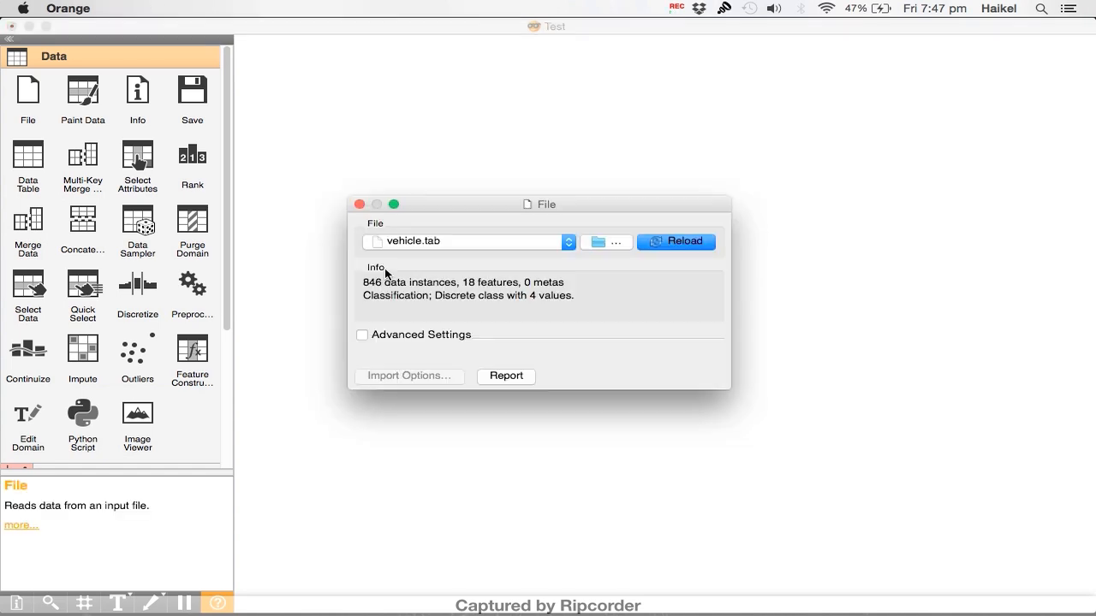
{"action": "left_click", "coordinate": [567, 243]}
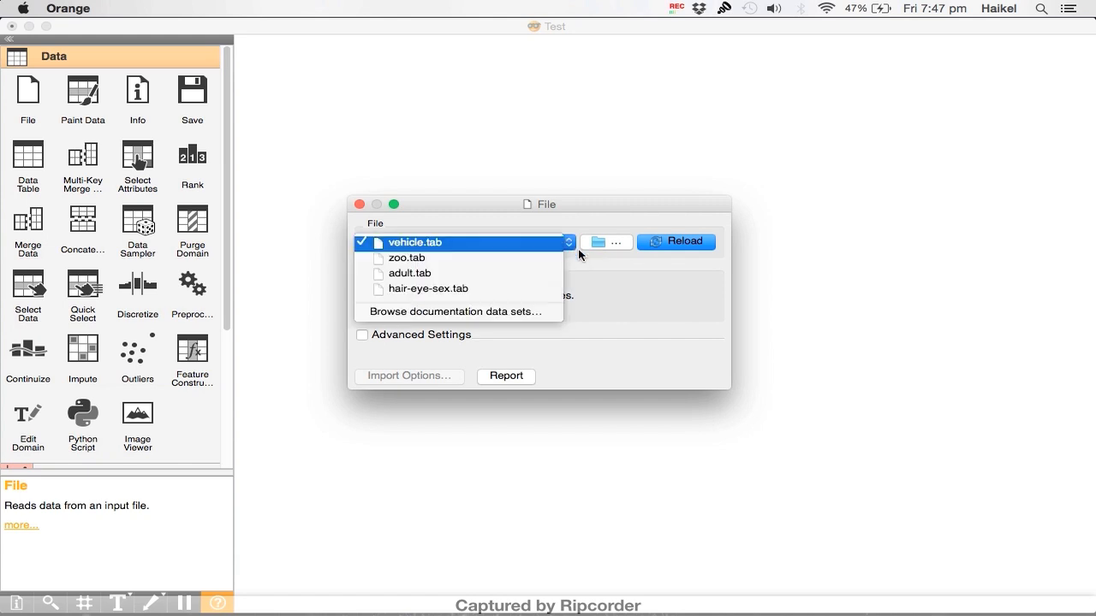
{"action": "left_click", "coordinate": [571, 246]}
{"action": "left_click", "coordinate": [569, 243]}
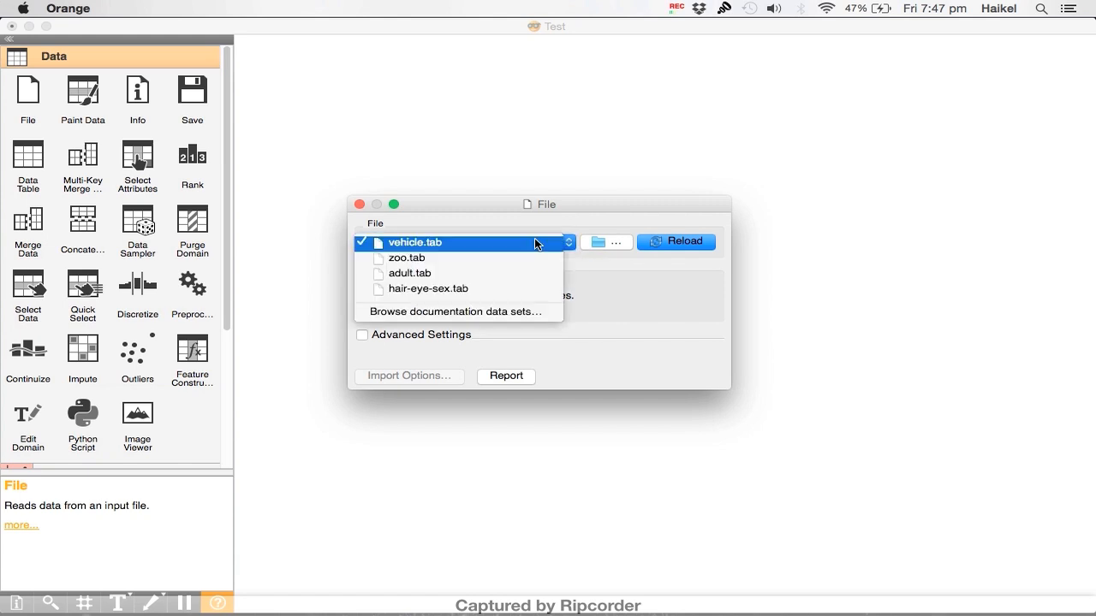
{"action": "left_click", "coordinate": [485, 314]}
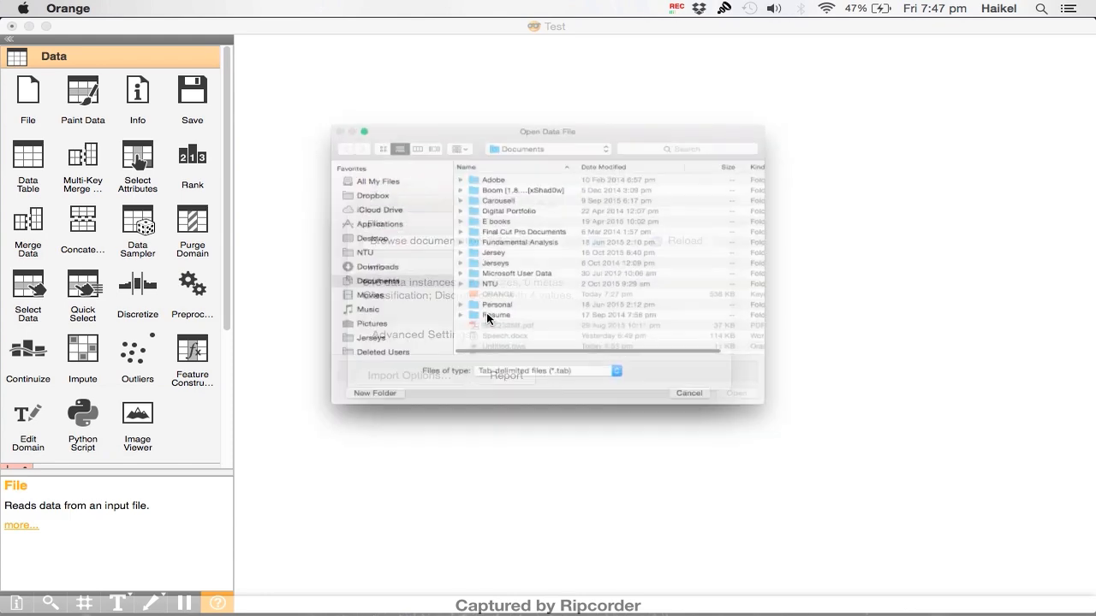
{"action": "scroll", "coordinate": [619, 224], "scroll_direction": "down", "scroll_amount": 10}
{"action": "scroll", "coordinate": [620, 227], "scroll_direction": "down", "scroll_amount": 15}
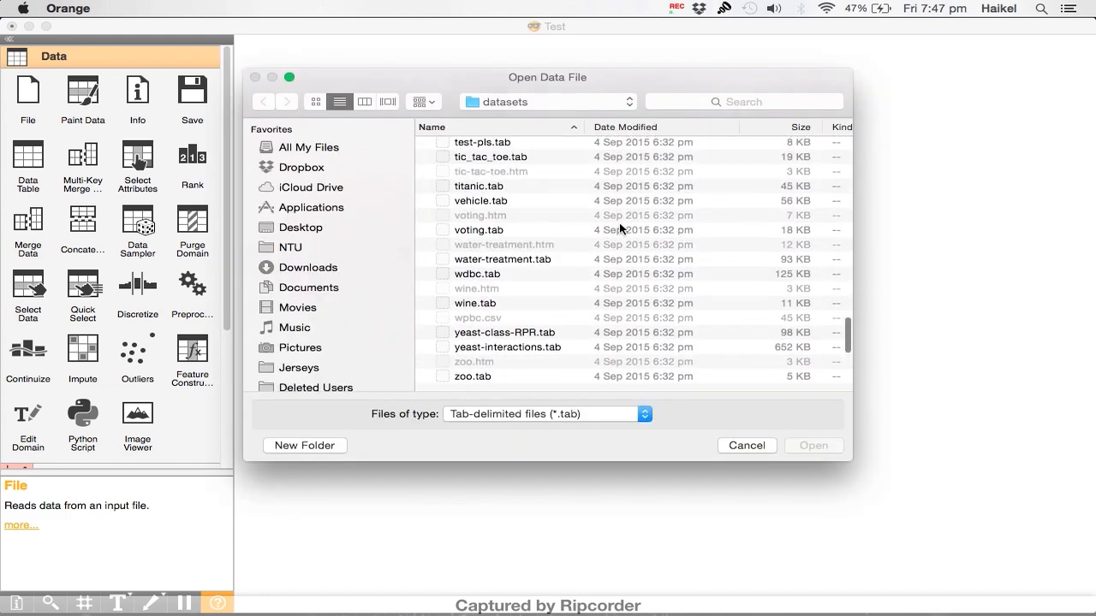
{"action": "double_click", "coordinate": [470, 384]}
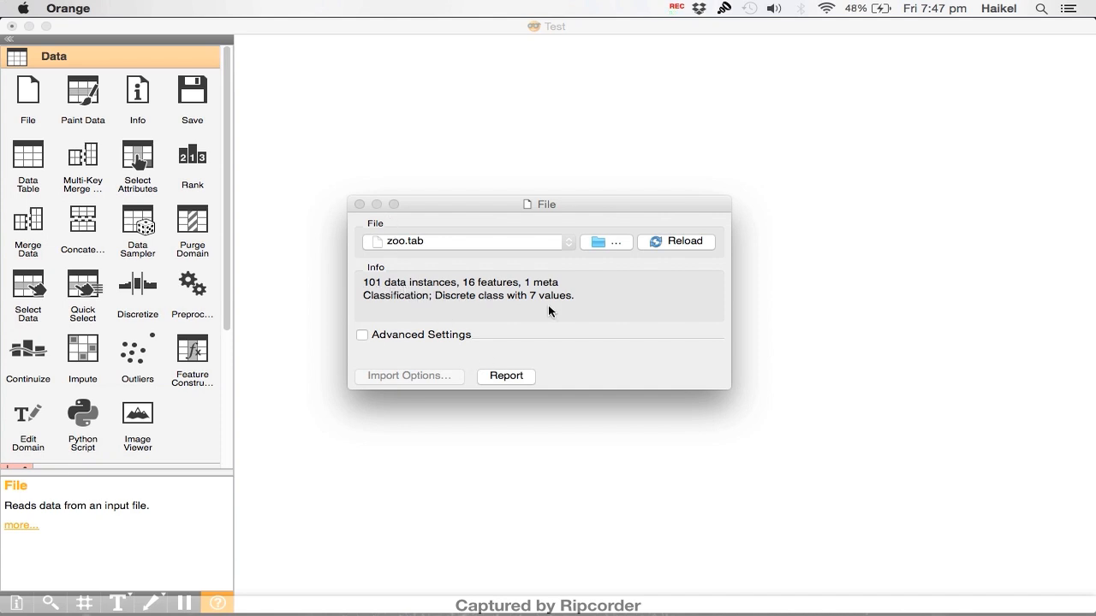
{"action": "left_click", "coordinate": [359, 205]}
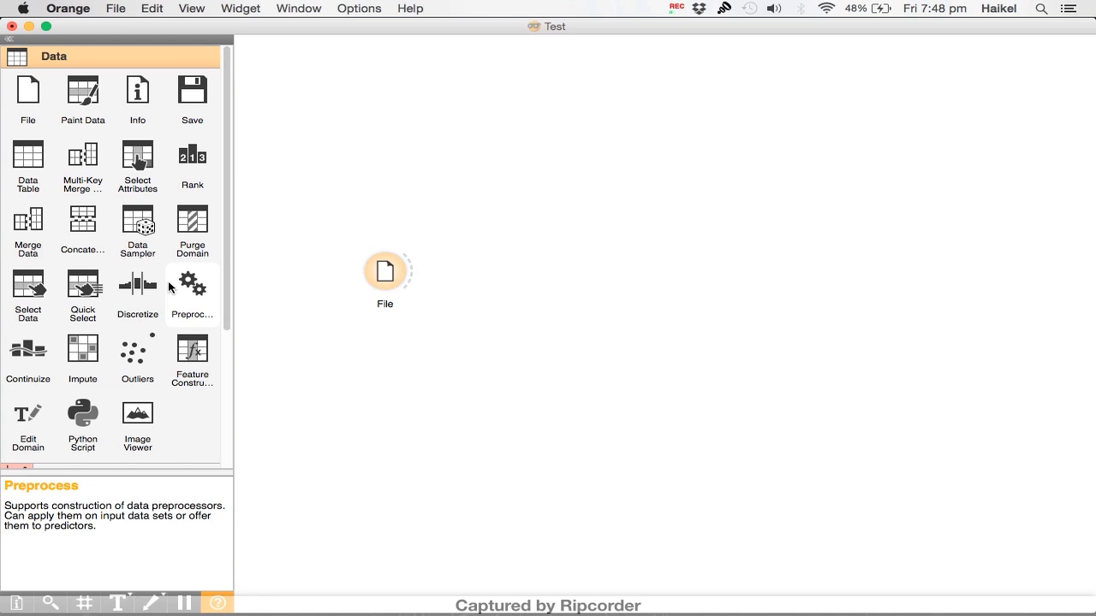
Place Naive Bayes, Neural Network, Classification Tree, CN2, Random Forest and k Nearest Neighbours widgets in a column beside the File widget.
{"action": "scroll", "coordinate": [63, 159], "scroll_direction": "down", "scroll_amount": 5}
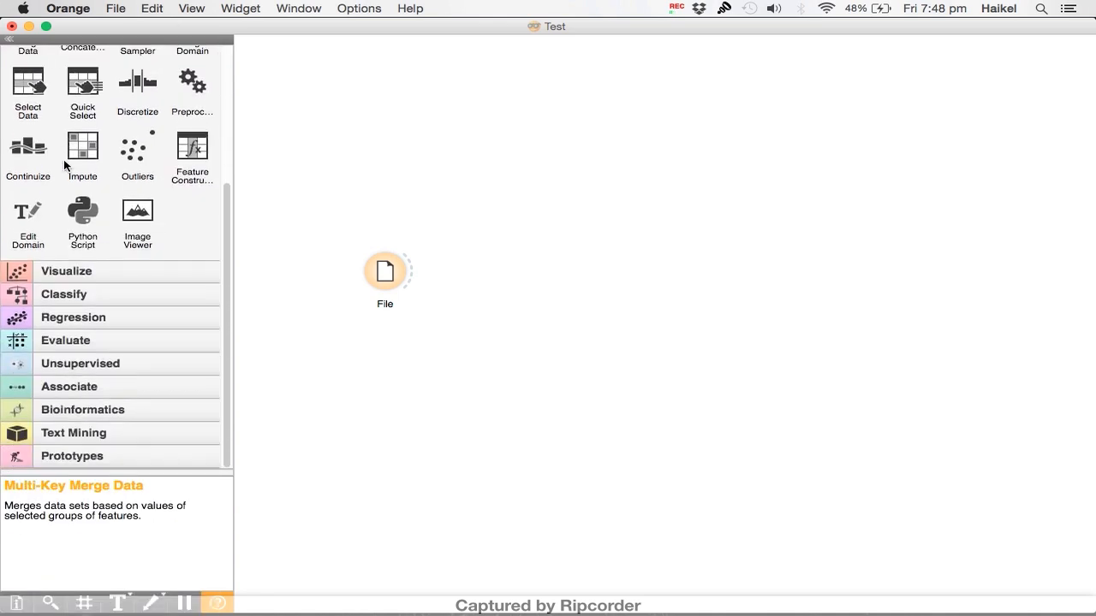
{"action": "left_click", "coordinate": [63, 299]}
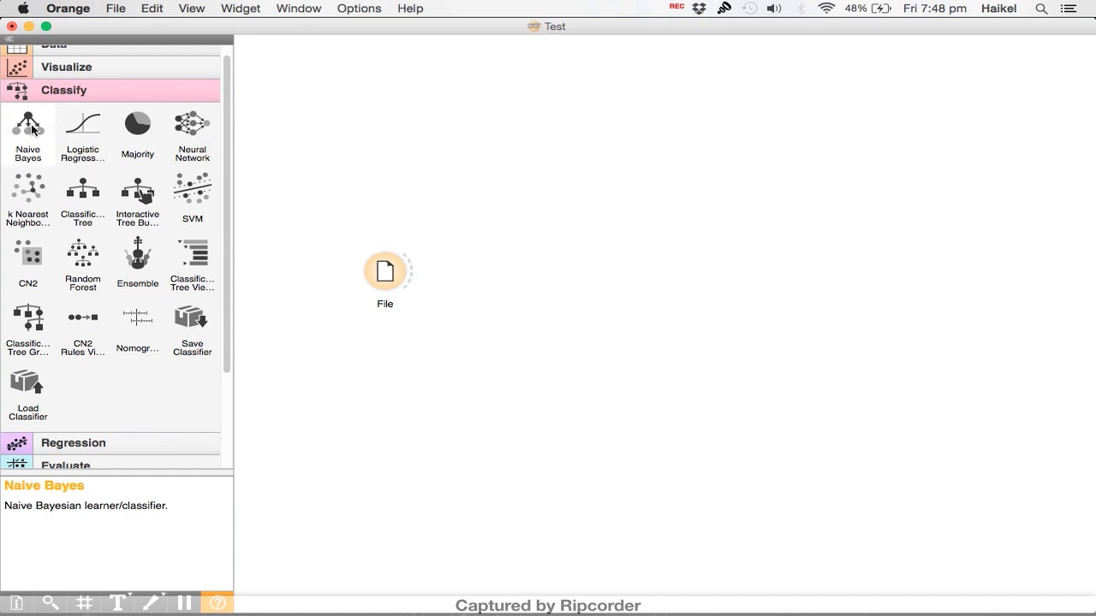
{"action": "left_click_drag", "start_coordinate": [31, 128], "coordinate": [495, 180]}
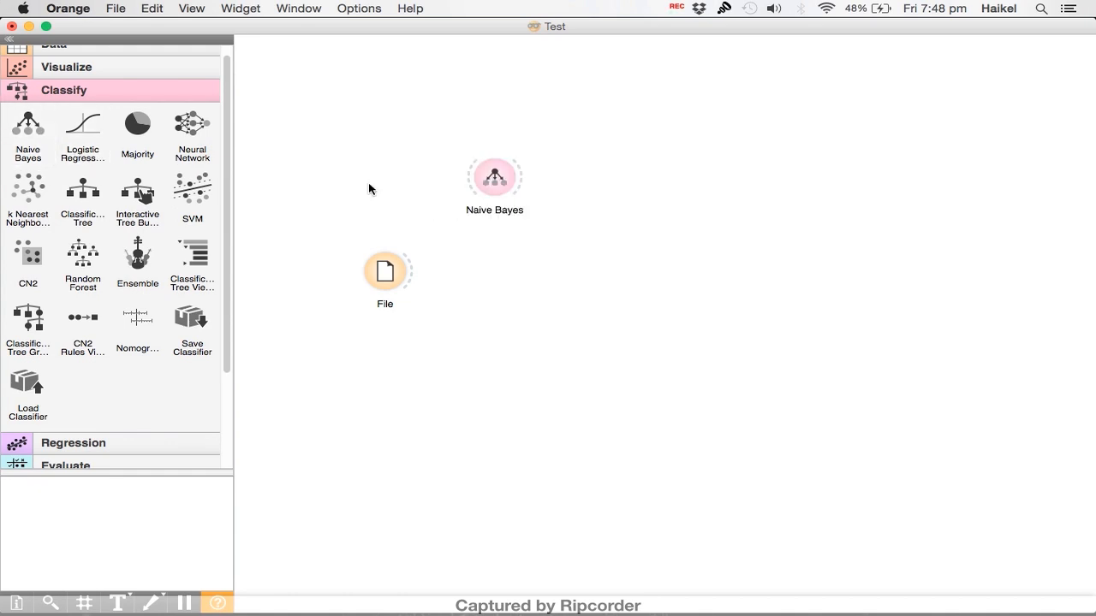
{"action": "left_click_drag", "start_coordinate": [191, 133], "coordinate": [484, 249]}
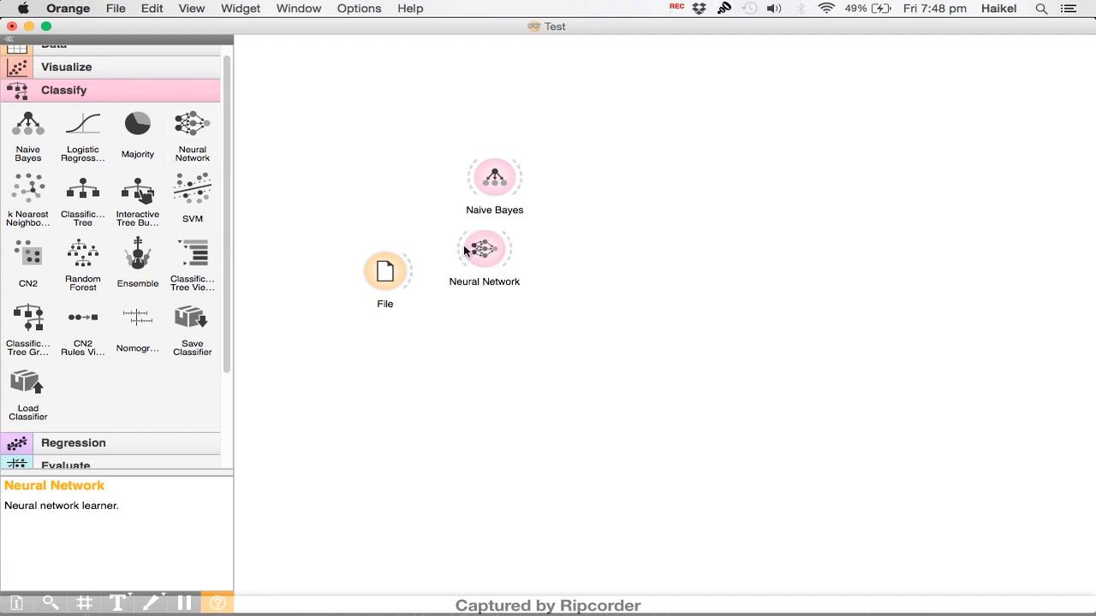
{"action": "left_click_drag", "start_coordinate": [83, 195], "coordinate": [497, 343]}
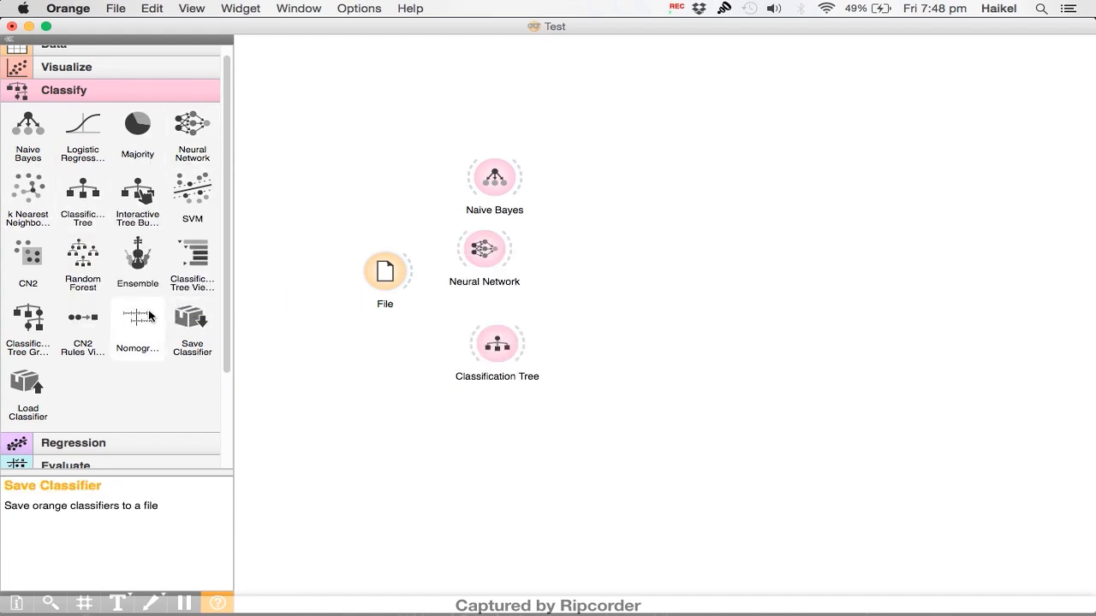
{"action": "left_click_drag", "start_coordinate": [33, 265], "coordinate": [466, 419]}
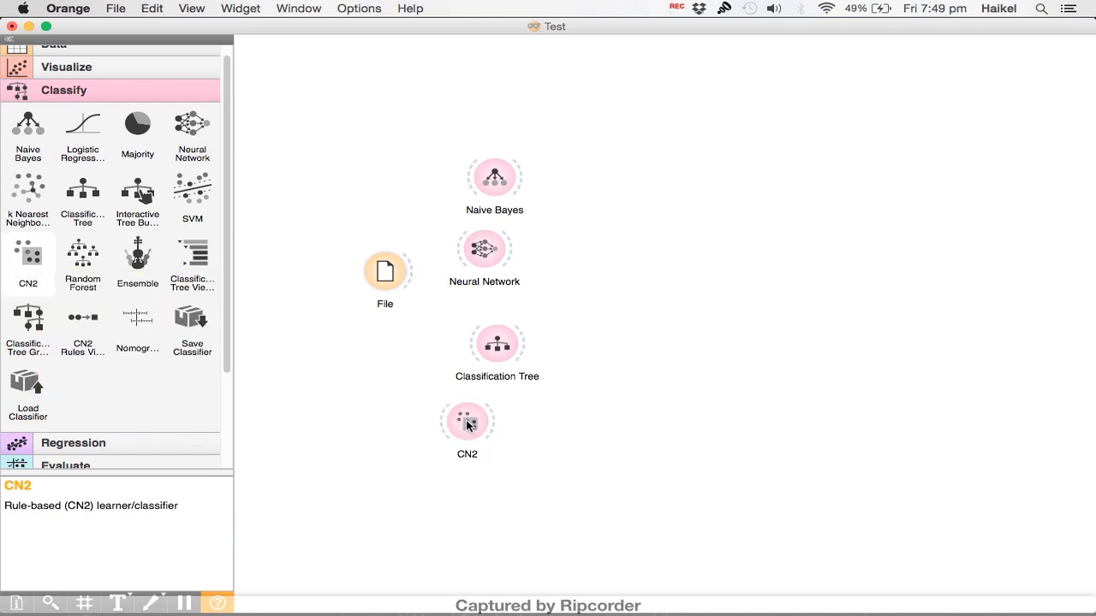
{"action": "left_click_drag", "start_coordinate": [82, 259], "coordinate": [485, 72]}
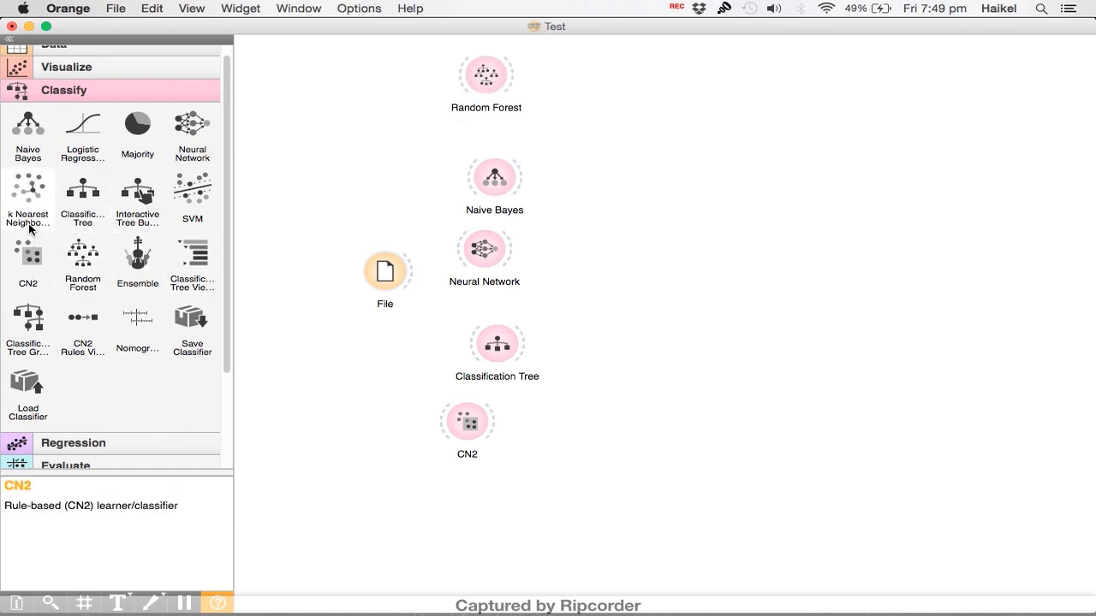
{"action": "left_click_drag", "start_coordinate": [27, 210], "coordinate": [444, 507]}
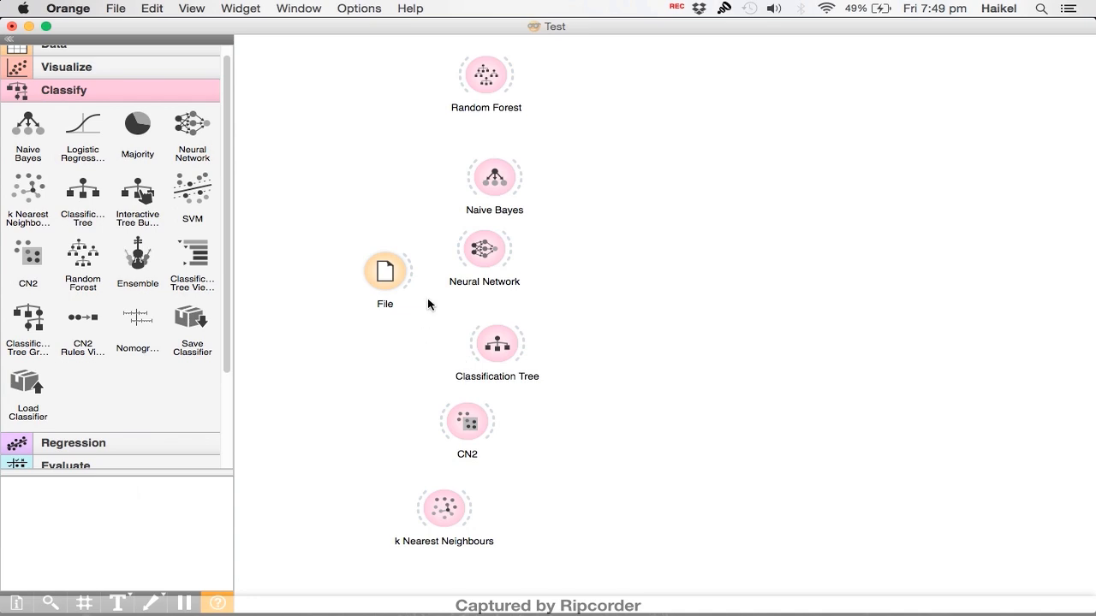
Move the File widget farther from the classifiers and link its data output to all six of them.
{"action": "left_click_drag", "start_coordinate": [386, 264], "coordinate": [462, 82]}
{"action": "left_click_drag", "start_coordinate": [324, 270], "coordinate": [470, 177]}
{"action": "left_click_drag", "start_coordinate": [322, 283], "coordinate": [467, 250]}
{"action": "left_click_drag", "start_coordinate": [324, 277], "coordinate": [478, 345]}
{"action": "left_click_drag", "start_coordinate": [325, 283], "coordinate": [451, 431]}
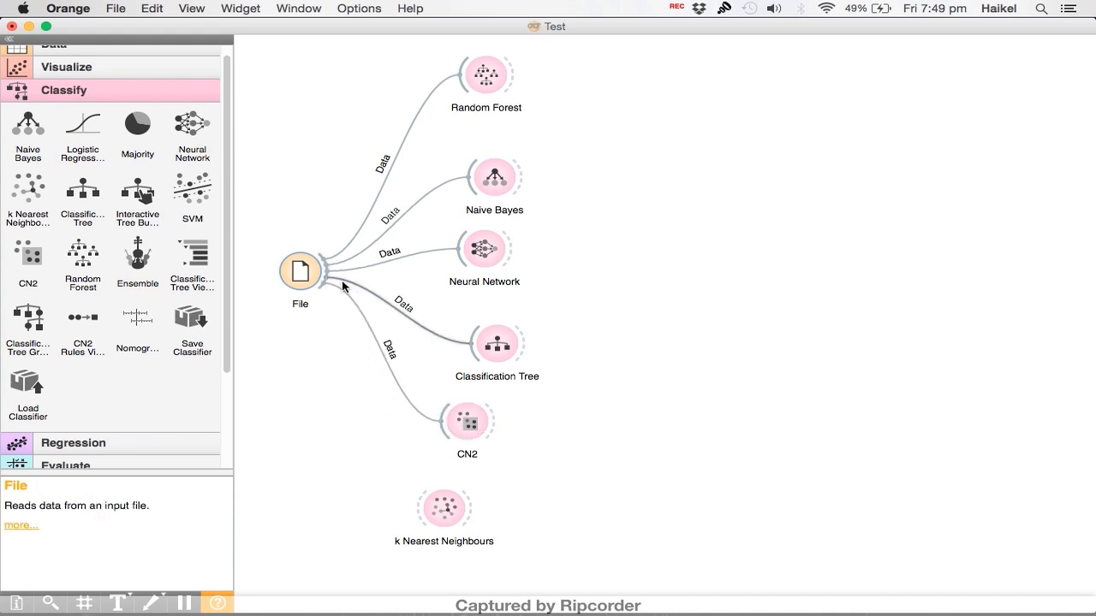
{"action": "left_click_drag", "start_coordinate": [321, 280], "coordinate": [415, 512]}
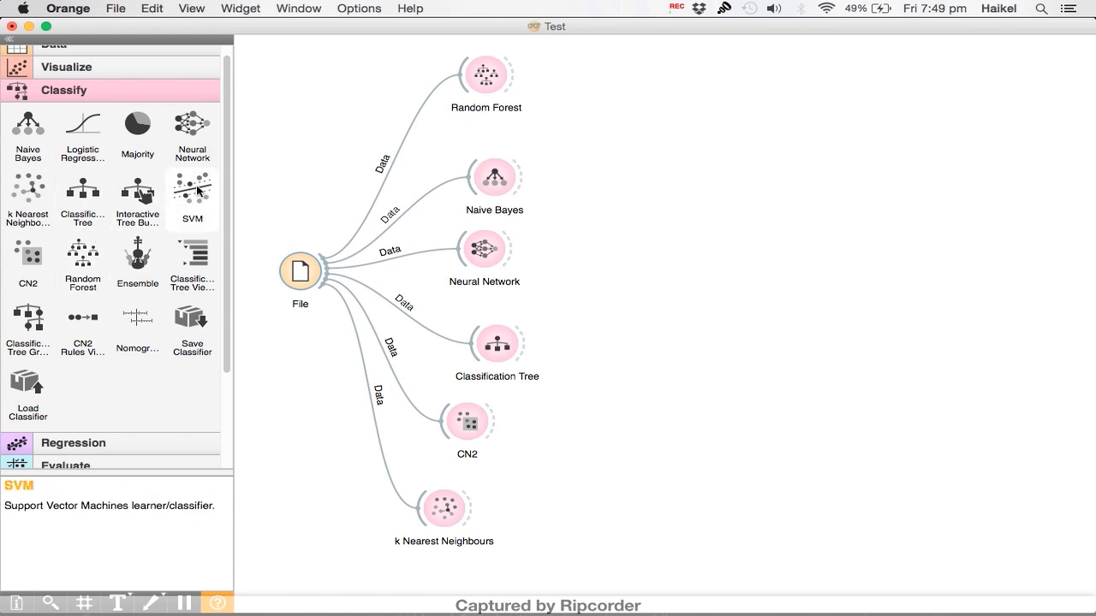
Add a Test Learners widget and position it on the far side of the classifiers, level with the File widget.
{"action": "scroll", "coordinate": [114, 243], "scroll_direction": "up", "scroll_amount": 1}
{"action": "scroll", "coordinate": [114, 243], "scroll_direction": "down", "scroll_amount": 5}
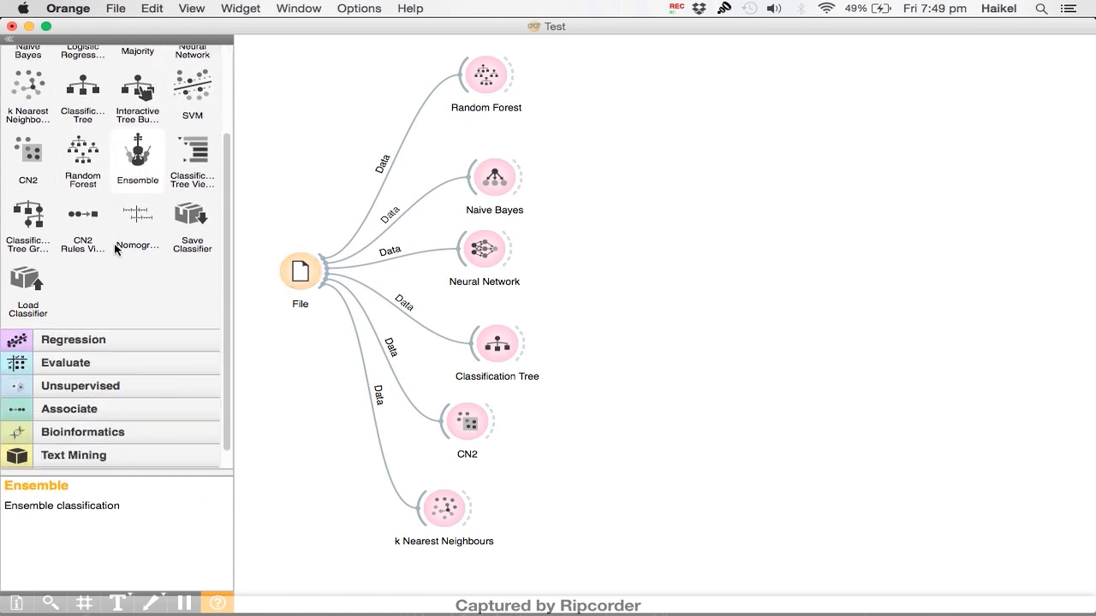
{"action": "double_click", "coordinate": [43, 341]}
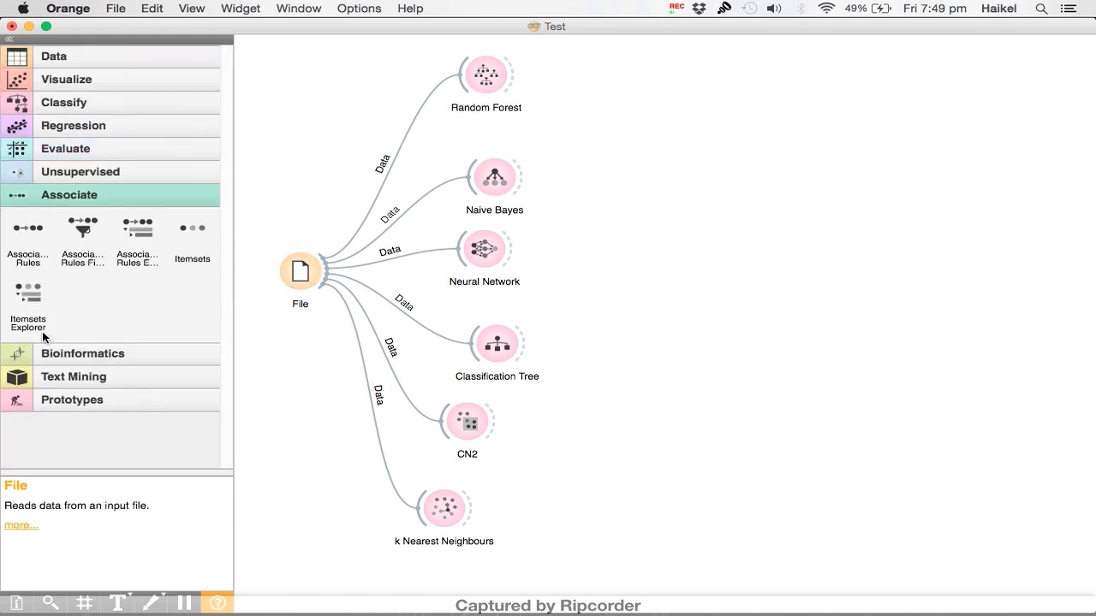
{"action": "left_click", "coordinate": [81, 153]}
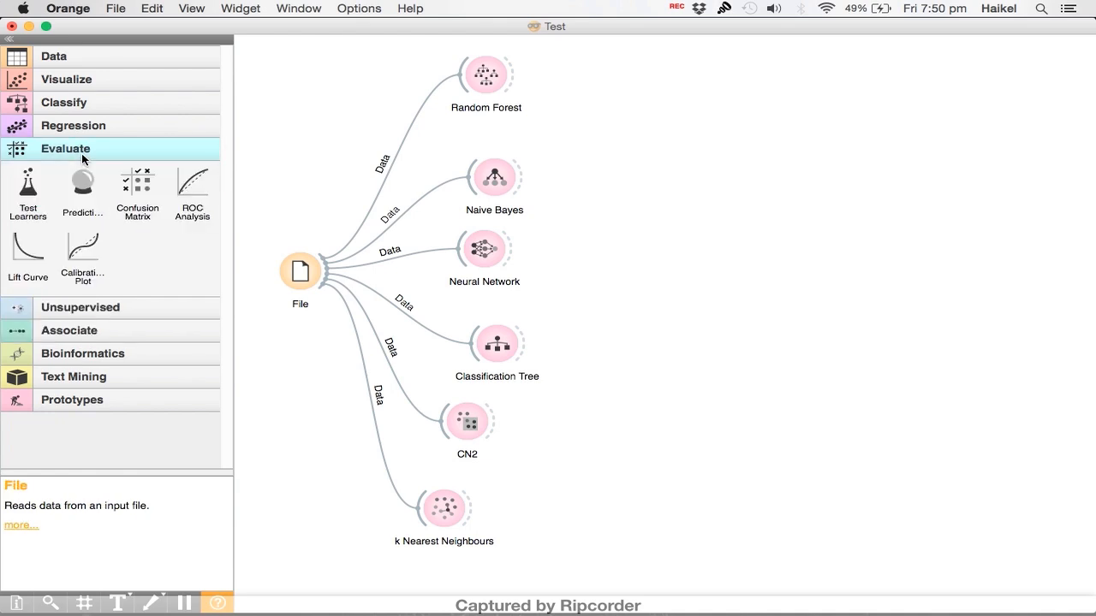
{"action": "left_click", "coordinate": [19, 200]}
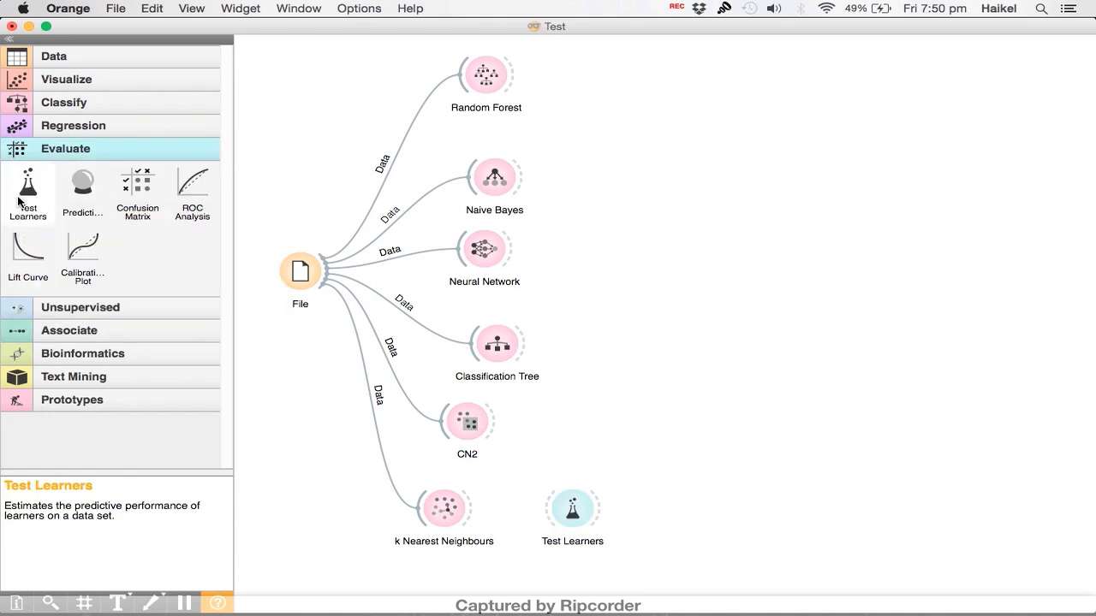
{"action": "left_click_drag", "start_coordinate": [584, 516], "coordinate": [751, 271]}
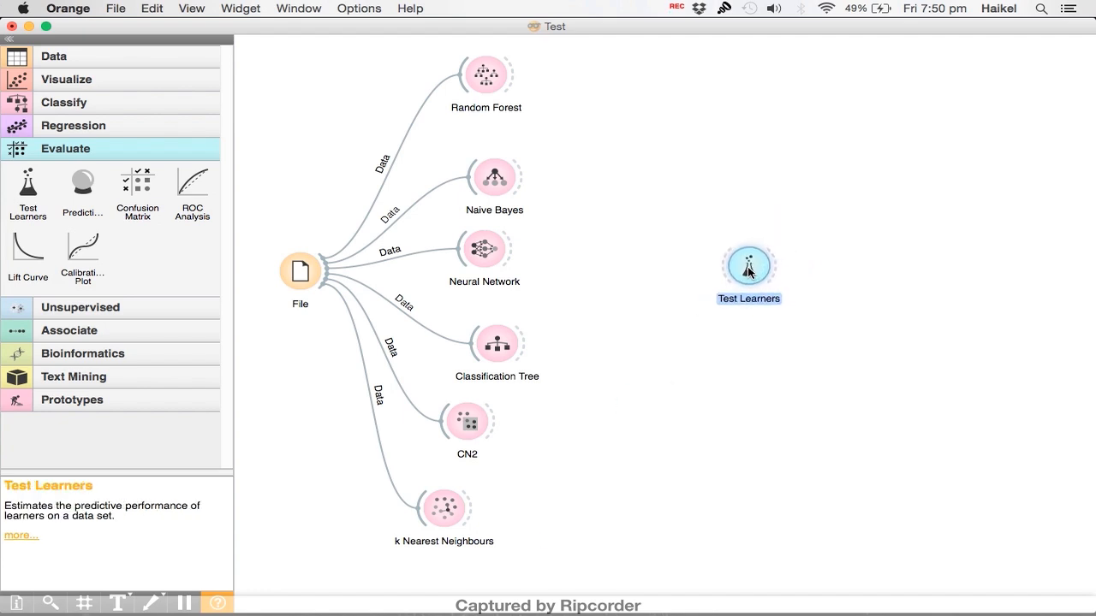
Link all six classifier widgets to Test Learners as learners, shifting Random Forest slightly towards the File widget.
{"action": "left_click_drag", "start_coordinate": [485, 76], "coordinate": [738, 267]}
{"action": "left_click_drag", "start_coordinate": [520, 184], "coordinate": [729, 283]}
{"action": "left_click_drag", "start_coordinate": [519, 252], "coordinate": [727, 272]}
{"action": "left_click_drag", "start_coordinate": [519, 345], "coordinate": [727, 272]}
{"action": "left_click_drag", "start_coordinate": [492, 419], "coordinate": [724, 269]}
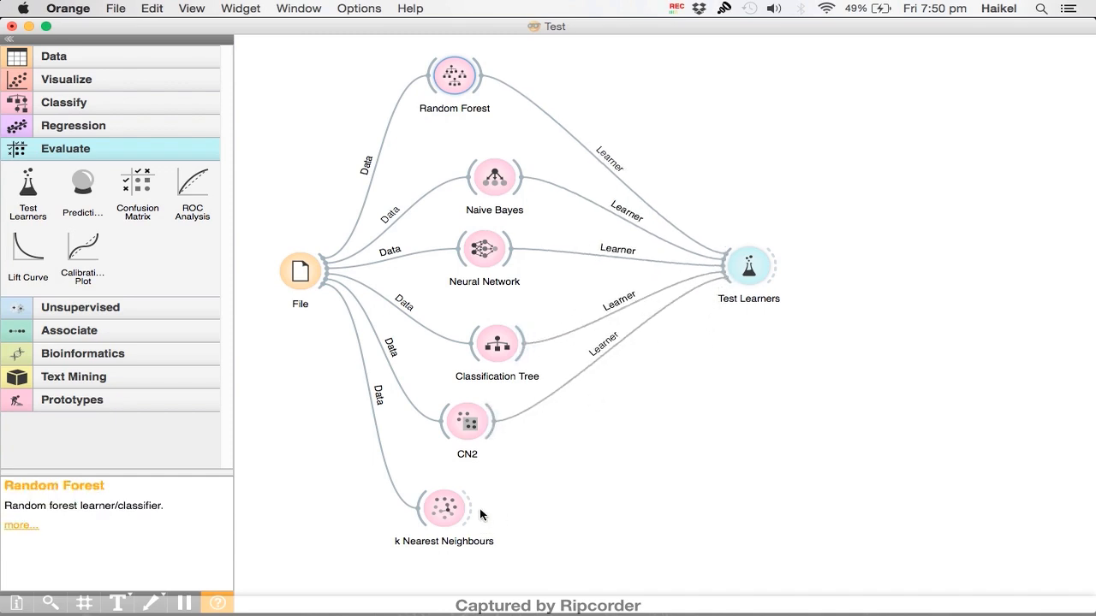
{"action": "left_click_drag", "start_coordinate": [473, 510], "coordinate": [729, 272]}
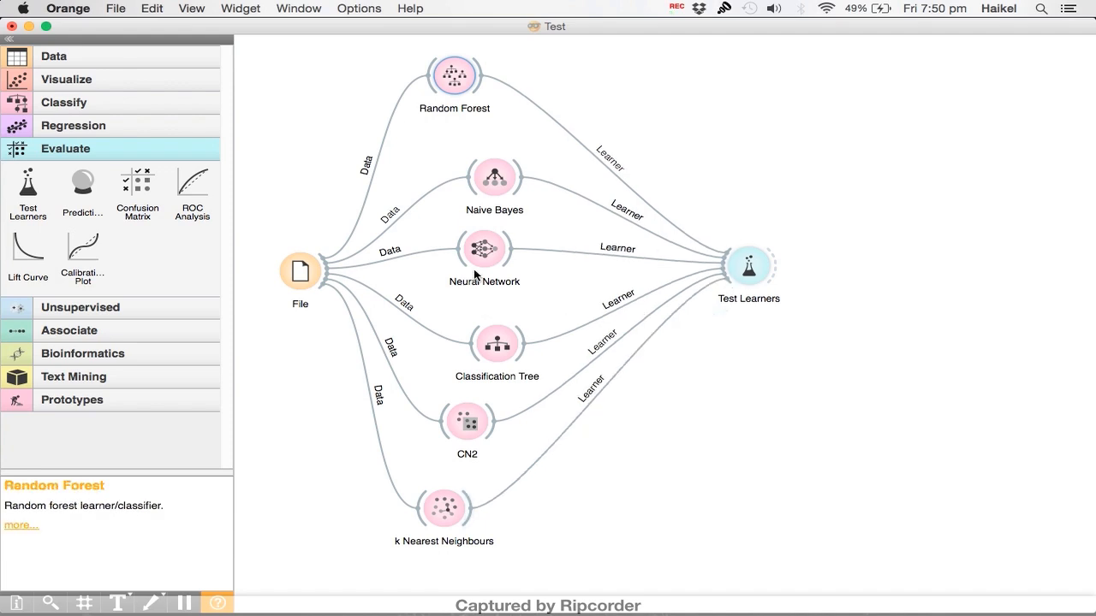
Link the File data output to Test Learners and examine the evaluation results of the six classifiers.
{"action": "double_click", "coordinate": [743, 261]}
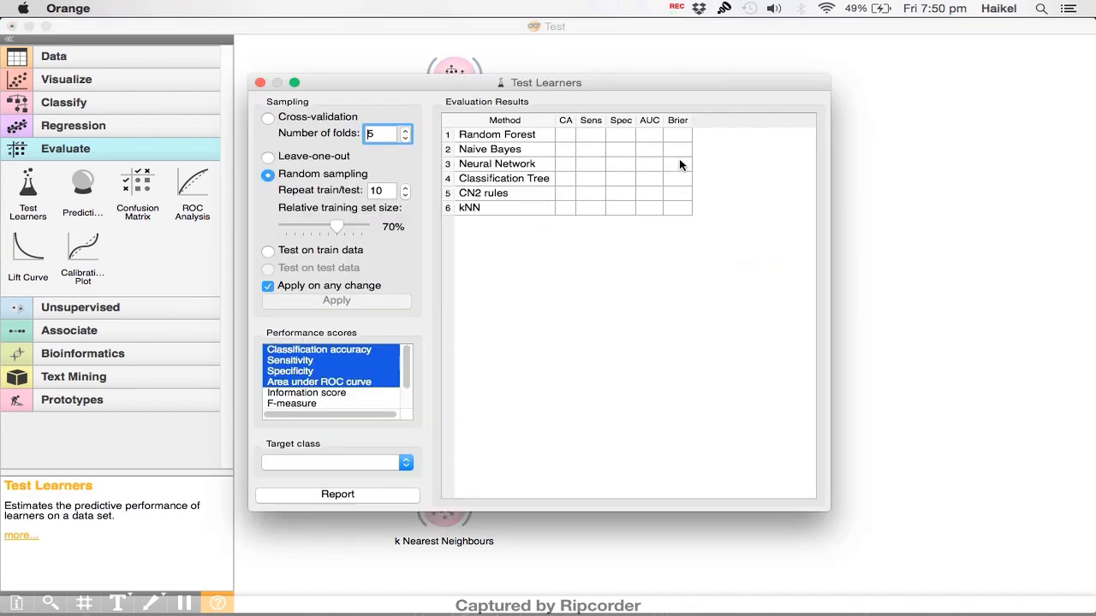
{"action": "left_click", "coordinate": [259, 82]}
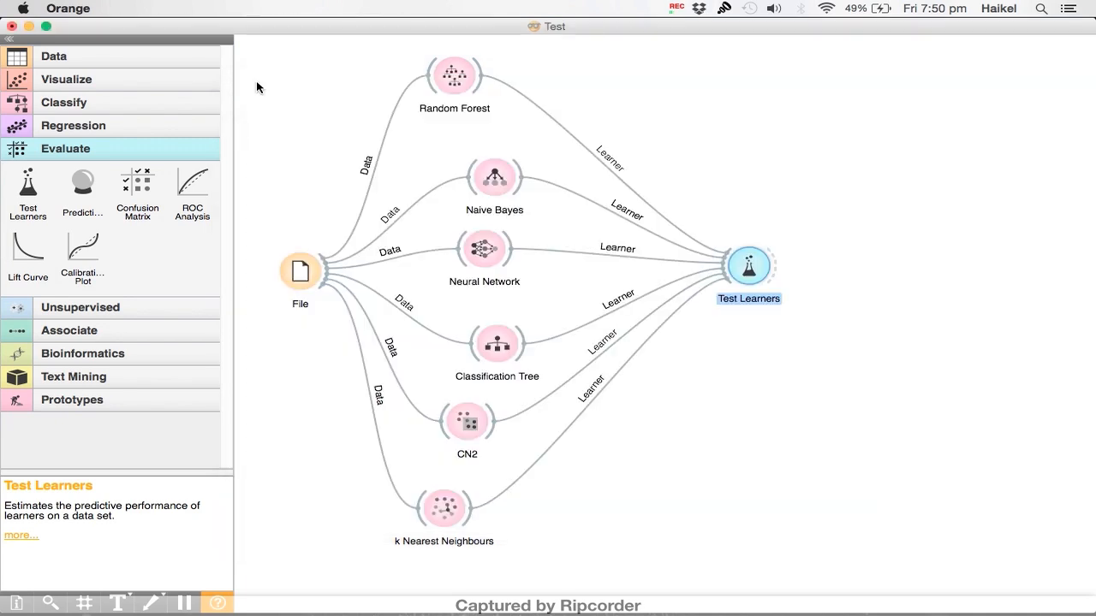
{"action": "left_click", "coordinate": [326, 270]}
{"action": "left_click_drag", "start_coordinate": [552, 260], "coordinate": [743, 265]}
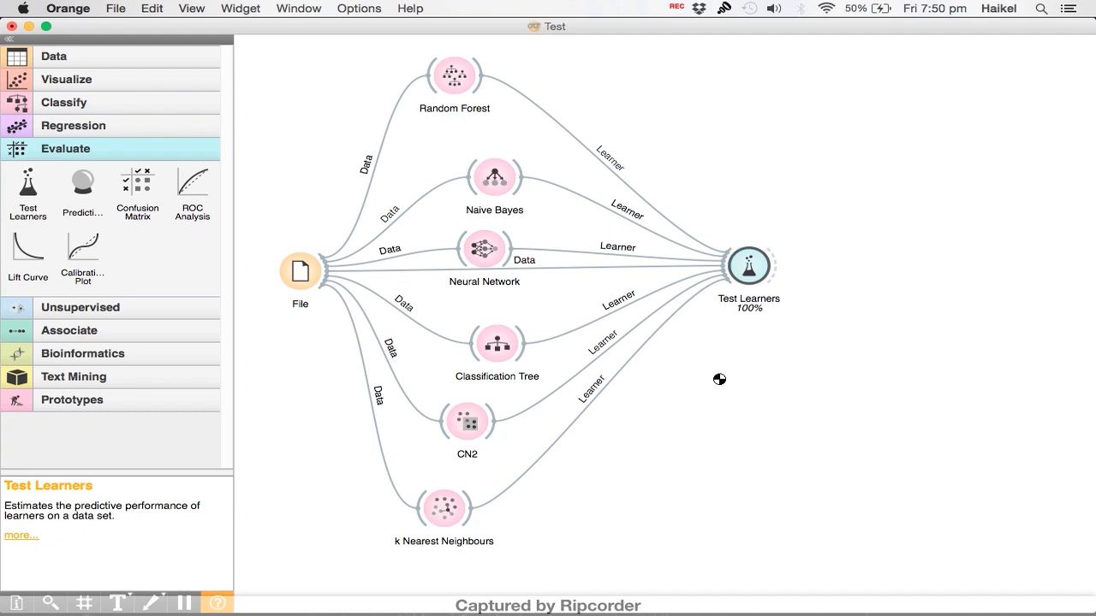
{"action": "double_click", "coordinate": [749, 269]}
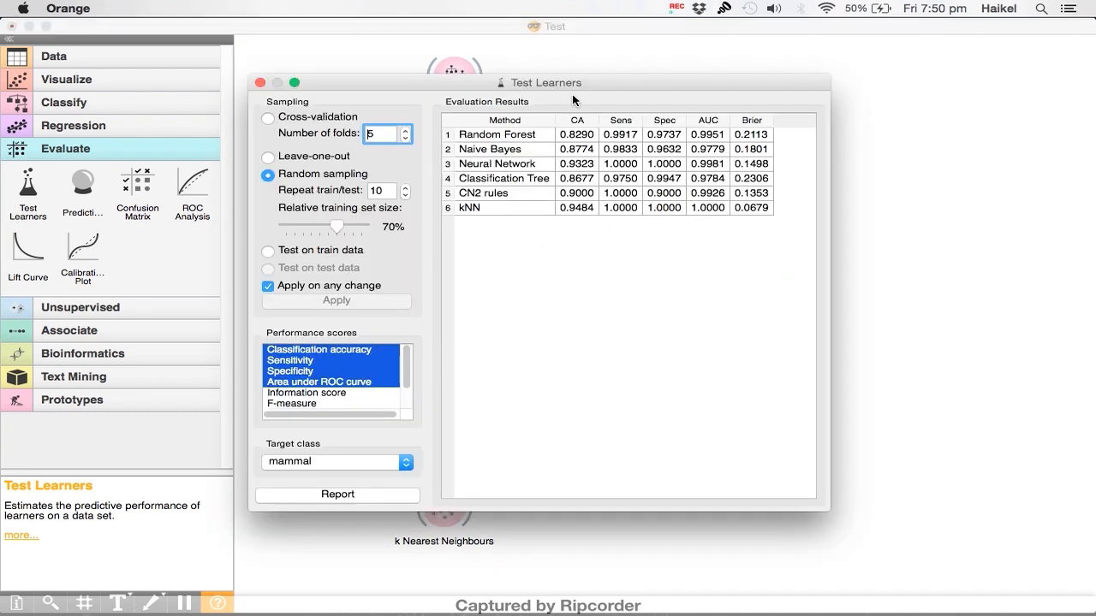
{"action": "left_click_drag", "start_coordinate": [567, 82], "coordinate": [586, 64]}
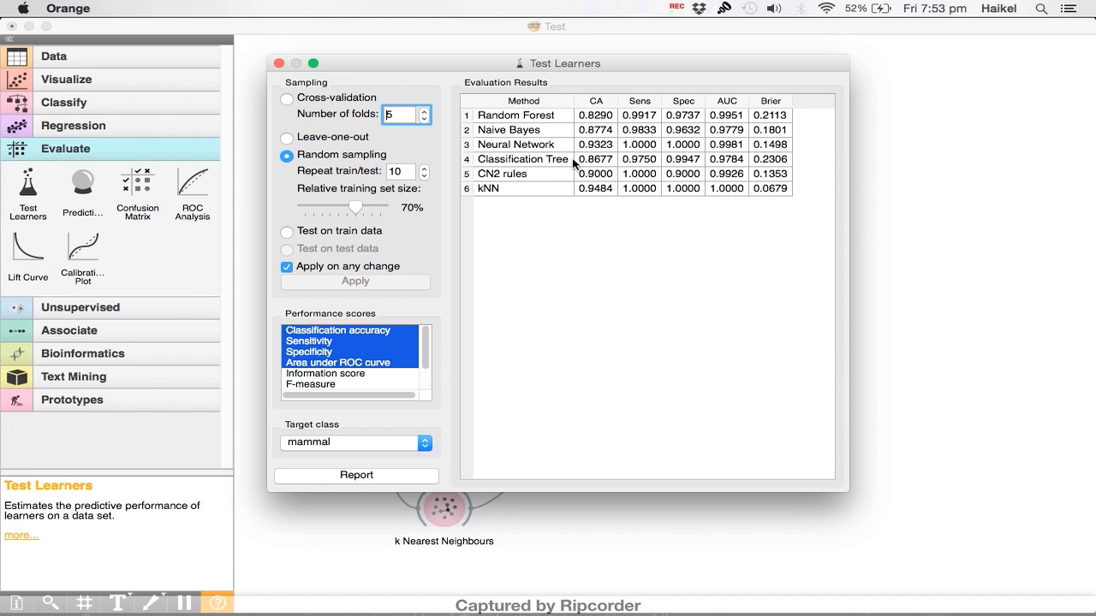
Vary the relative training set size for random sampling in Test Learners, finishing at 66%.
{"action": "left_click", "coordinate": [580, 274]}
{"action": "mouse_move", "coordinate": [352, 204]}
{"action": "left_mouse_down"}
{"action": "mouse_move", "coordinate": [311, 204]}
{"action": "mouse_move", "coordinate": [366, 203]}
{"action": "left_mouse_up"}
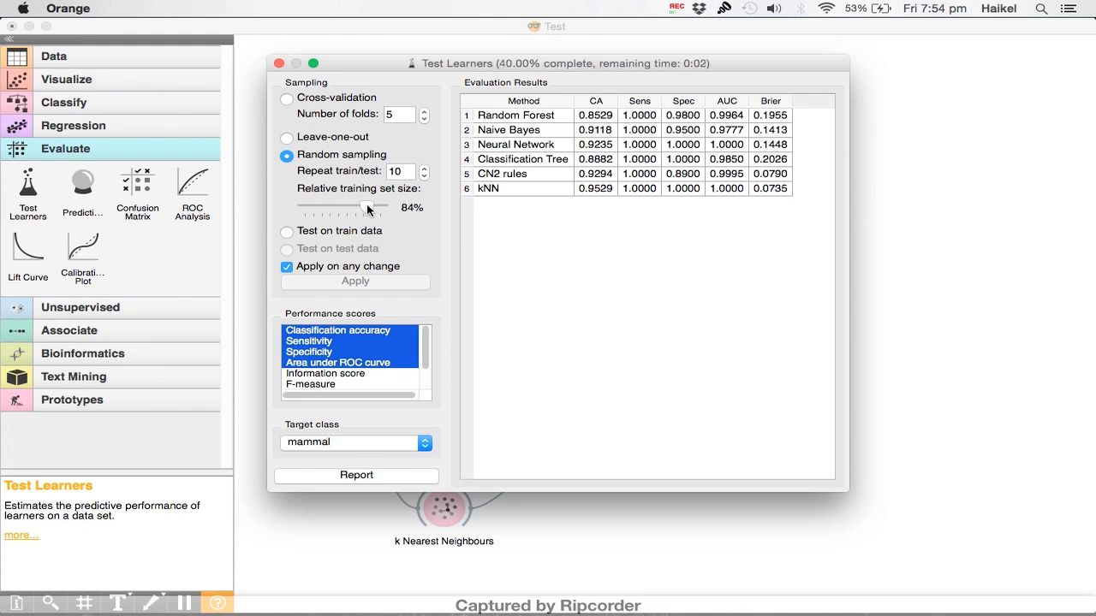
{"action": "left_click_drag", "start_coordinate": [366, 204], "coordinate": [356, 206]}
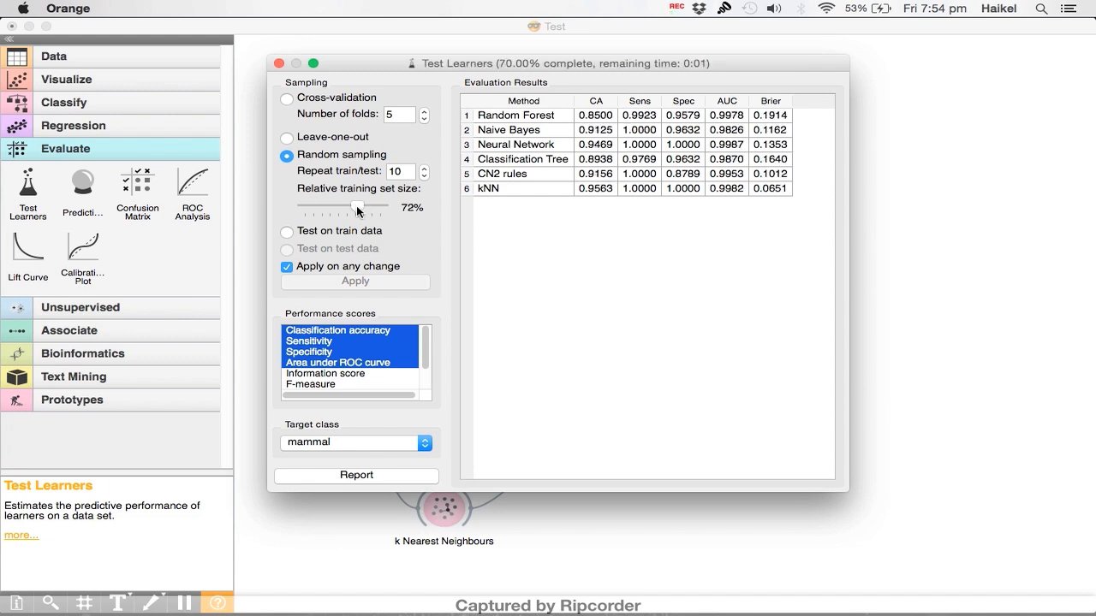
{"action": "mouse_move", "coordinate": [356, 206]}
{"action": "left_mouse_down"}
{"action": "mouse_move", "coordinate": [341, 206]}
{"action": "mouse_move", "coordinate": [352, 205]}
{"action": "left_mouse_up"}
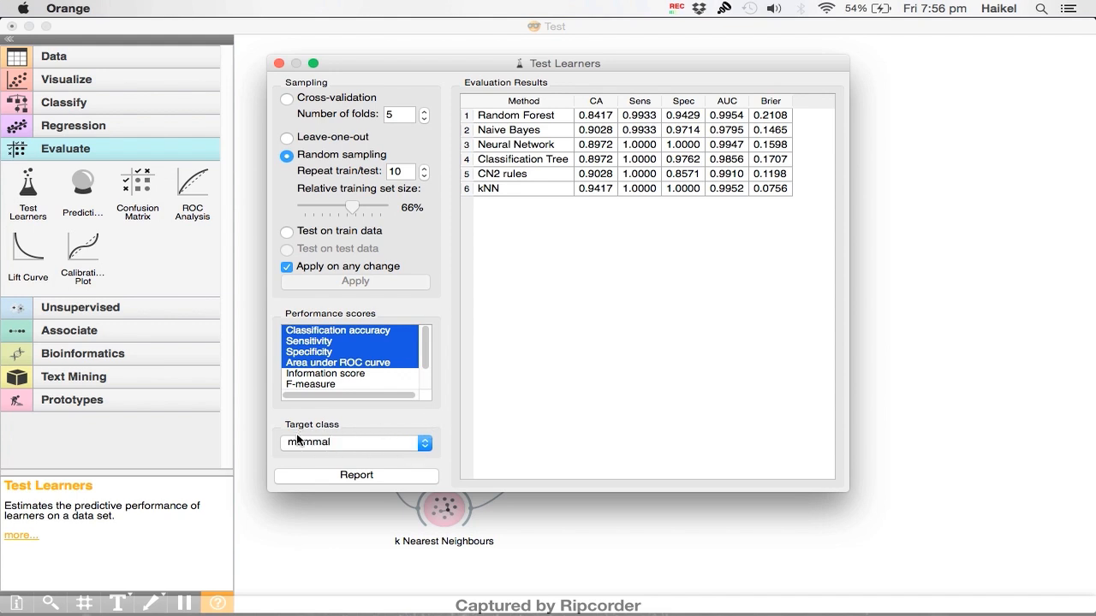
Switch the target class in Test Learners to amphibian, review the evaluation scores and close the widget.
{"action": "left_click", "coordinate": [379, 447]}
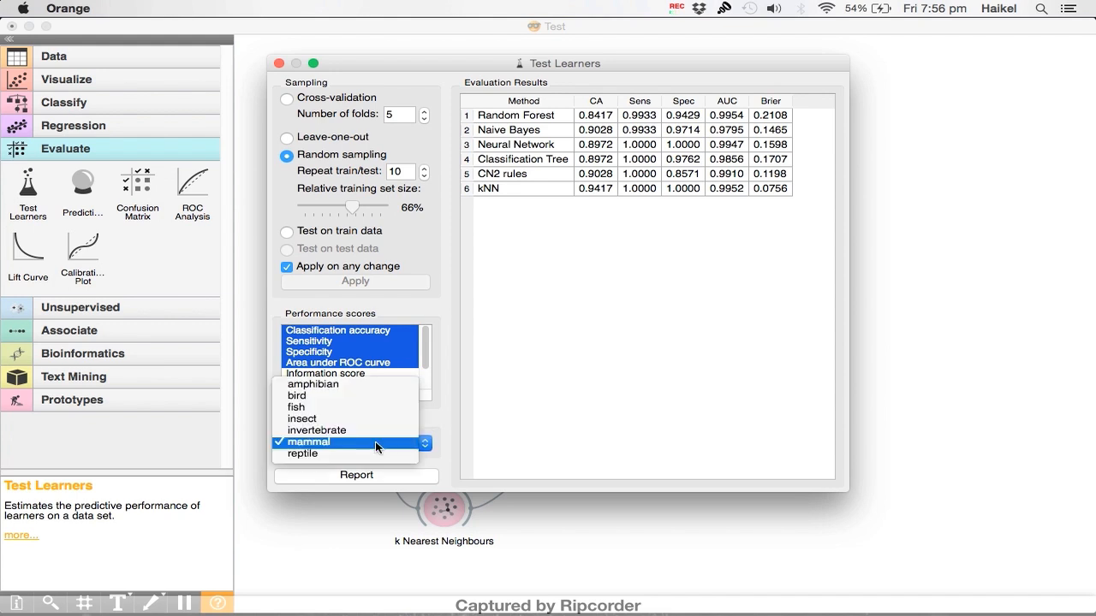
{"action": "left_click", "coordinate": [358, 387]}
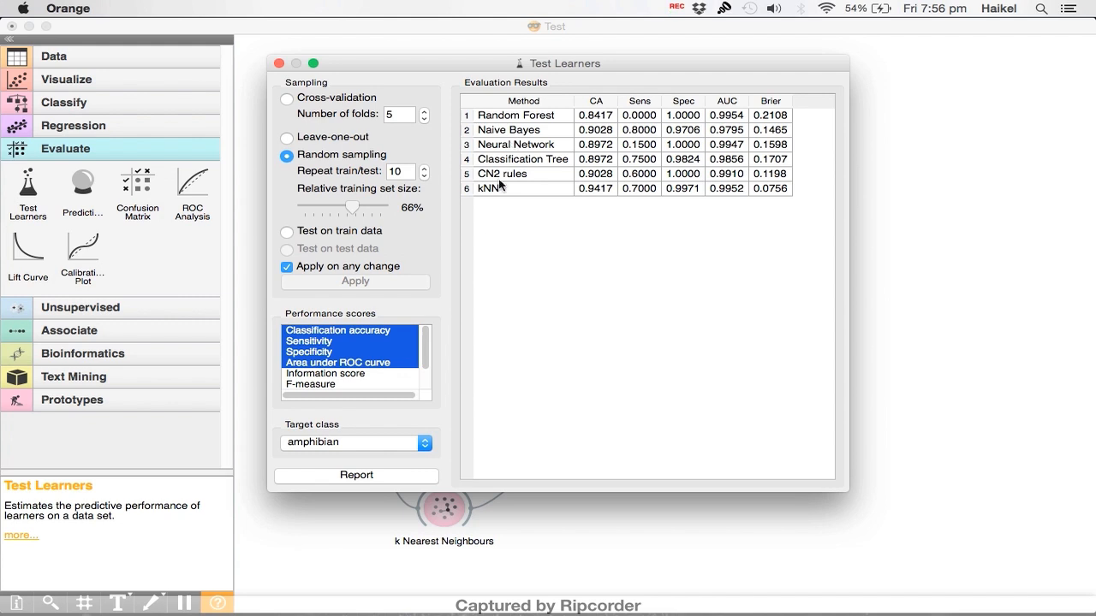
{"action": "left_click", "coordinate": [278, 64]}
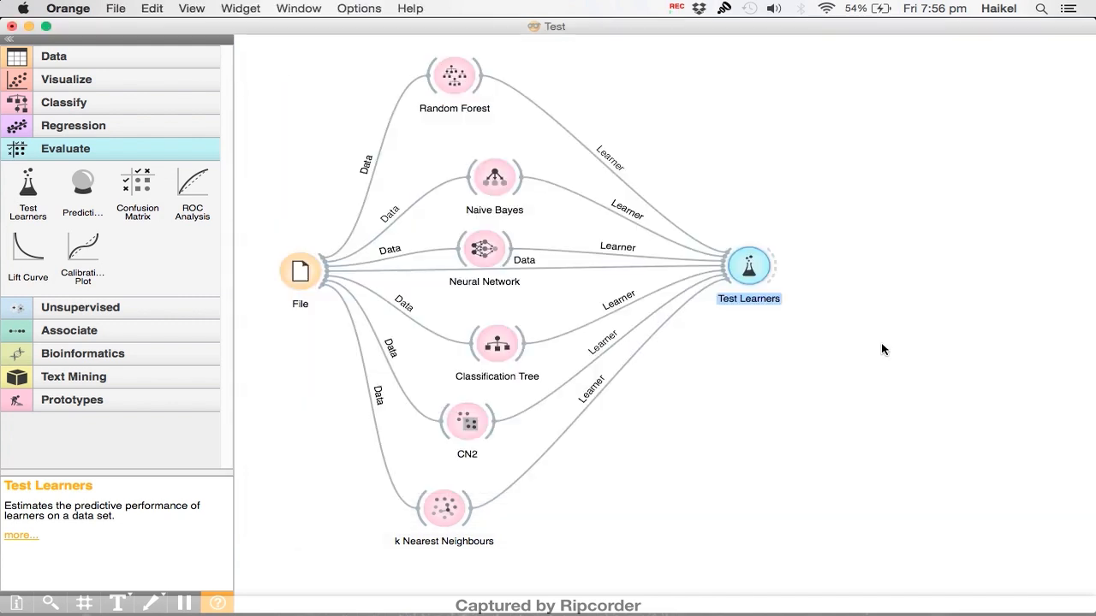
{"action": "left_click", "coordinate": [883, 348]}
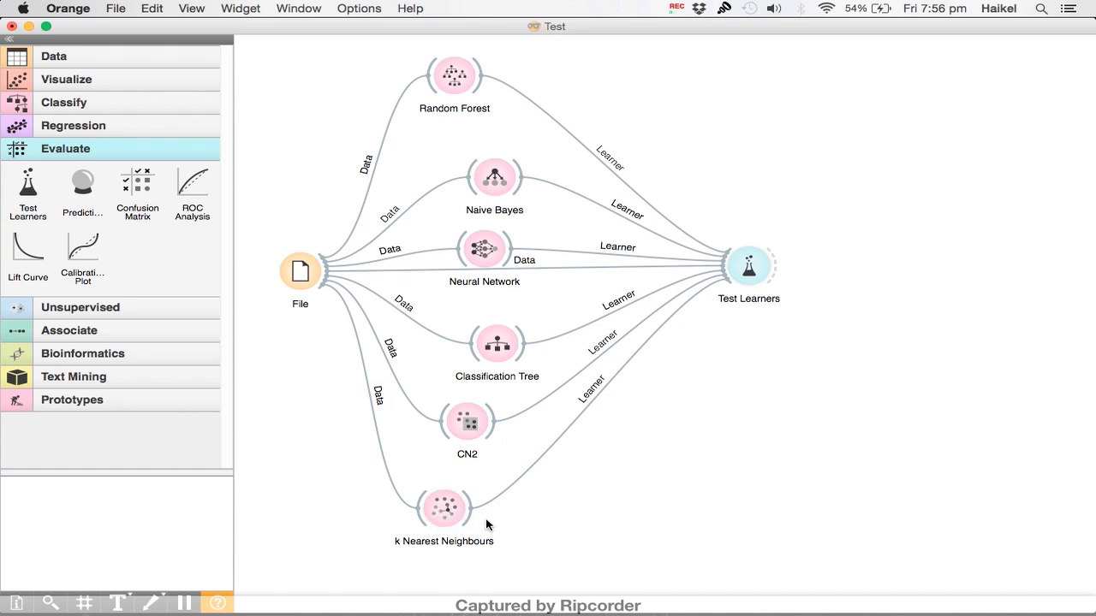
Shift k Nearest Neighbours slightly towards Test Learners, and add a Confusion Matrix widget linked to the Test Learners evaluation results.
{"action": "left_click", "coordinate": [449, 512]}
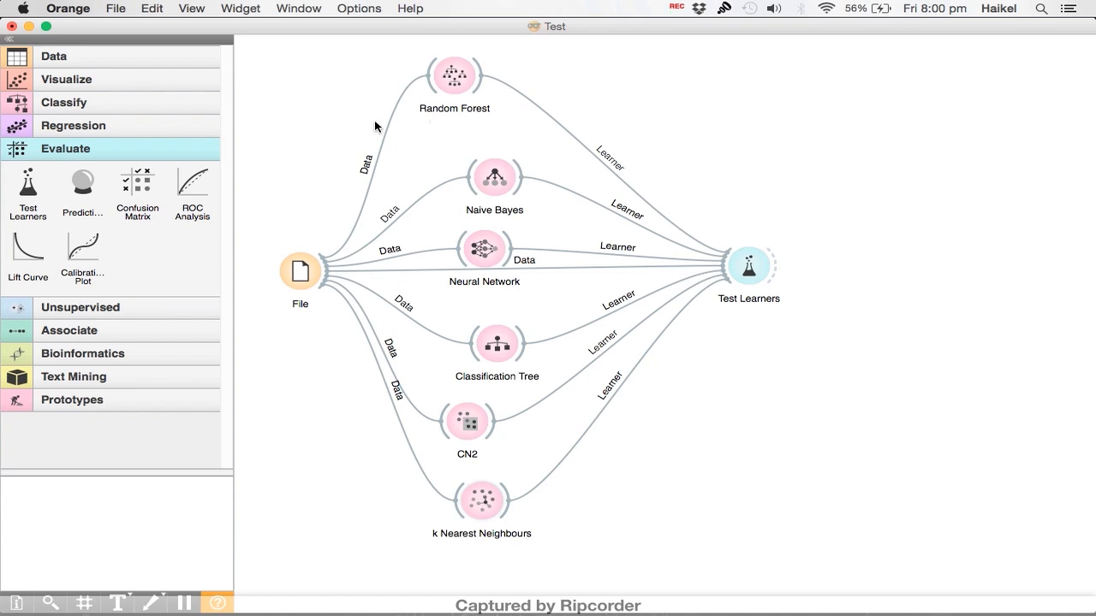
{"action": "left_click_drag", "start_coordinate": [137, 188], "coordinate": [888, 240]}
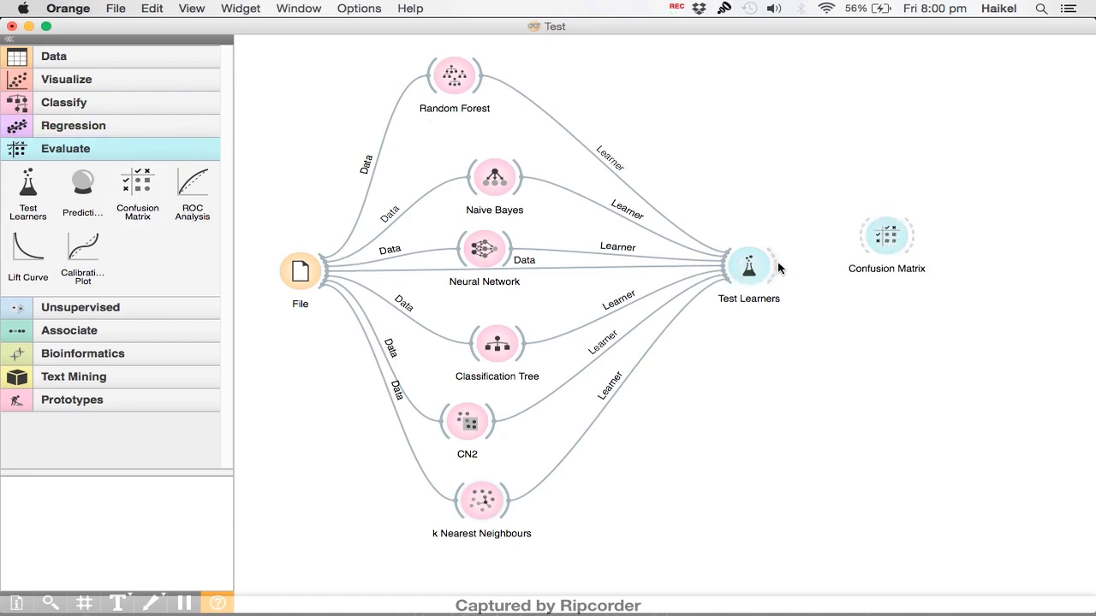
{"action": "left_click_drag", "start_coordinate": [777, 259], "coordinate": [929, 237]}
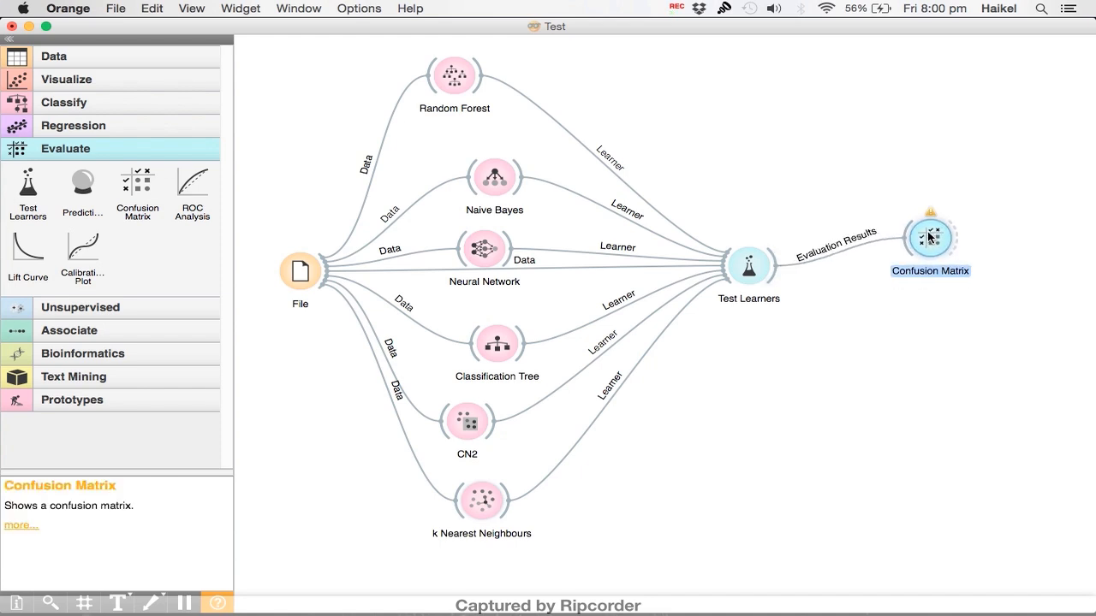
Open the Confusion Matrix, widen its window to show every class column, and select the correctly classified cells for Random Forest.
{"action": "double_click", "coordinate": [929, 237]}
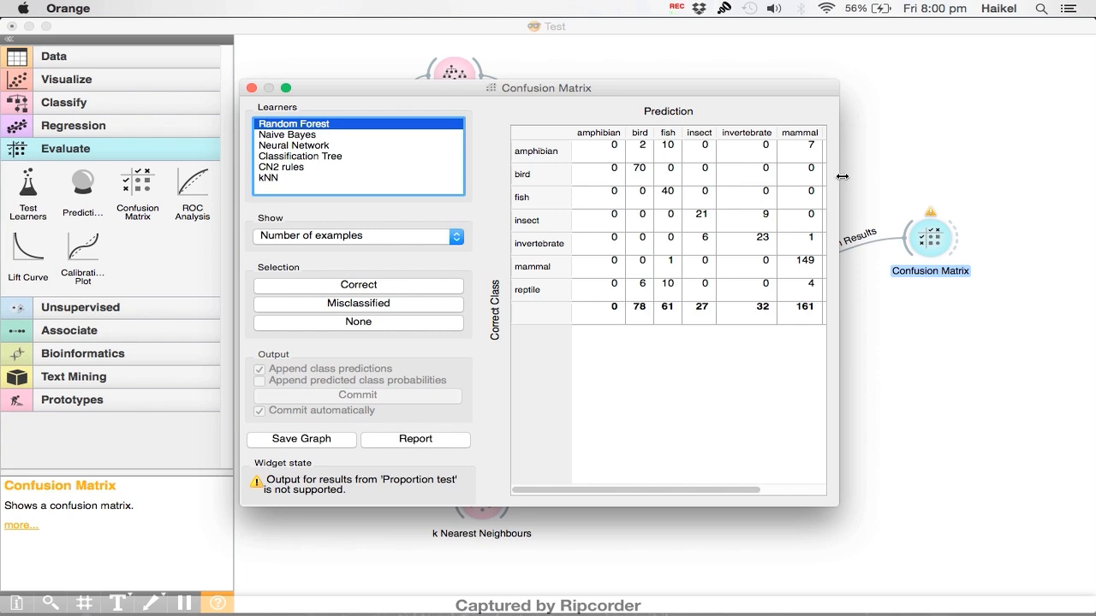
{"action": "left_click_drag", "start_coordinate": [839, 174], "coordinate": [1011, 174]}
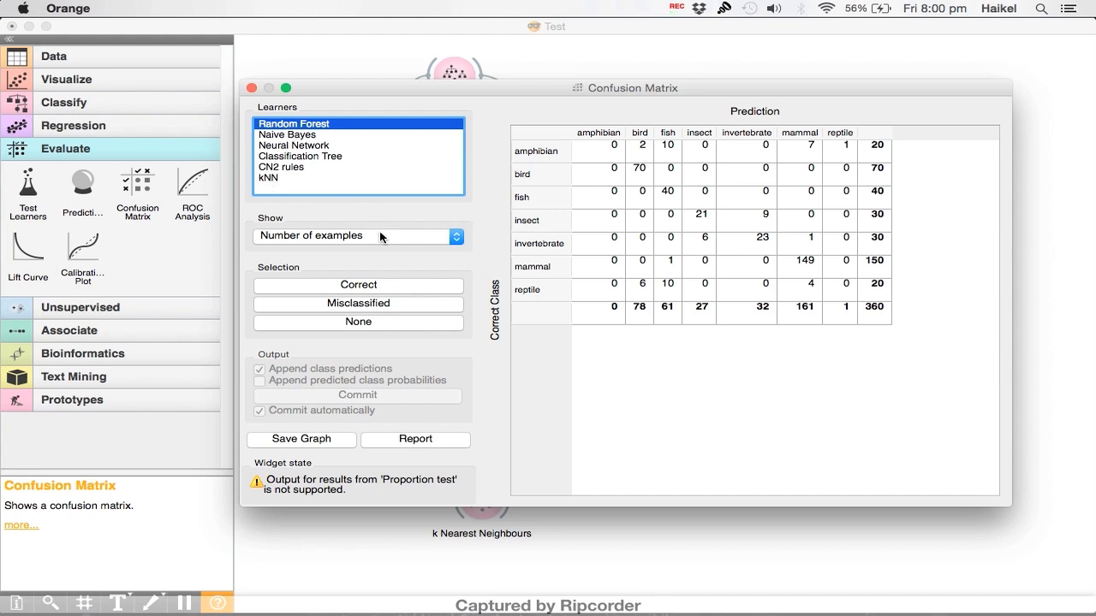
{"action": "left_click", "coordinate": [332, 288]}
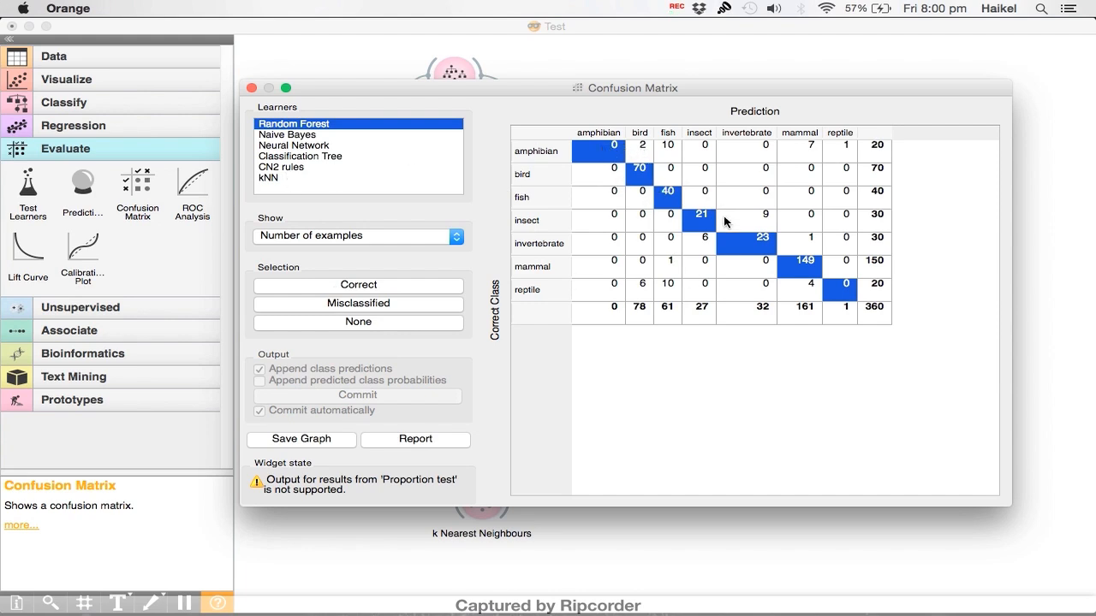
Examine the confusion matrices of Naive Bayes, Neural Network, Classification Tree, CN2 rules and kNN, and close the Confusion Matrix.
{"action": "left_click", "coordinate": [277, 139]}
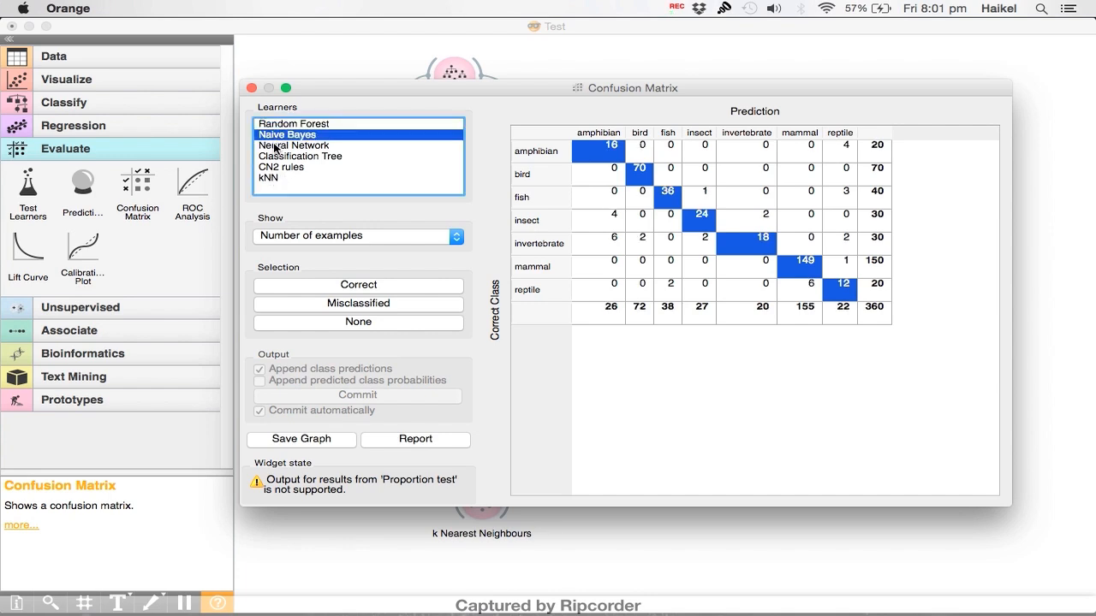
{"action": "left_click", "coordinate": [274, 146]}
{"action": "left_click", "coordinate": [273, 157]}
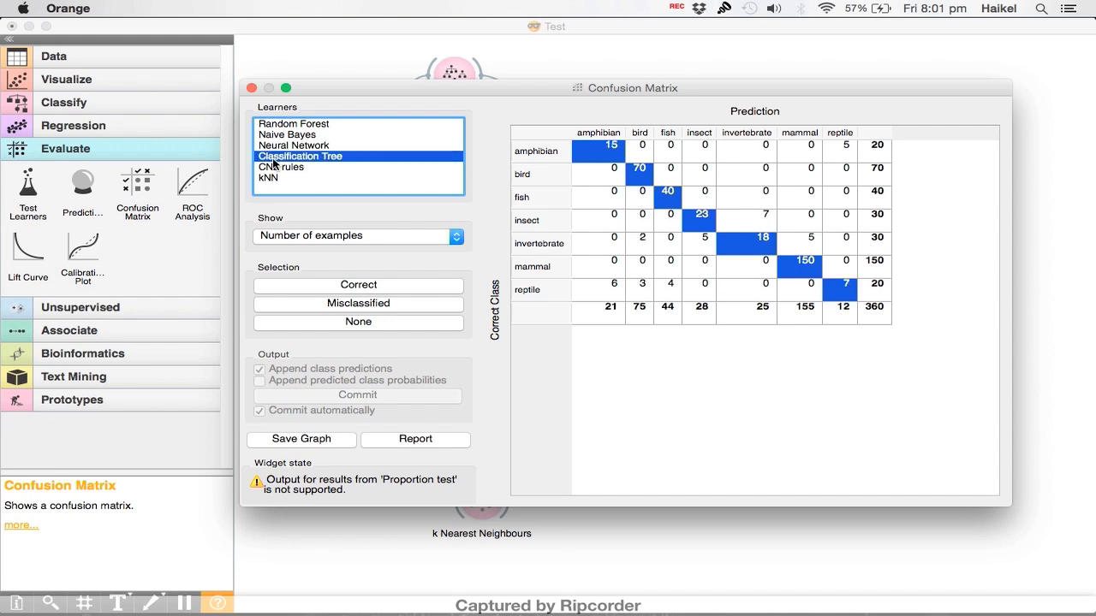
{"action": "left_click", "coordinate": [269, 167]}
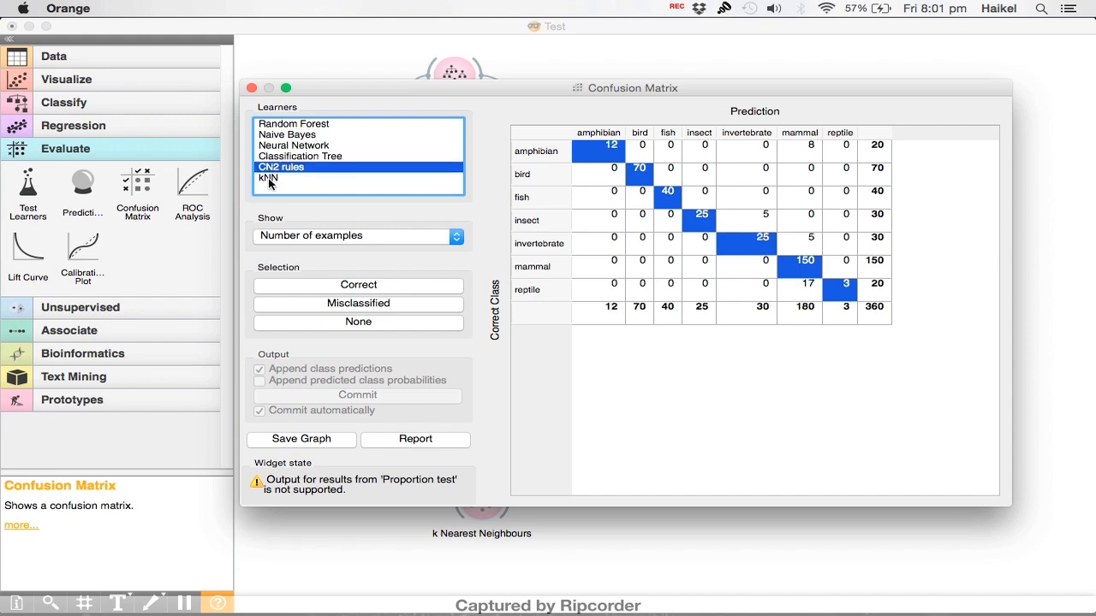
{"action": "left_click", "coordinate": [269, 179]}
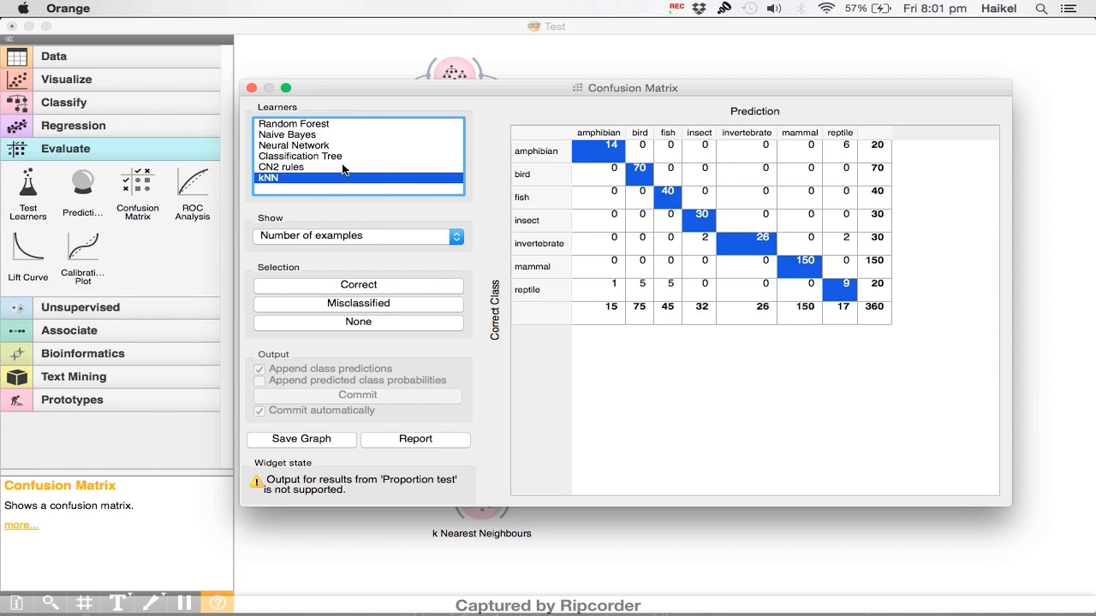
{"action": "left_click", "coordinate": [252, 88]}
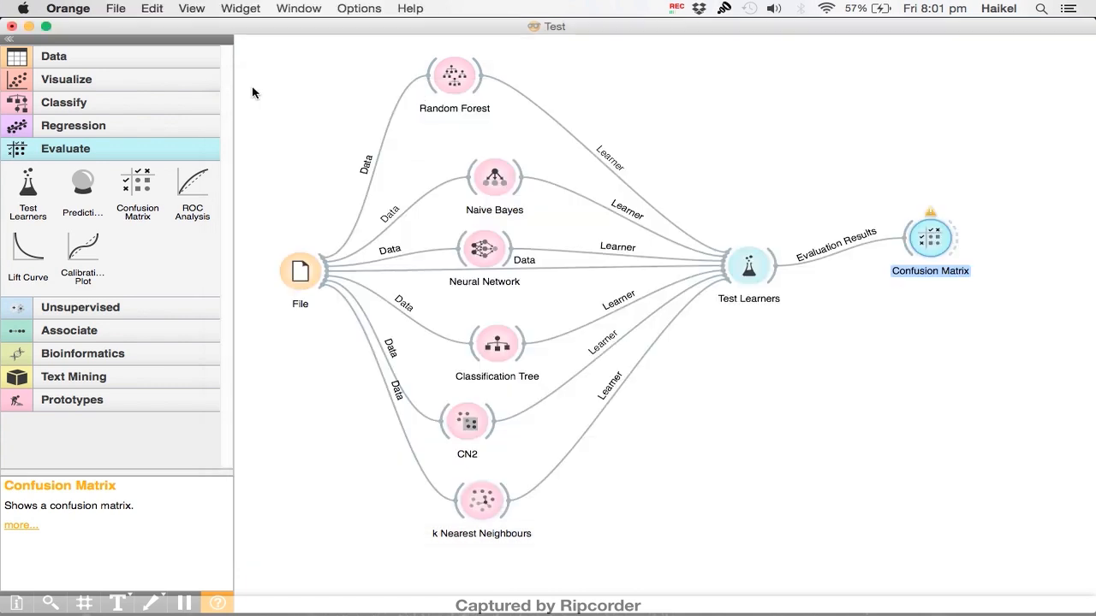
Reopen Test Learners to compare its evaluation scores for the amphibian class with the confusion matrices, and close it.
{"action": "double_click", "coordinate": [748, 267]}
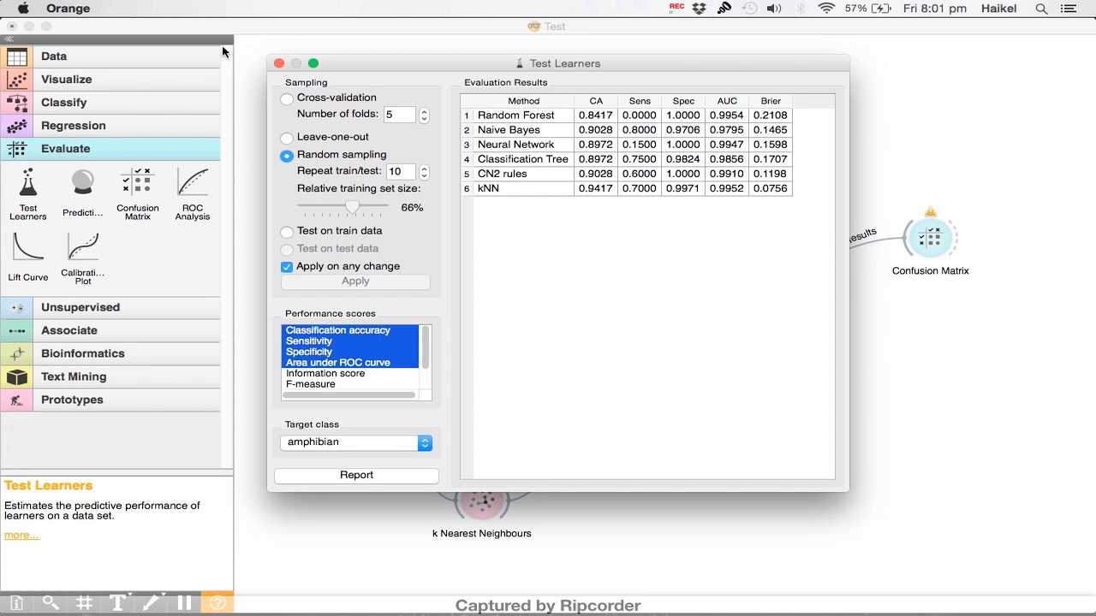
{"action": "left_click", "coordinate": [278, 64]}
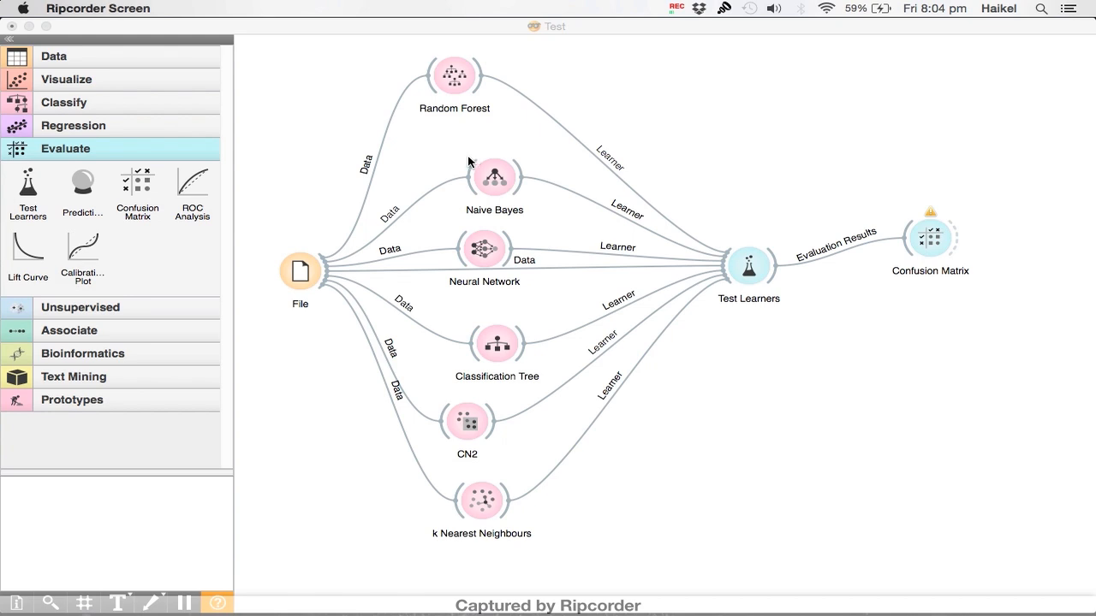
{"action": "left_click", "coordinate": [306, 117]}
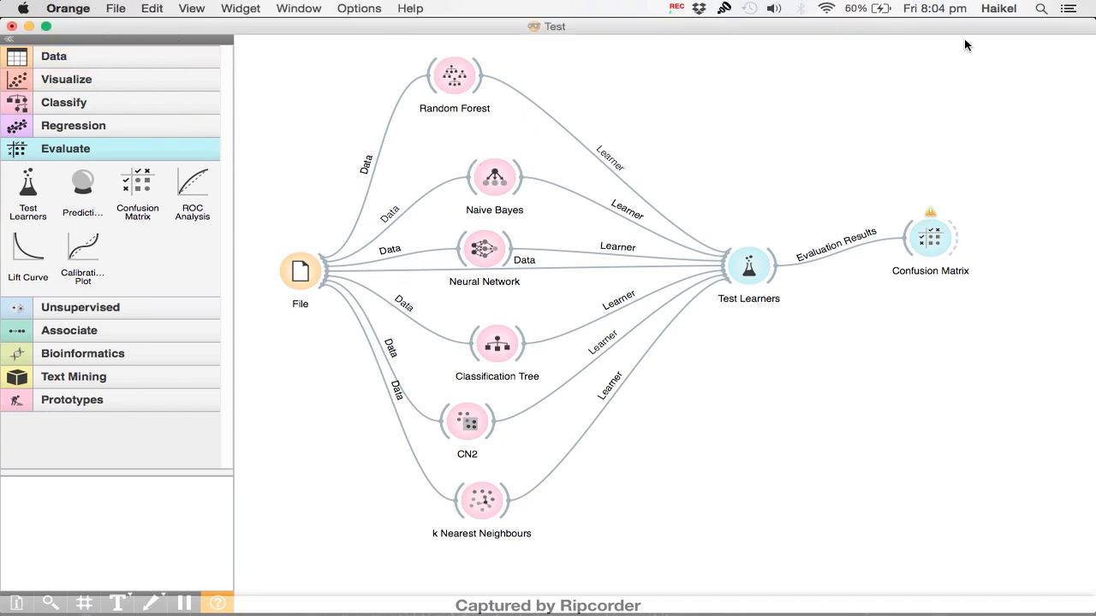
Select all widgets of the classifier comparison workflow and remove them from the canvas.
{"action": "left_click_drag", "start_coordinate": [1022, 48], "coordinate": [314, 581]}
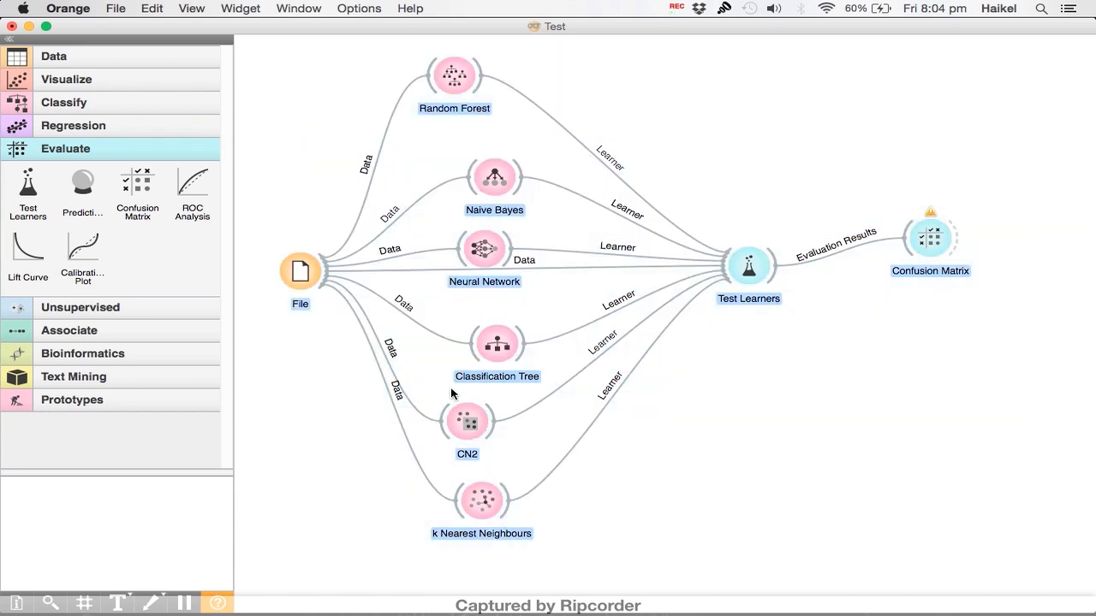
{"action": "right_click", "coordinate": [490, 354]}
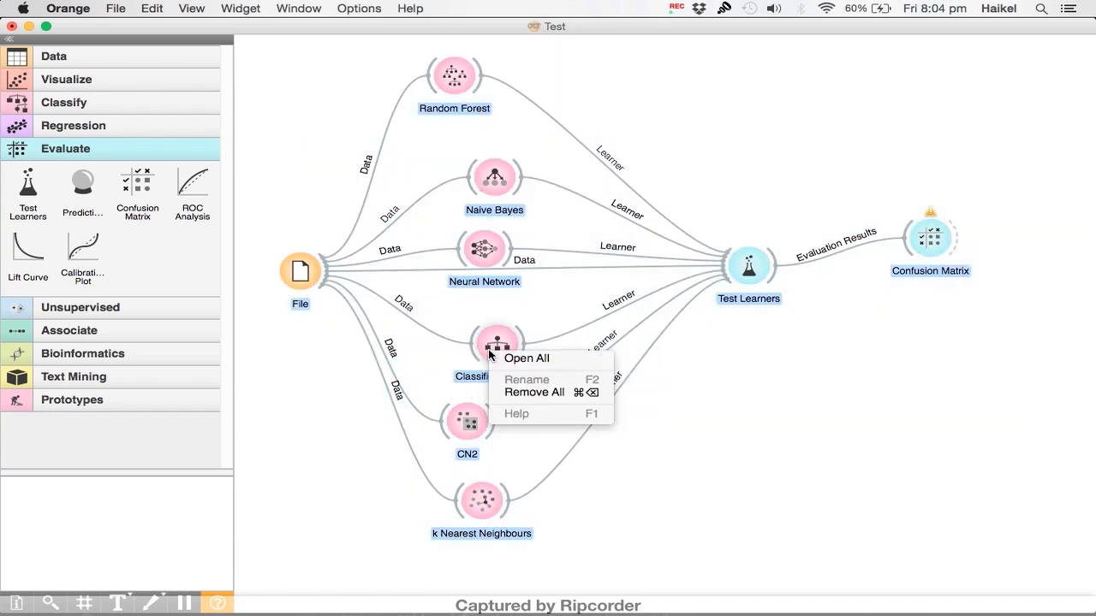
{"action": "left_click", "coordinate": [531, 393]}
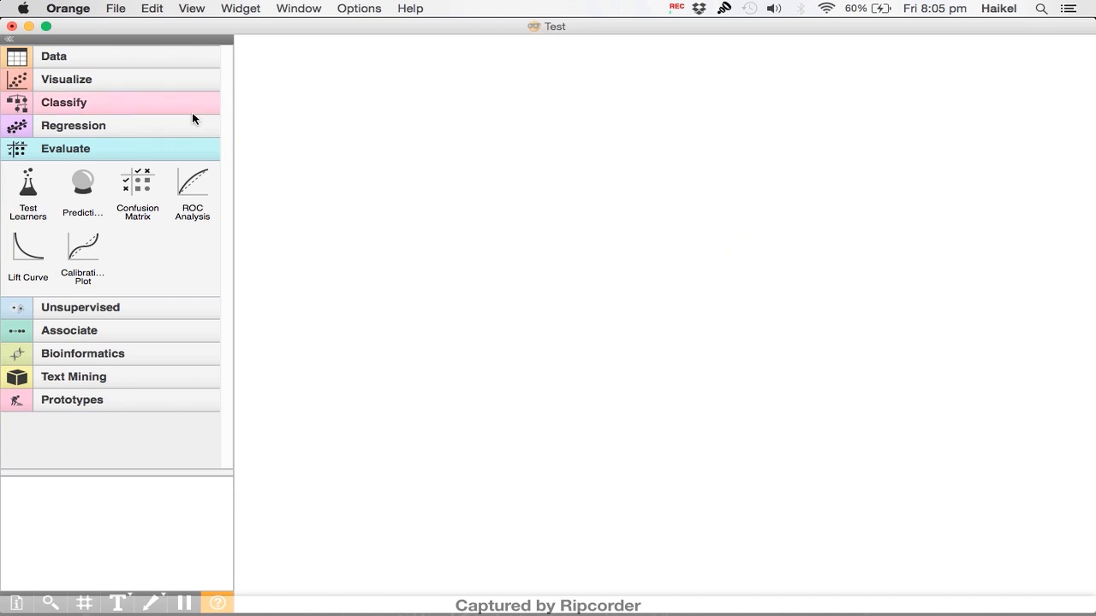
Add a File widget to the empty canvas, reload zoo.tab in it and close its settings.
{"action": "left_click", "coordinate": [131, 56]}
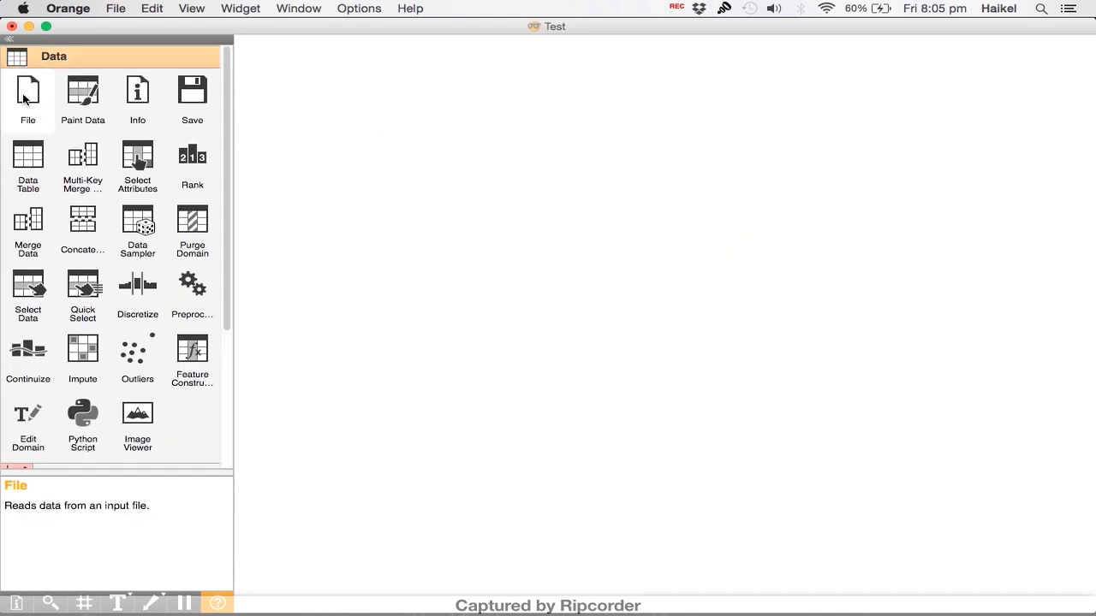
{"action": "left_click_drag", "start_coordinate": [24, 107], "coordinate": [330, 247]}
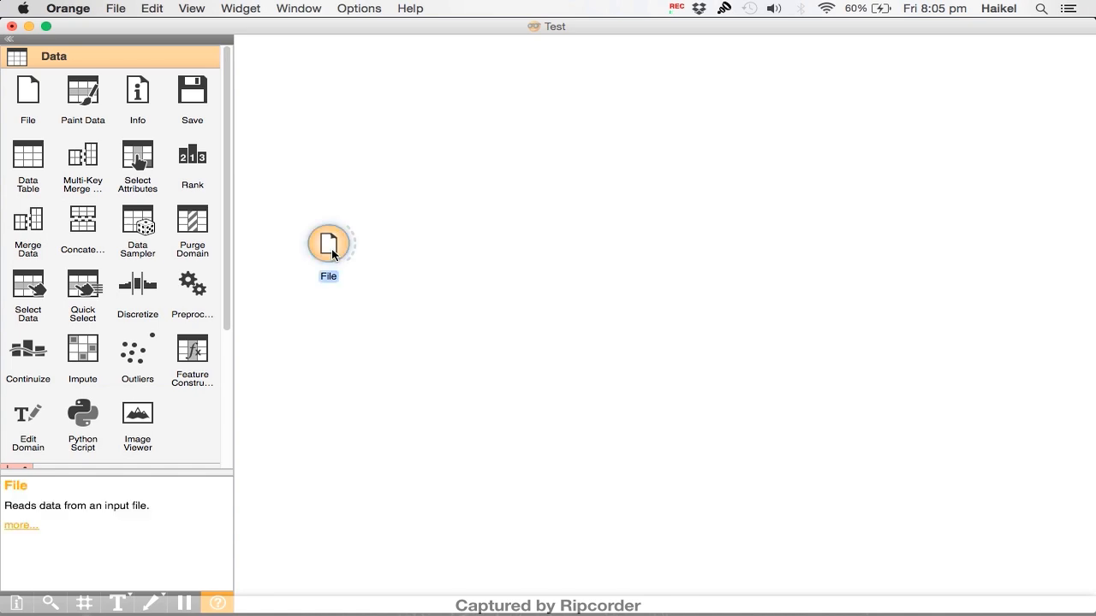
{"action": "double_click", "coordinate": [332, 248]}
{"action": "left_click", "coordinate": [669, 243]}
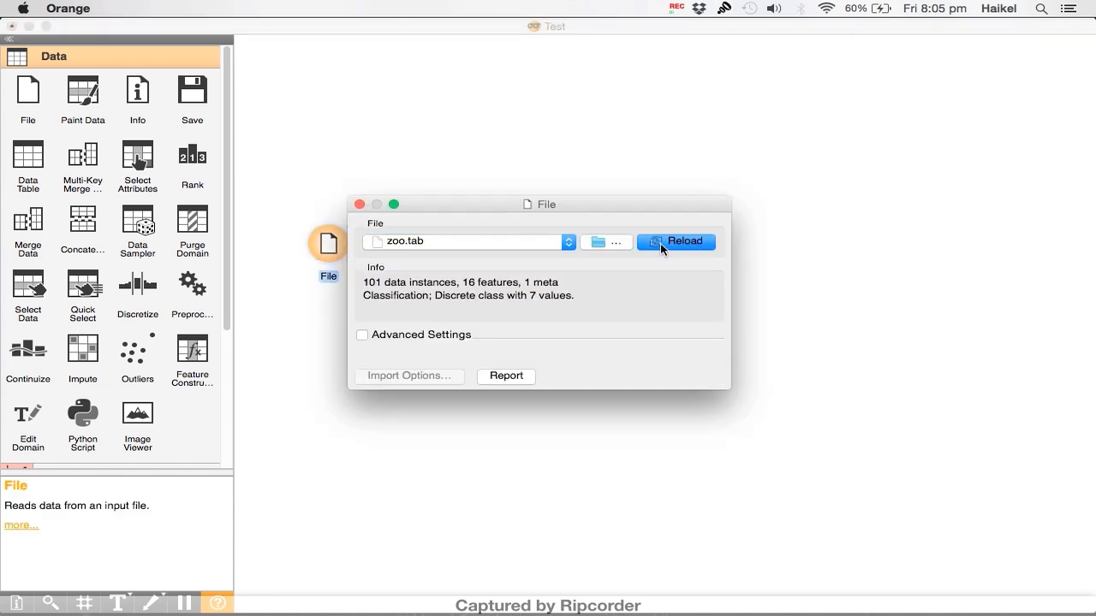
{"action": "left_click", "coordinate": [360, 205]}
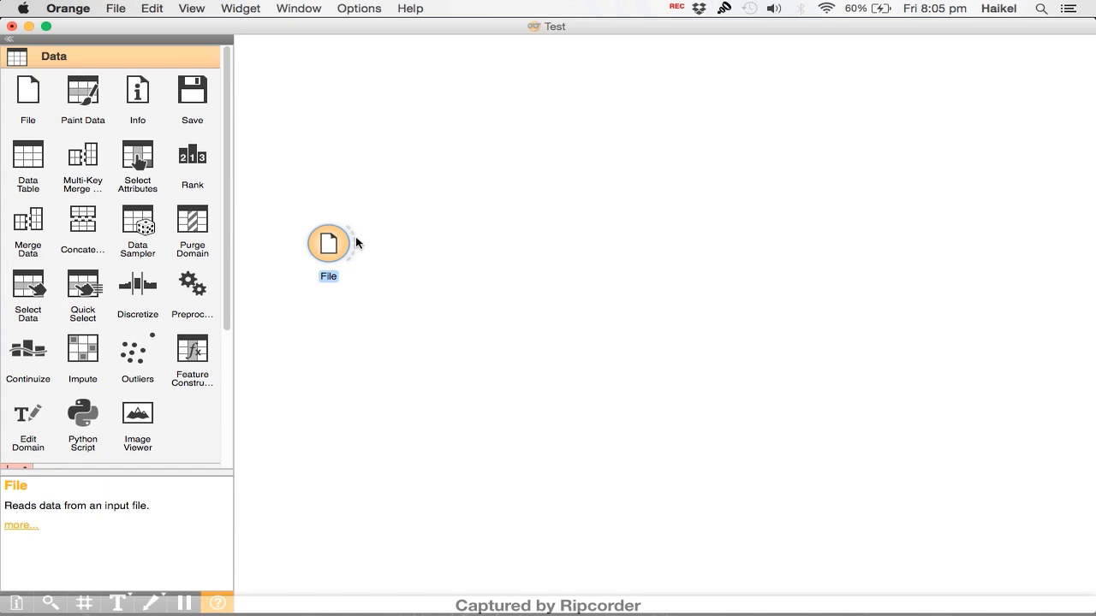
Add a Data Sampler widget linked to the File data output and review its random sampling settings without changing them.
{"action": "left_click_drag", "start_coordinate": [355, 236], "coordinate": [465, 249]}
{"action": "type", "text": "data "}
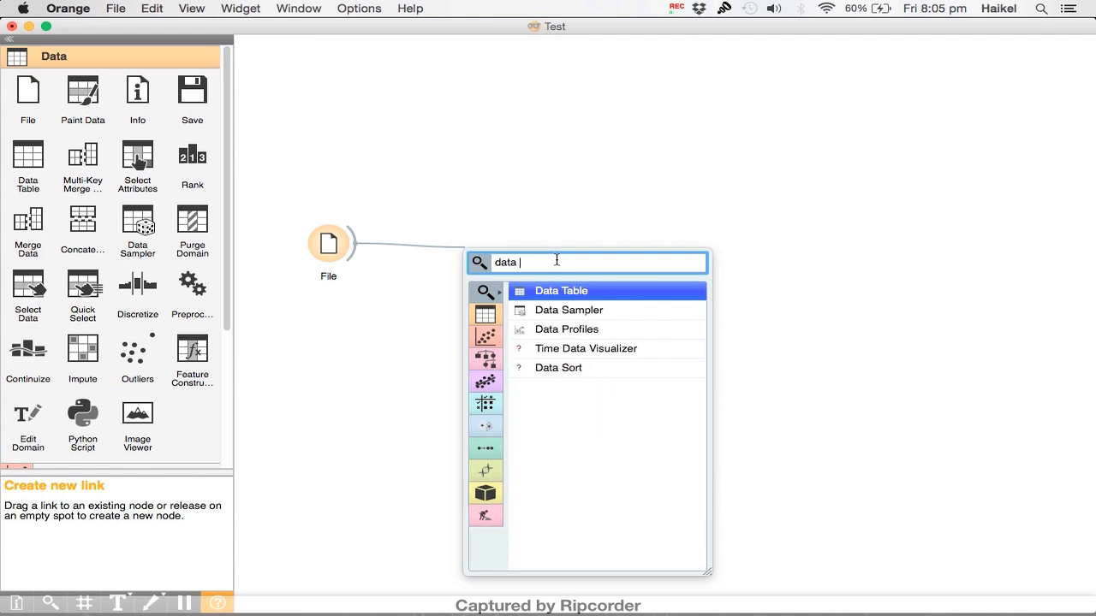
{"action": "type", "text": "sa"}
{"action": "left_click", "coordinate": [579, 294]}
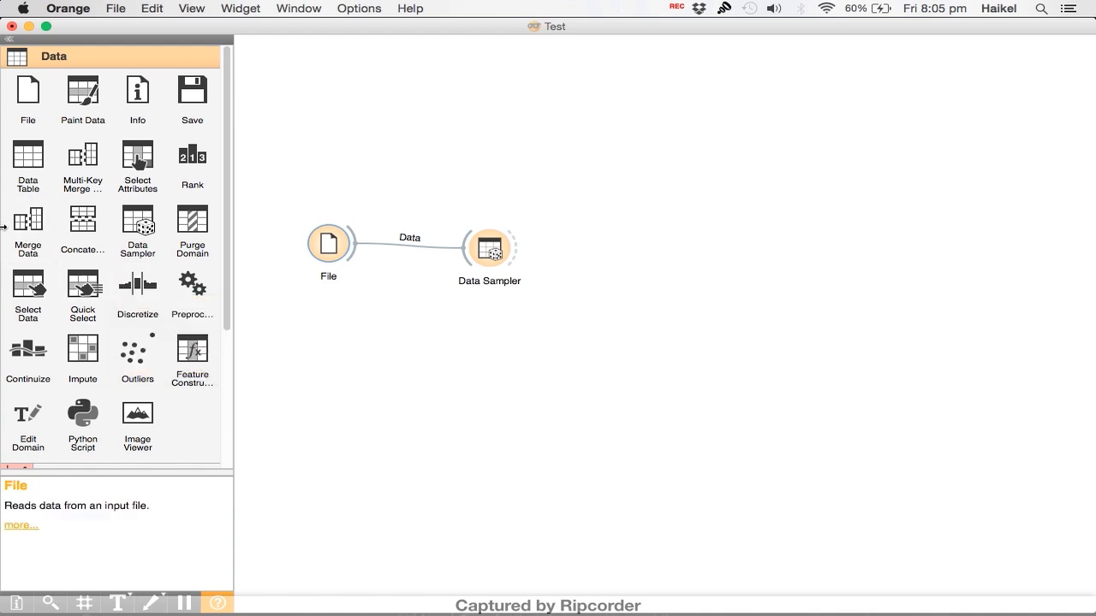
{"action": "double_click", "coordinate": [488, 250]}
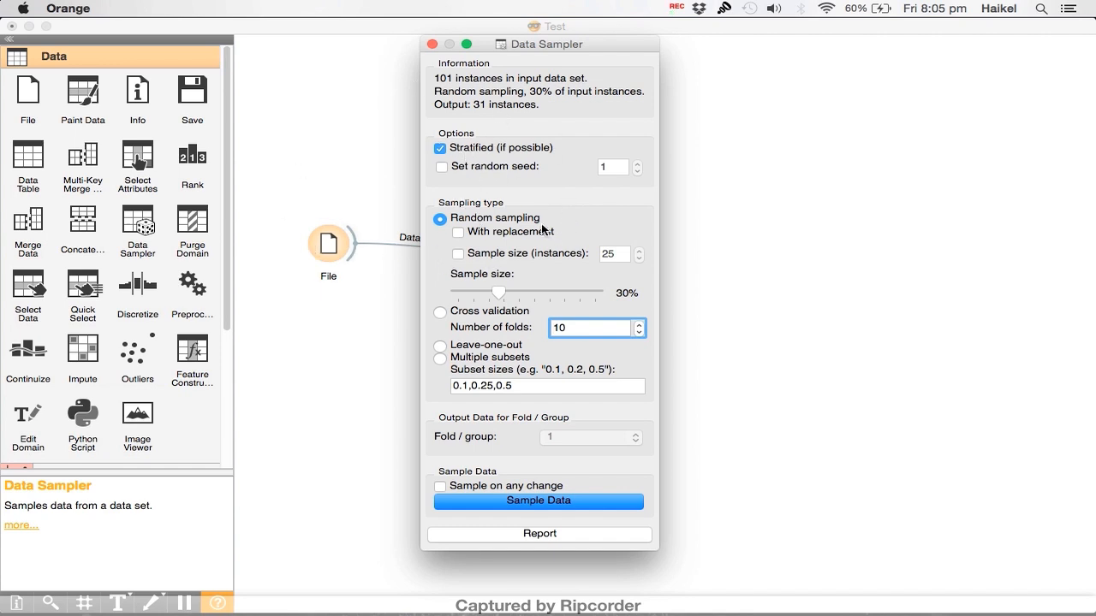
{"action": "left_click", "coordinate": [432, 44]}
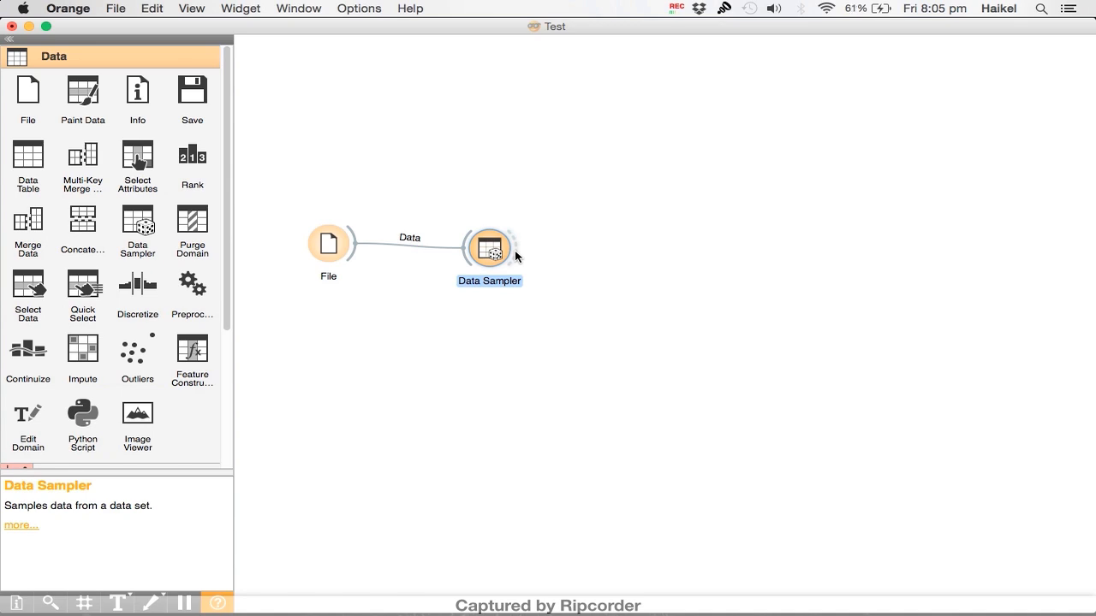
Add a Naive Bayes widget above the Data Sampler's output side, linking Data Sample to its Data input.
{"action": "left_click_drag", "start_coordinate": [516, 251], "coordinate": [579, 189]}
{"action": "type", "text": "naive"}
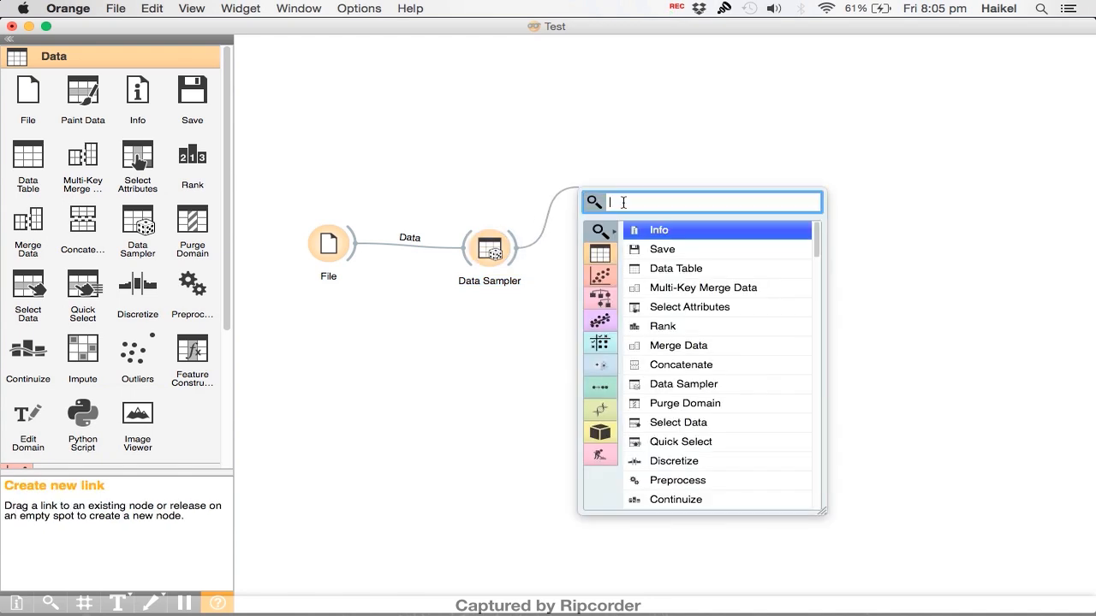
{"action": "left_click", "coordinate": [663, 233]}
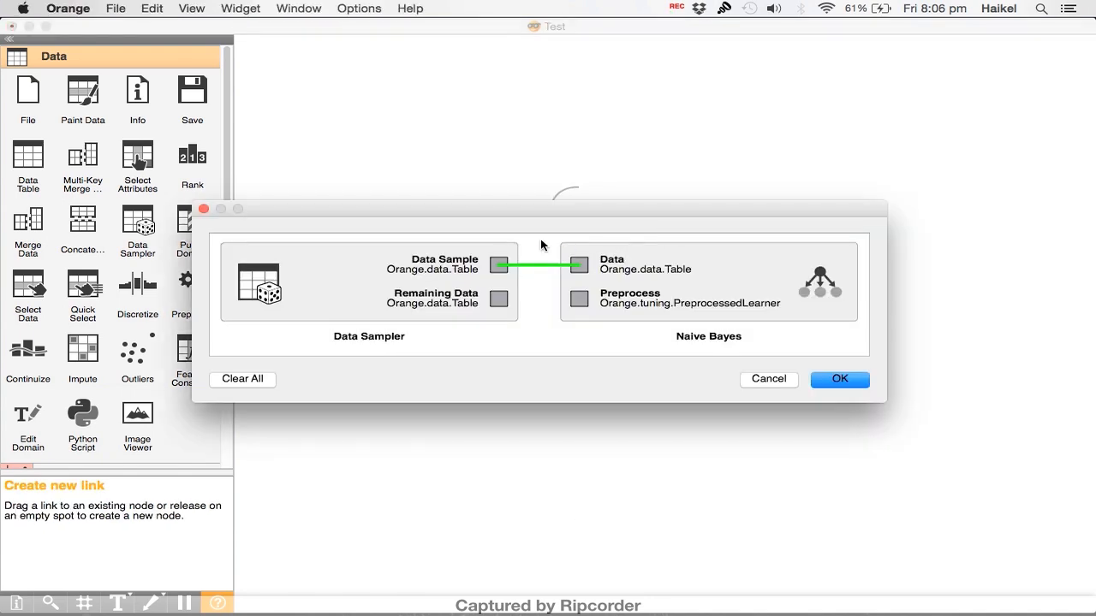
{"action": "left_click", "coordinate": [839, 380]}
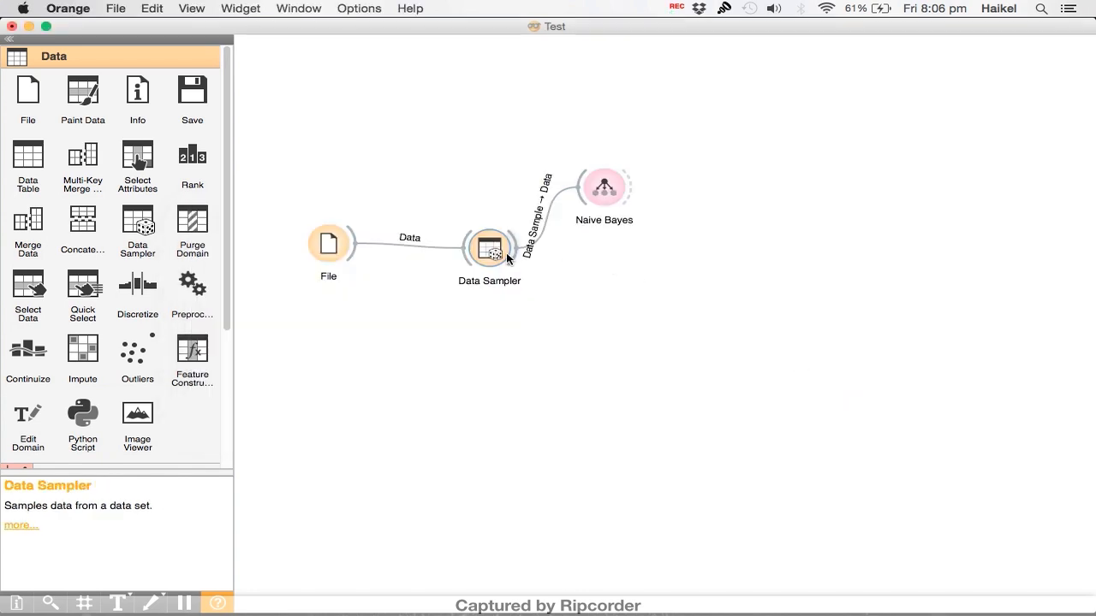
Add a Classification Tree widget below the Data Sampler's output side, linking Data Sample to its Data input.
{"action": "left_click_drag", "start_coordinate": [513, 251], "coordinate": [600, 328]}
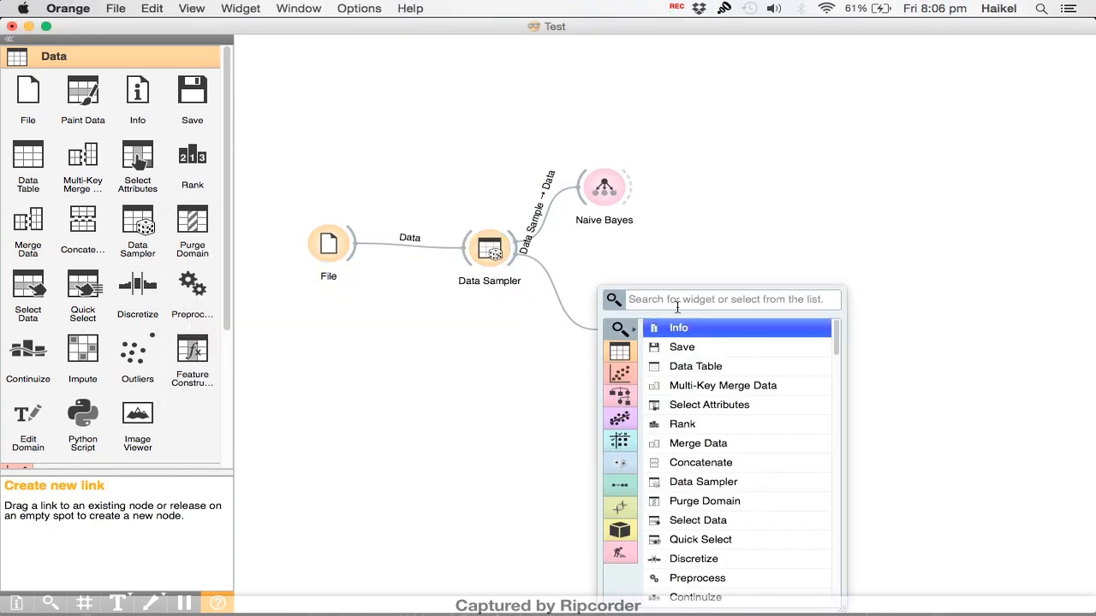
{"action": "type", "text": "classif"}
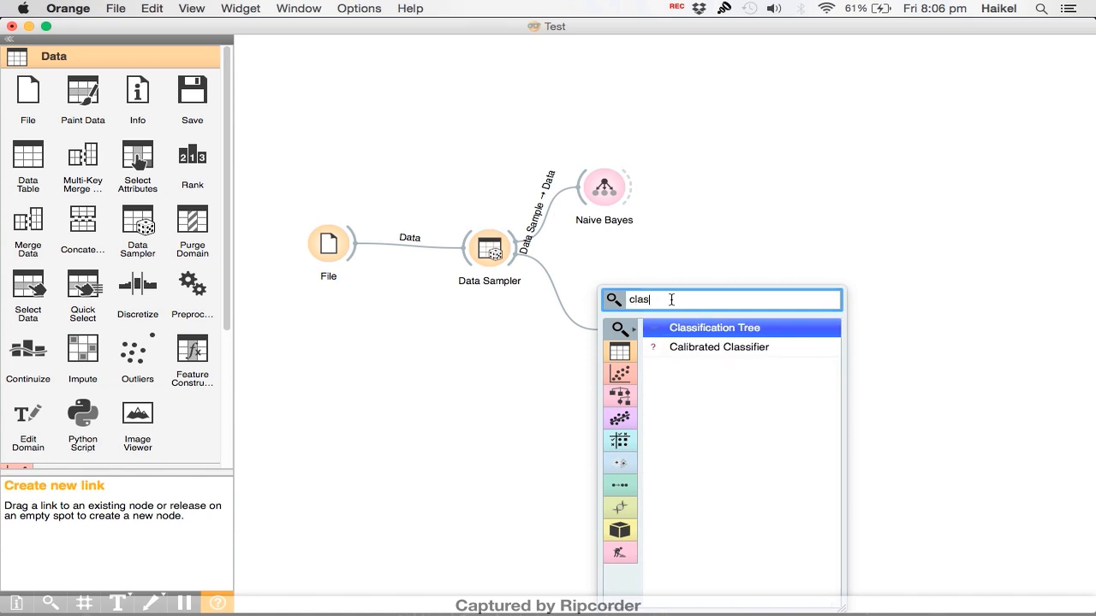
{"action": "left_click", "coordinate": [688, 329]}
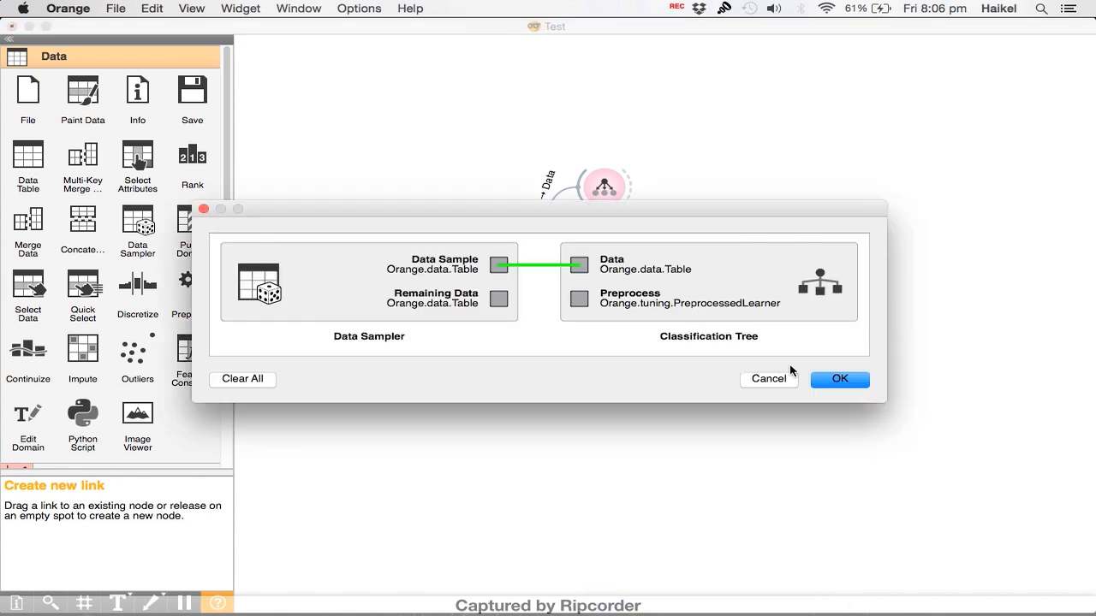
{"action": "left_click", "coordinate": [842, 384]}
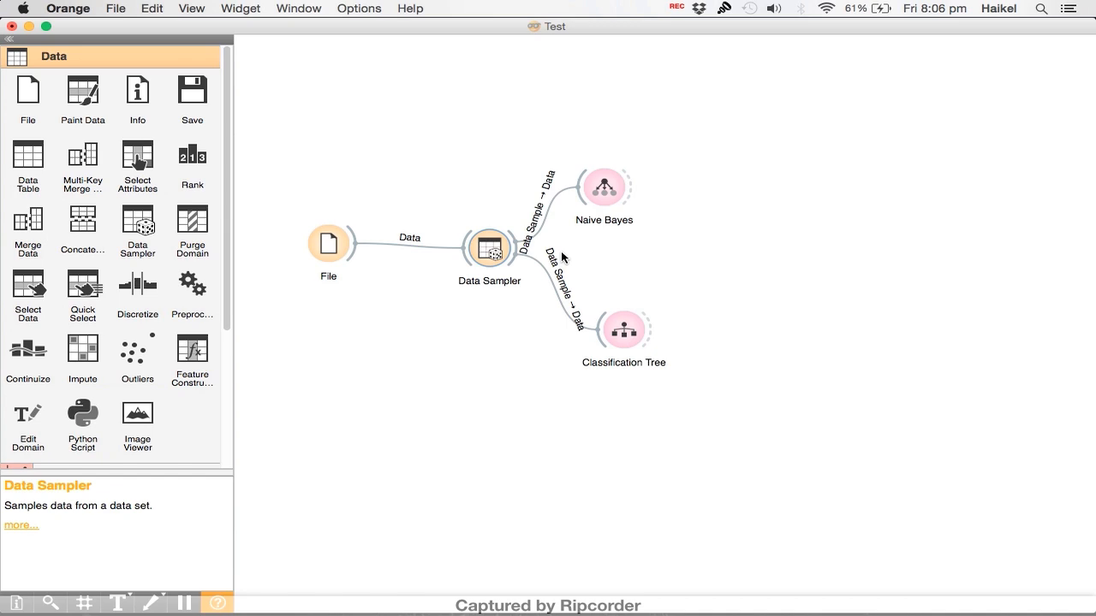
Add a Predictions widget beyond the two classifiers and link the Data Sampler's Remaining Data to its Data input instead of Data Sample.
{"action": "left_click", "coordinate": [491, 246]}
{"action": "left_click_drag", "start_coordinate": [514, 238], "coordinate": [761, 241]}
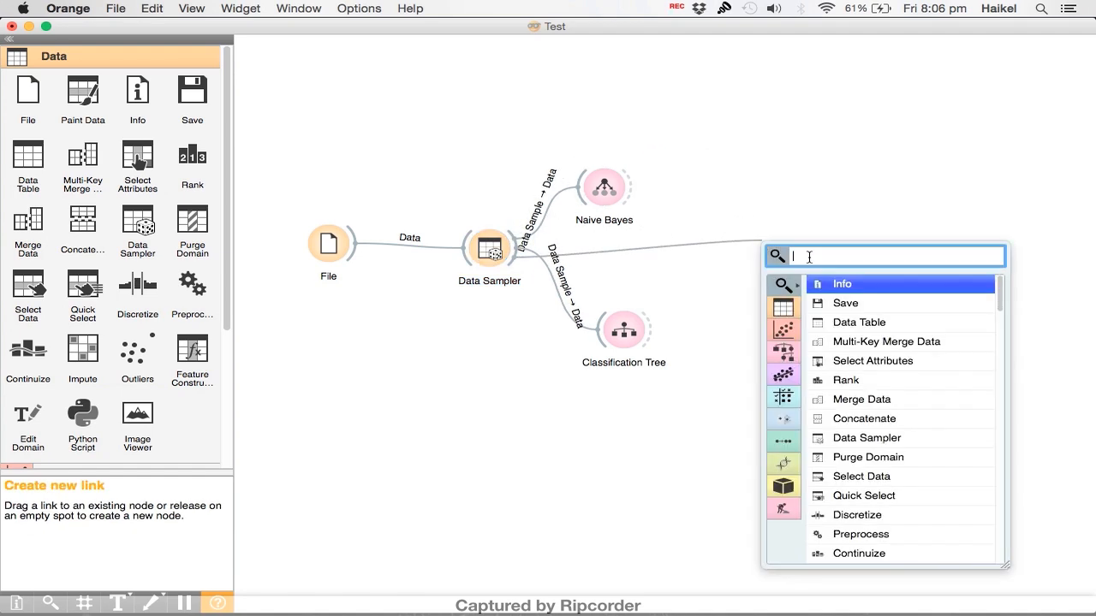
{"action": "type", "text": "prediction"}
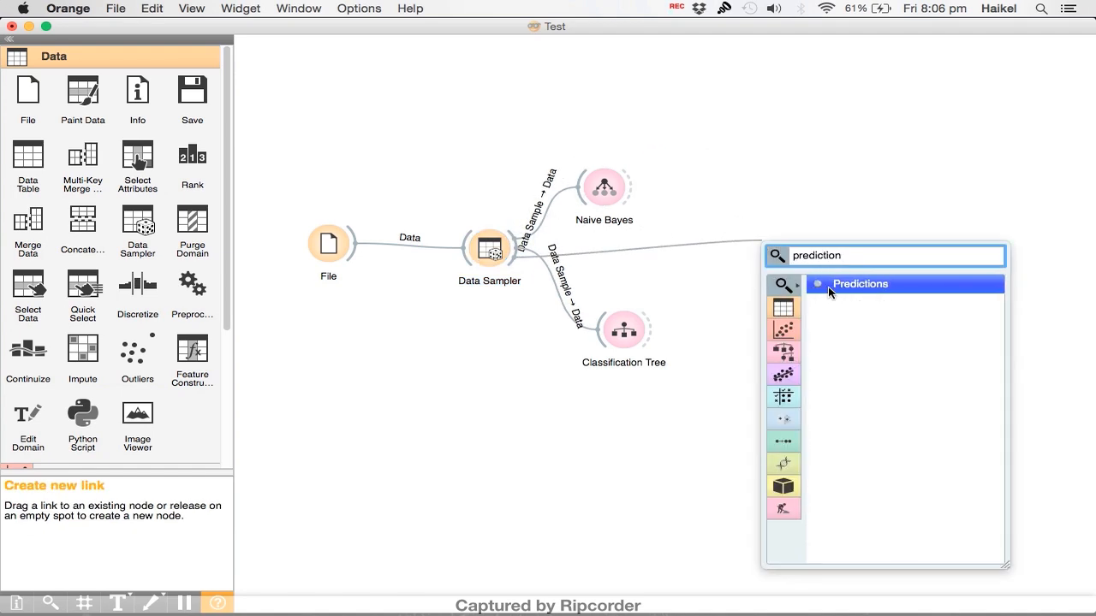
{"action": "left_click", "coordinate": [848, 291]}
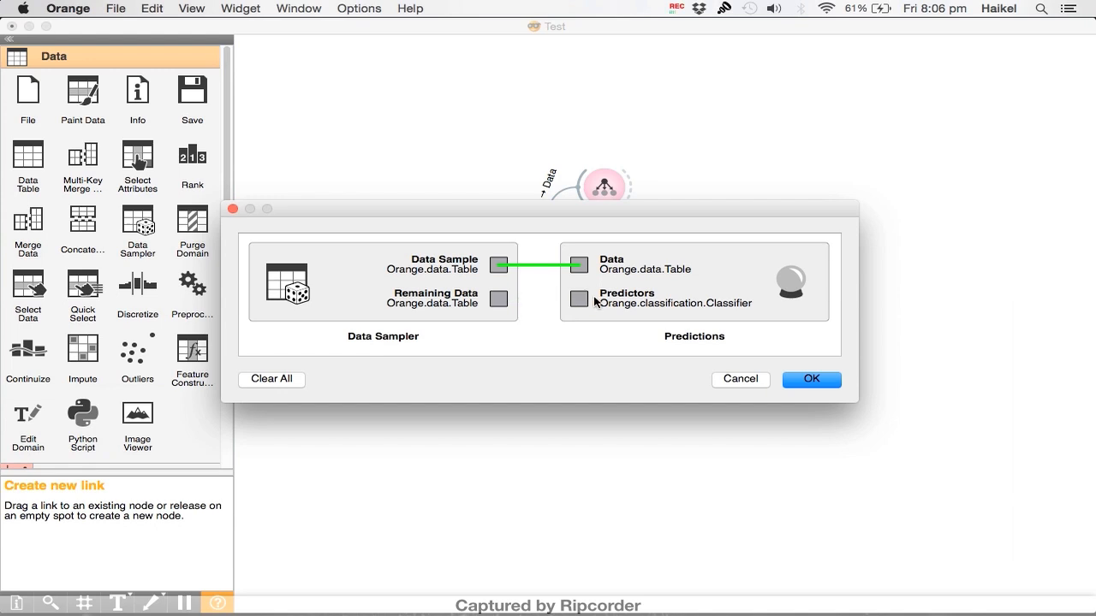
{"action": "left_click_drag", "start_coordinate": [478, 212], "coordinate": [488, 363]}
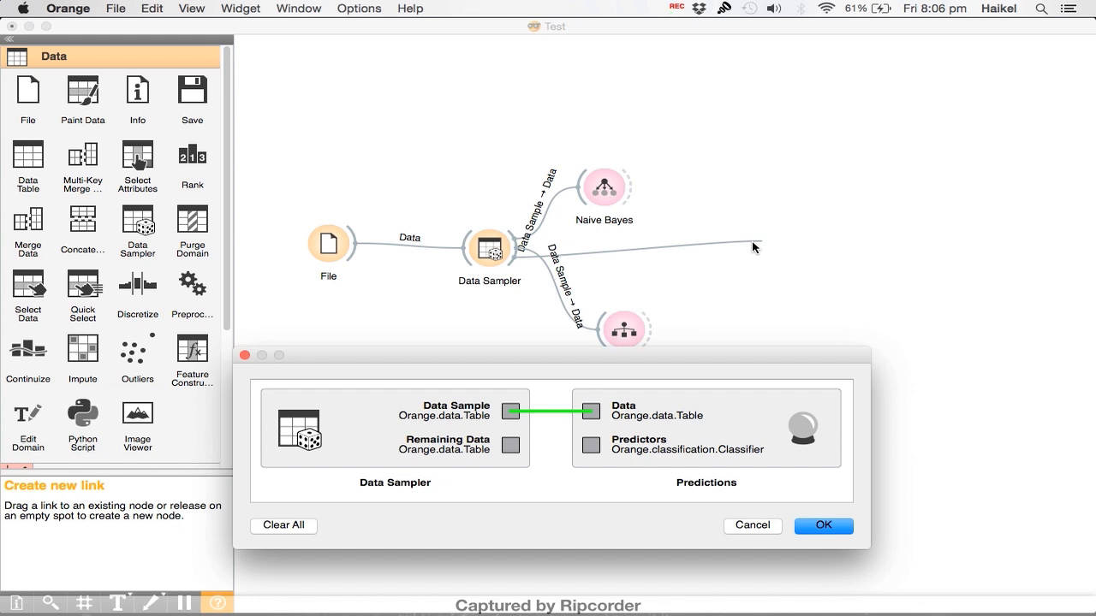
{"action": "left_click", "coordinate": [298, 525]}
{"action": "left_click_drag", "start_coordinate": [512, 445], "coordinate": [593, 413]}
{"action": "left_click", "coordinate": [284, 526]}
{"action": "left_click_drag", "start_coordinate": [511, 445], "coordinate": [592, 416]}
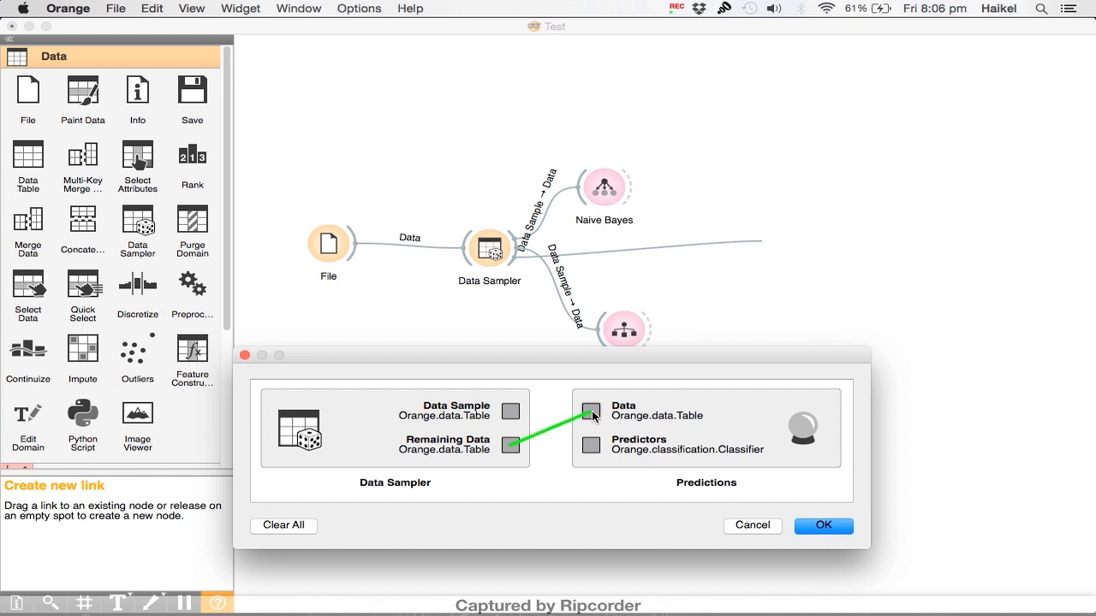
{"action": "left_click", "coordinate": [818, 525]}
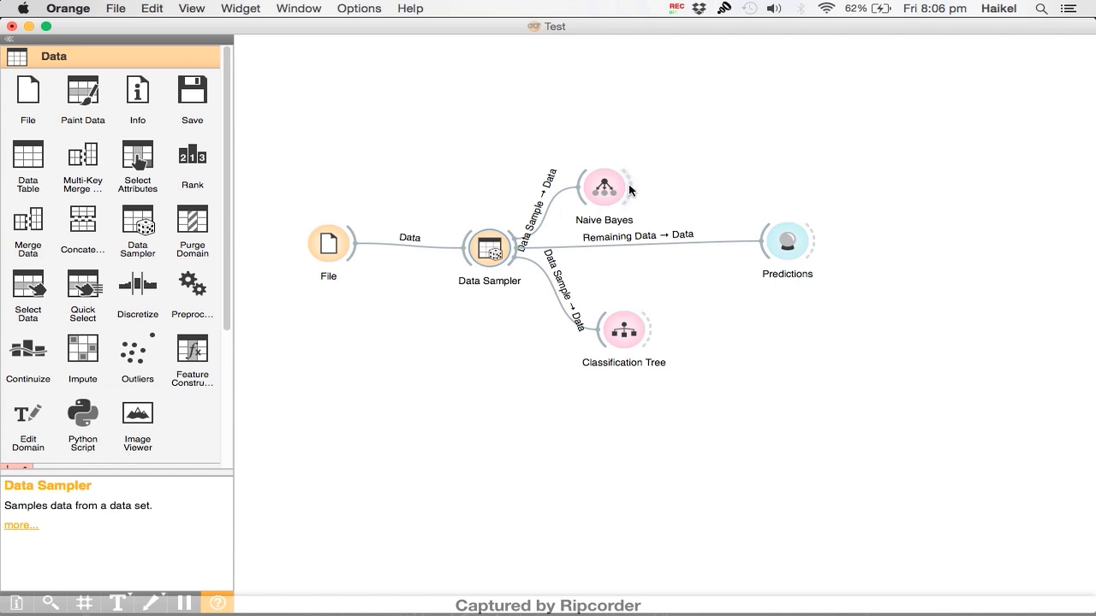
Add a Nomogram widget connected to the Naive Bayes output, above and beyond the classifier.
{"action": "left_click_drag", "start_coordinate": [628, 187], "coordinate": [704, 140]}
{"action": "type", "text": "nomogram"}
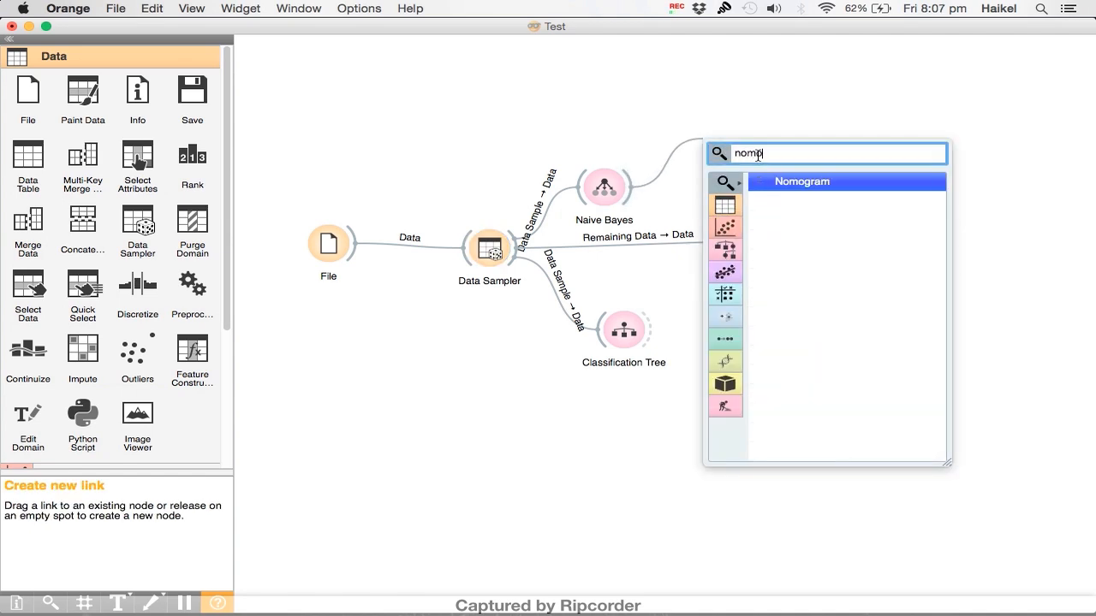
{"action": "left_click", "coordinate": [783, 184]}
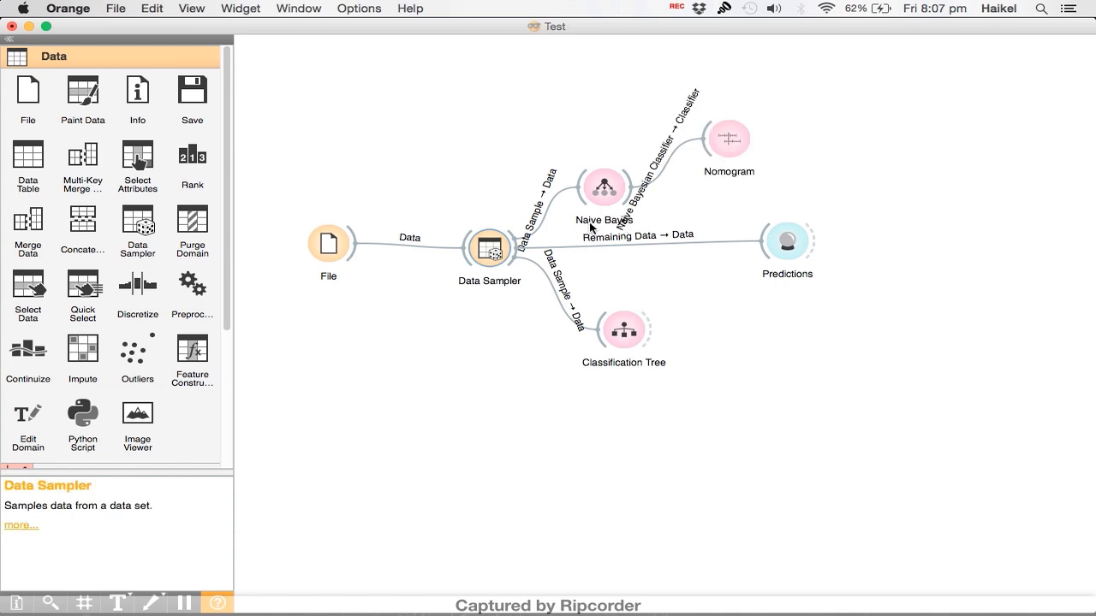
Open the Nomogram and set its target class to bird.
{"action": "double_click", "coordinate": [726, 144]}
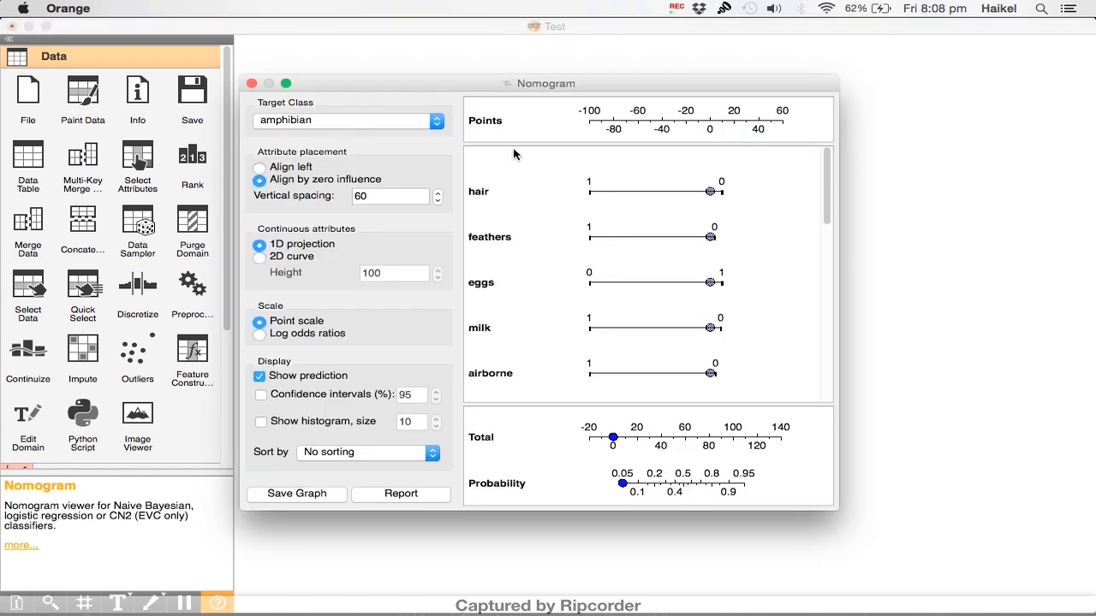
{"action": "left_click", "coordinate": [436, 126]}
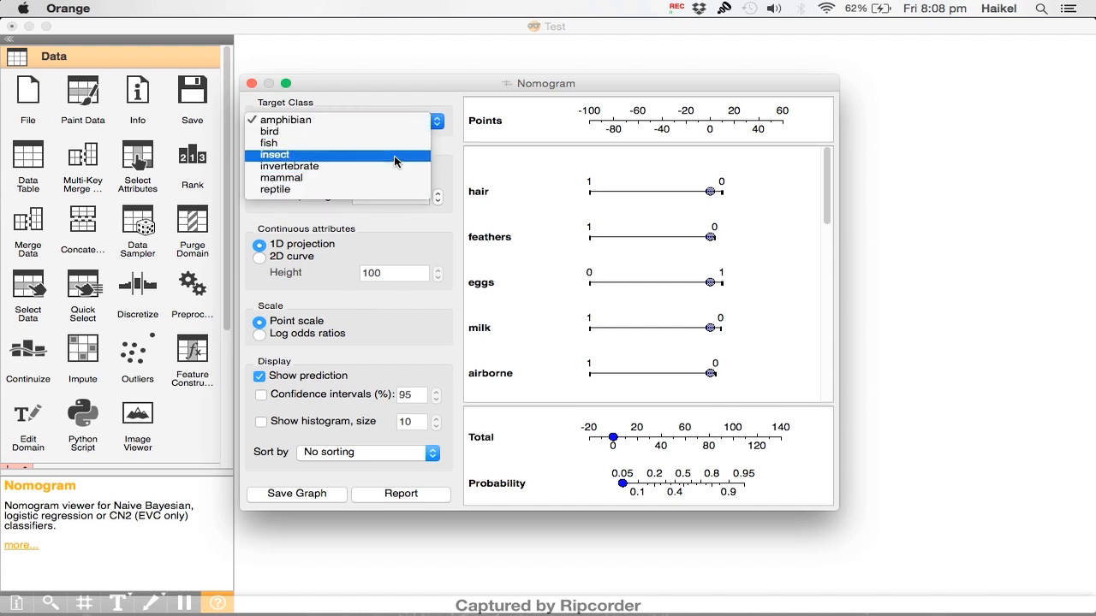
{"action": "left_click", "coordinate": [380, 130]}
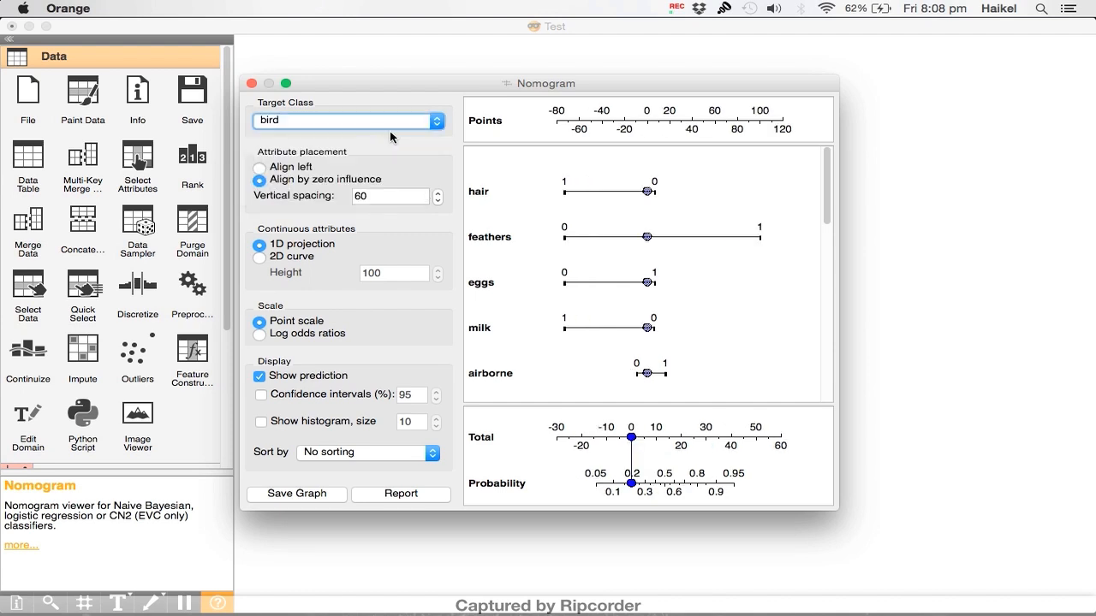
Set the hair, feathers and airborne markers to 1 in the bird nomogram and close it.
{"action": "left_click_drag", "start_coordinate": [649, 198], "coordinate": [559, 197]}
{"action": "left_click_drag", "start_coordinate": [646, 237], "coordinate": [759, 247]}
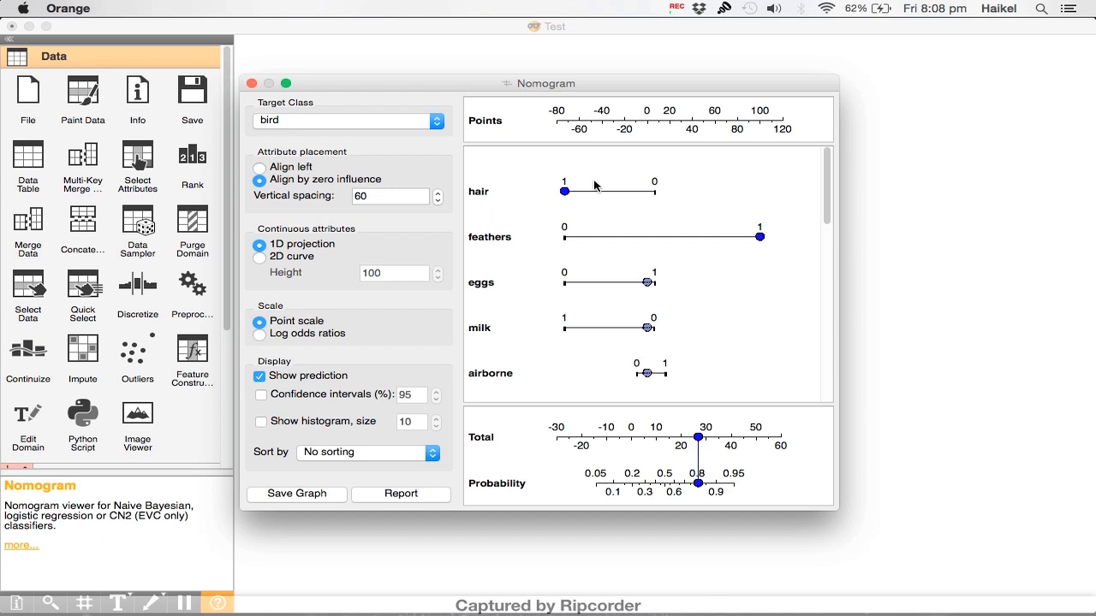
{"action": "mouse_move", "coordinate": [648, 288]}
{"action": "mouse_move", "coordinate": [647, 377]}
{"action": "left_click_drag", "start_coordinate": [650, 379], "coordinate": [666, 377]}
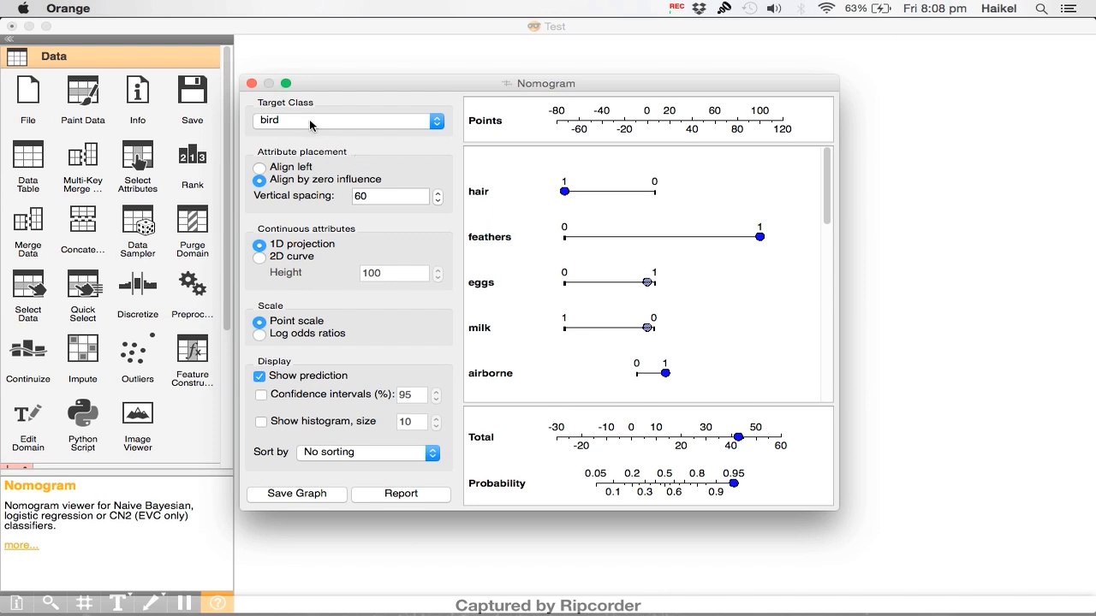
{"action": "left_click", "coordinate": [252, 84]}
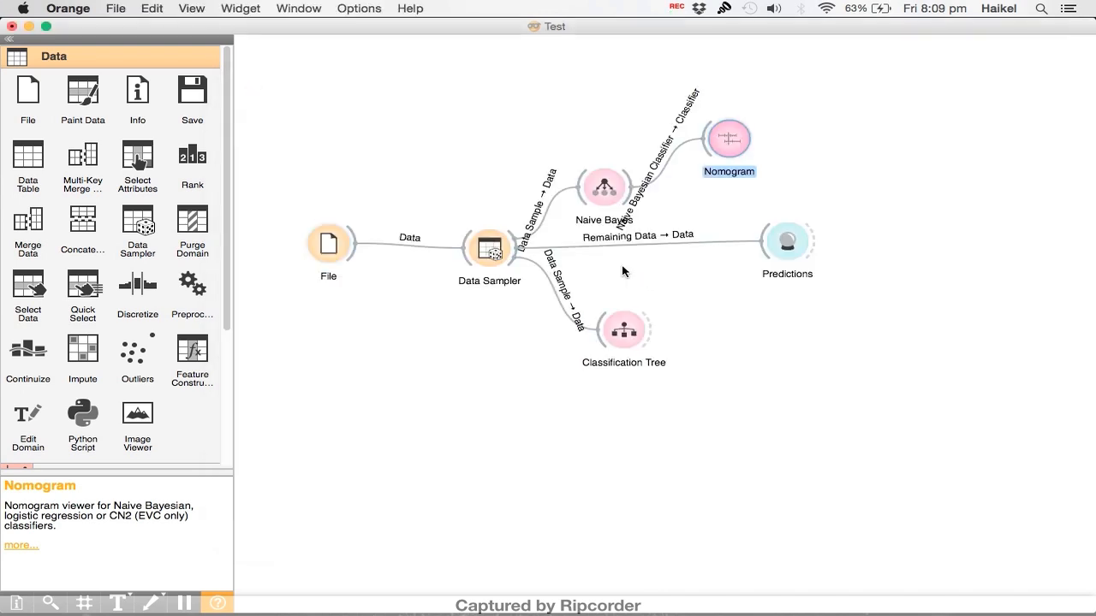
Check and close the Predictions table, and link both Naive Bayes and Classification Tree to the Predictions widget as predictors.
{"action": "double_click", "coordinate": [787, 244]}
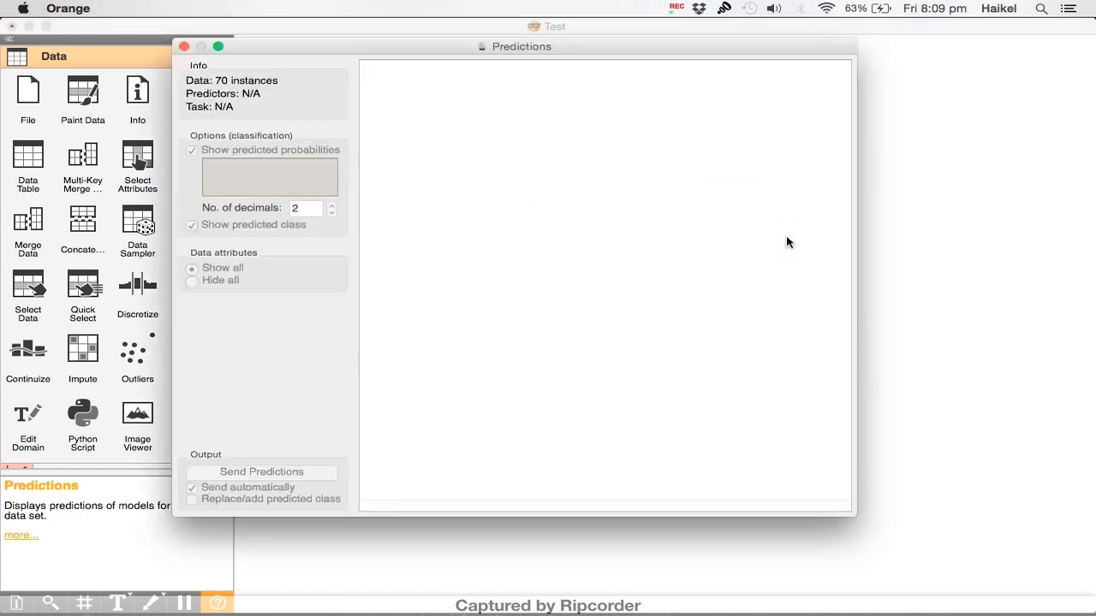
{"action": "left_click", "coordinate": [183, 46]}
{"action": "left_click", "coordinate": [677, 9]}
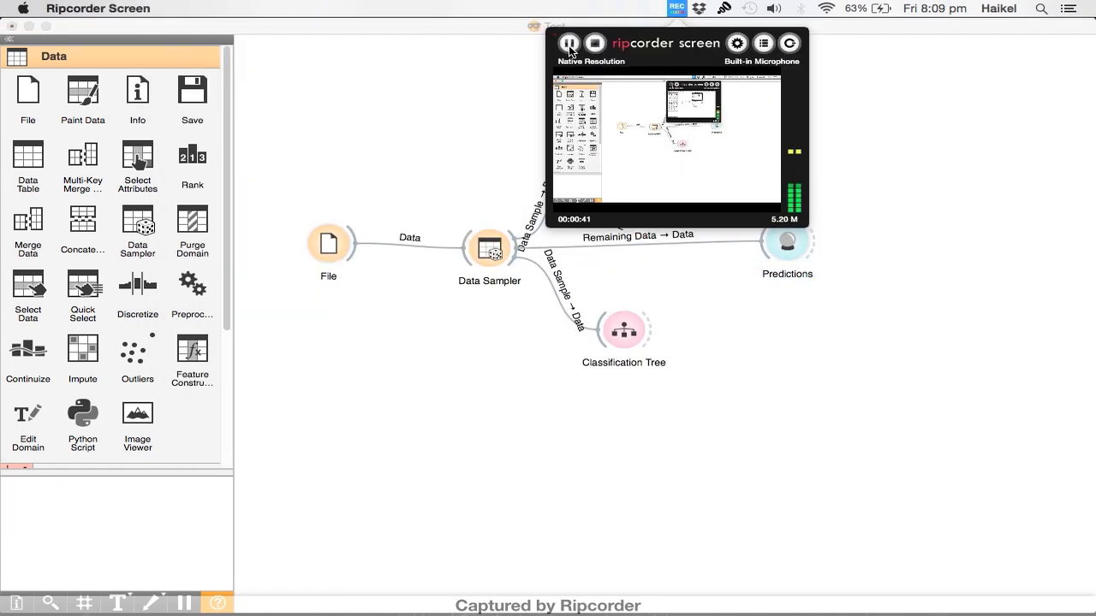
{"action": "left_click", "coordinate": [679, 9]}
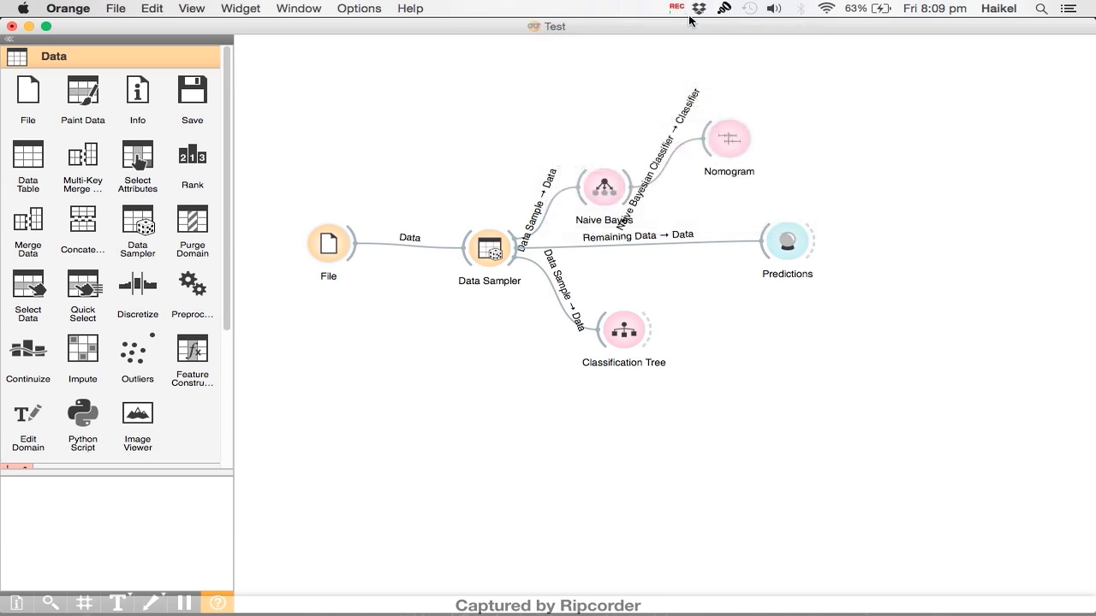
{"action": "left_click_drag", "start_coordinate": [631, 189], "coordinate": [760, 242]}
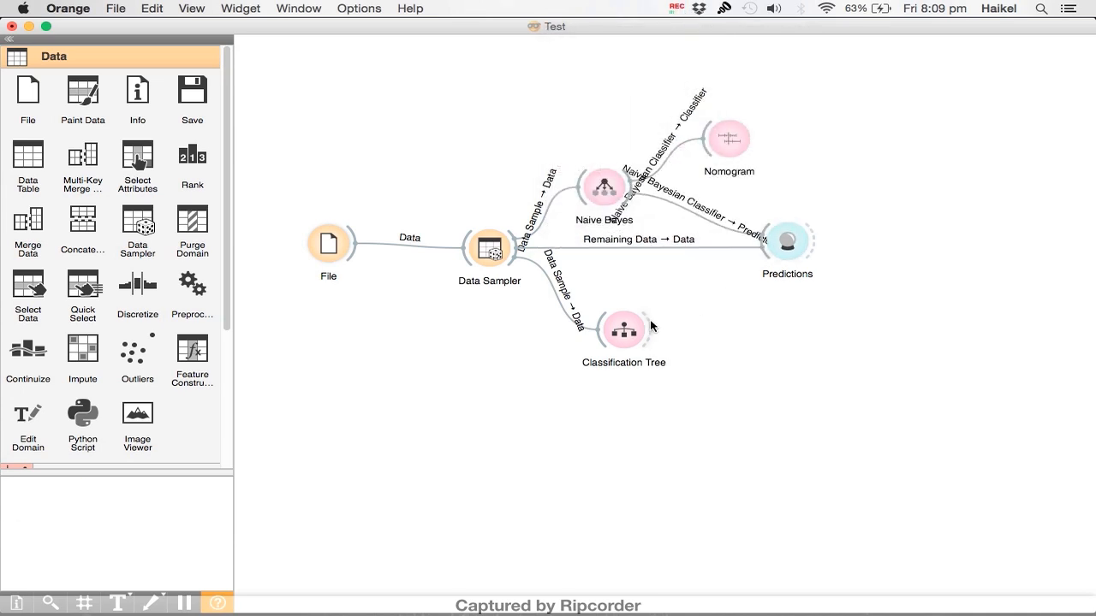
{"action": "left_click_drag", "start_coordinate": [652, 329], "coordinate": [767, 248]}
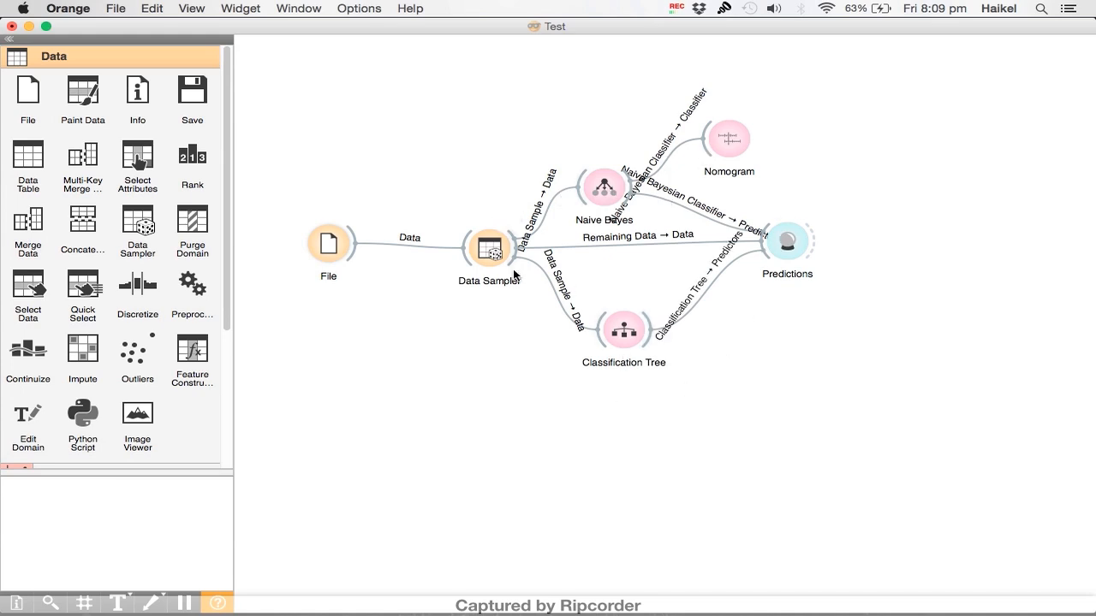
Open Predictions, widen its window and compare the animals' types and attribute columns with the Classification Tree and Naive Bayes predictions.
{"action": "left_click", "coordinate": [787, 231]}
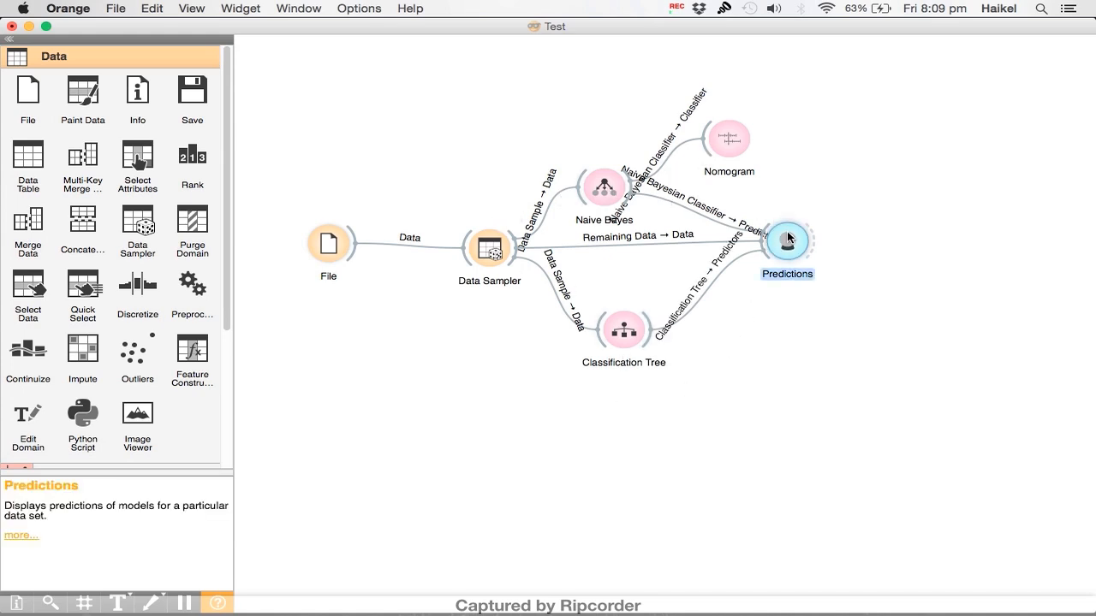
{"action": "double_click", "coordinate": [787, 233]}
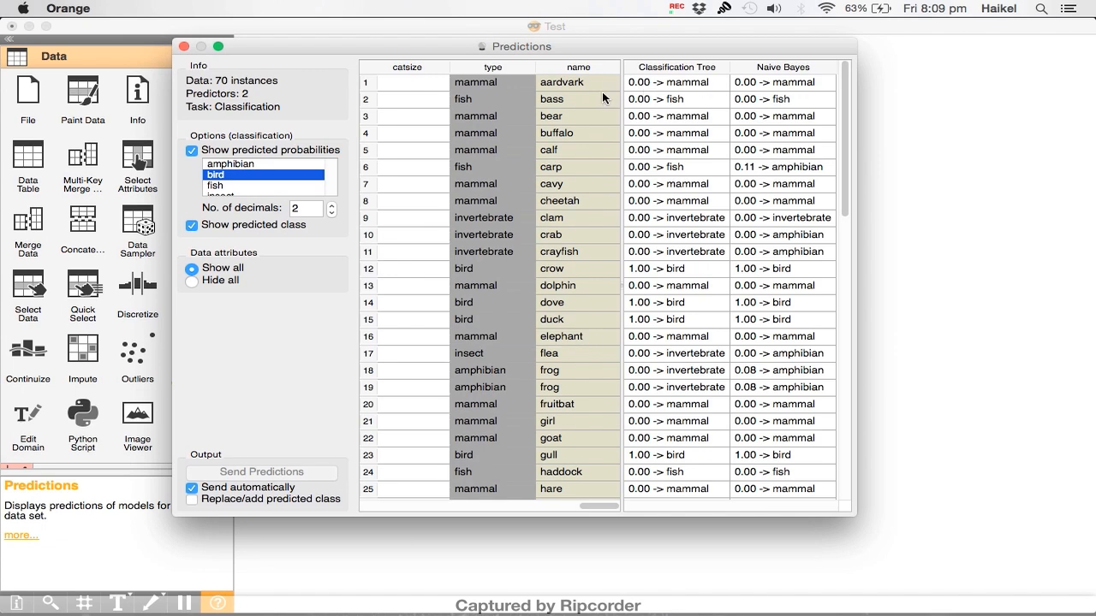
{"action": "left_click_drag", "start_coordinate": [856, 134], "coordinate": [1041, 137]}
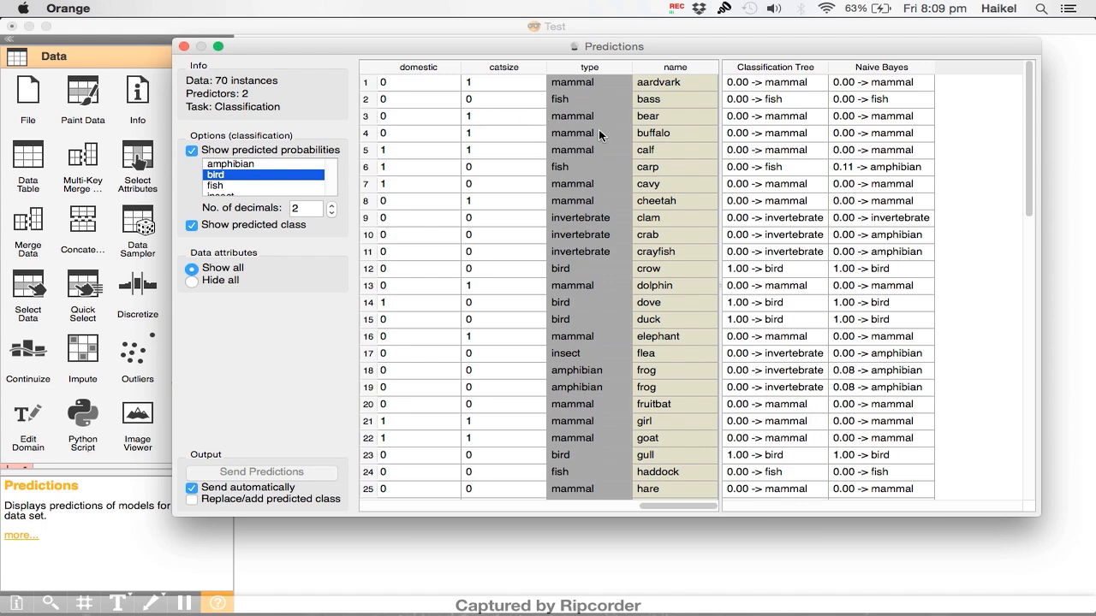
{"action": "left_click", "coordinate": [665, 118]}
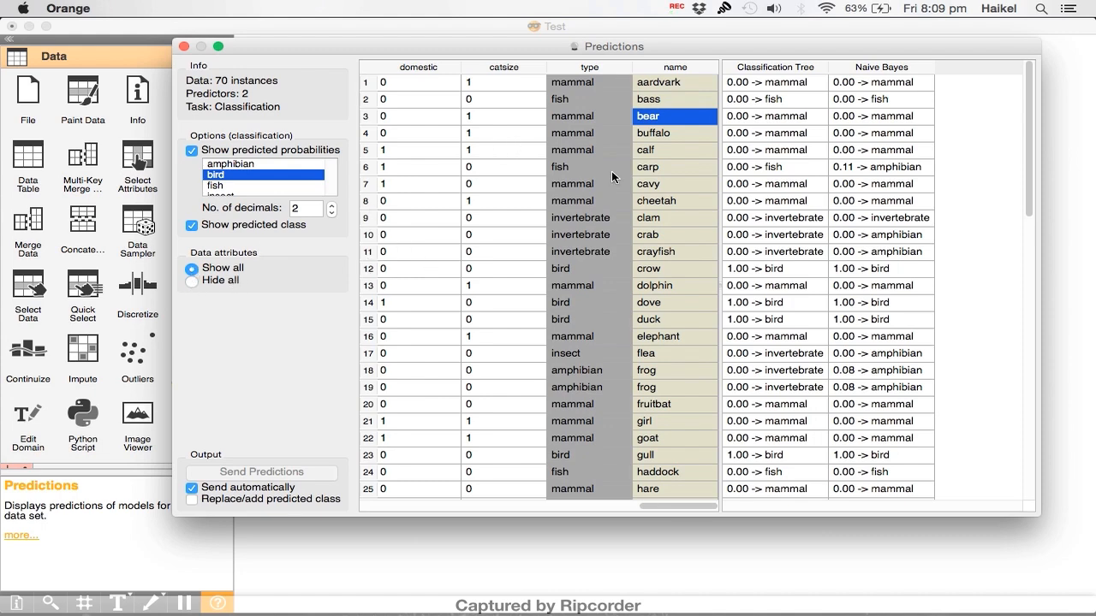
{"action": "left_click_drag", "start_coordinate": [690, 511], "coordinate": [373, 513]}
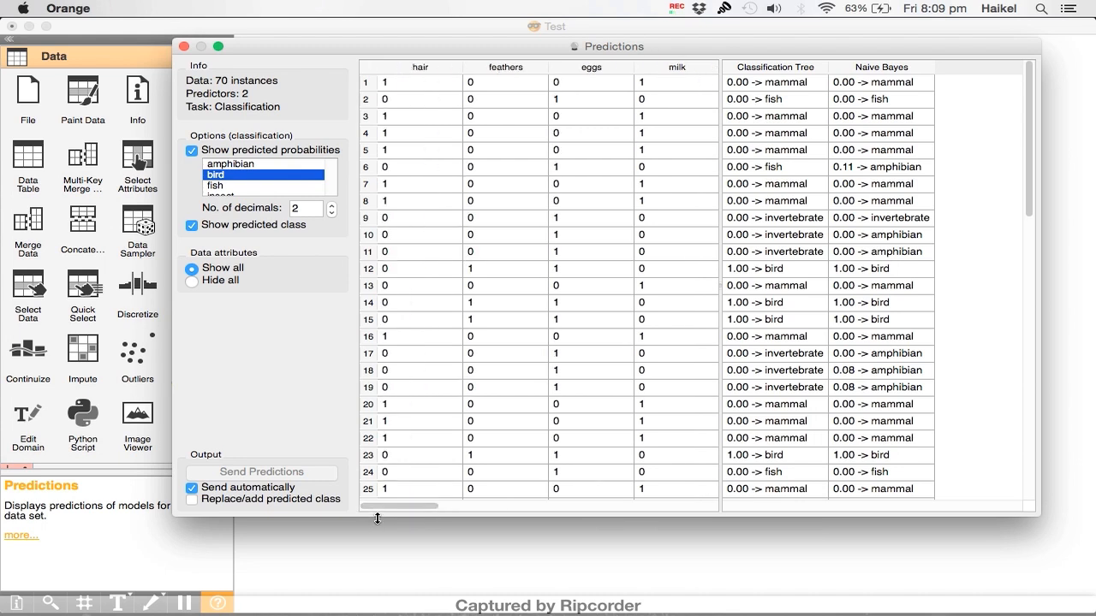
{"action": "left_click", "coordinate": [516, 82]}
{"action": "left_click_drag", "start_coordinate": [548, 68], "coordinate": [587, 171]}
{"action": "left_click_drag", "start_coordinate": [423, 504], "coordinate": [723, 505]}
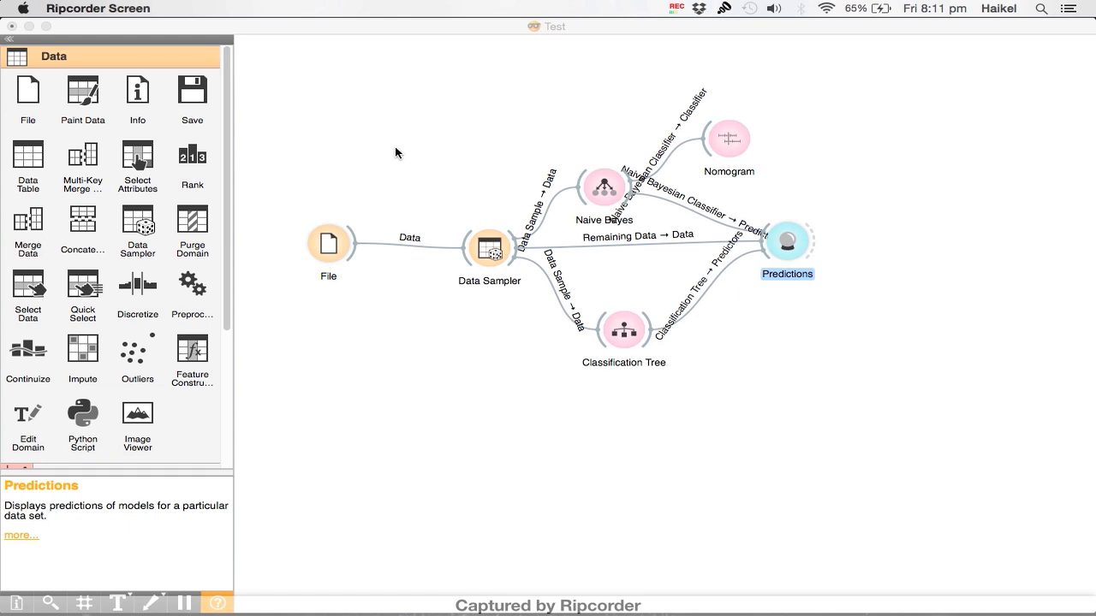
Add a Distributions widget from the Visualize category, place it below Data Sampler's input link and link File's data to it.
{"action": "left_click", "coordinate": [63, 52]}
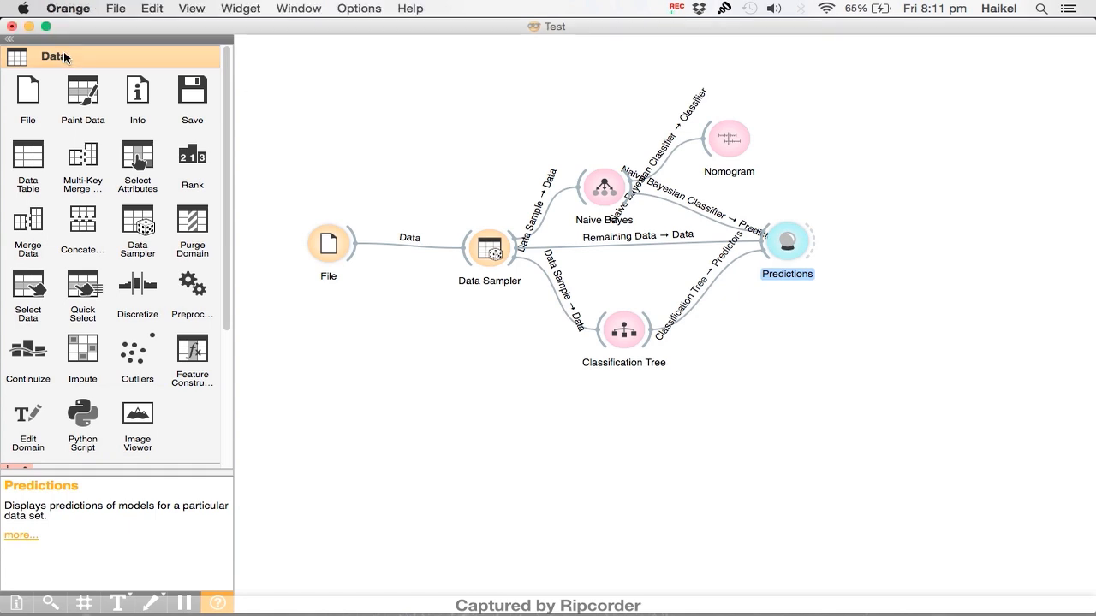
{"action": "scroll", "coordinate": [73, 165], "scroll_direction": "down", "scroll_amount": 5}
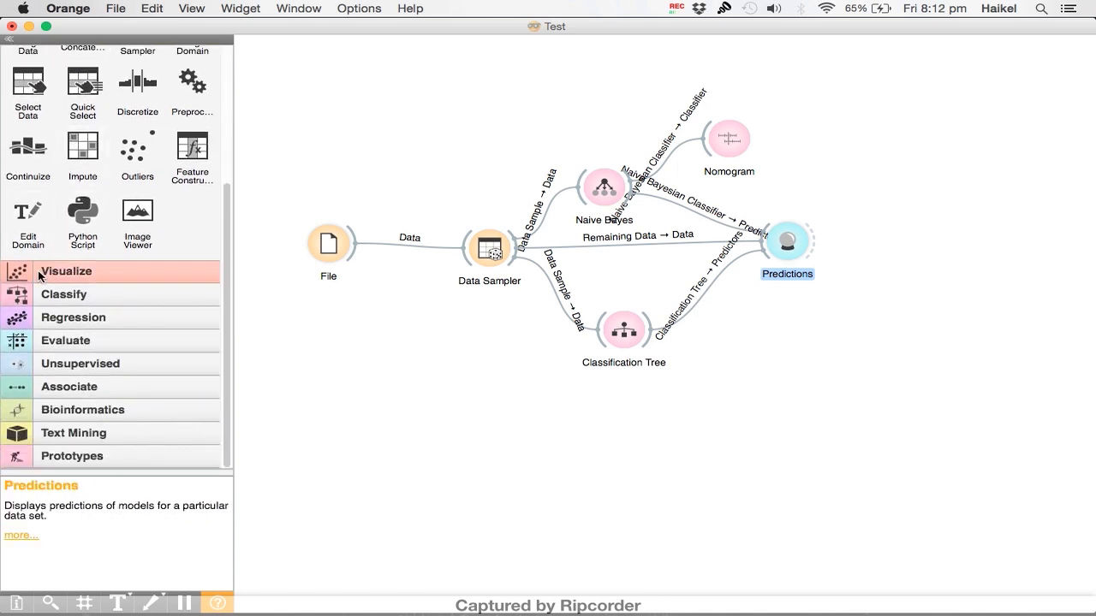
{"action": "left_click", "coordinate": [39, 272]}
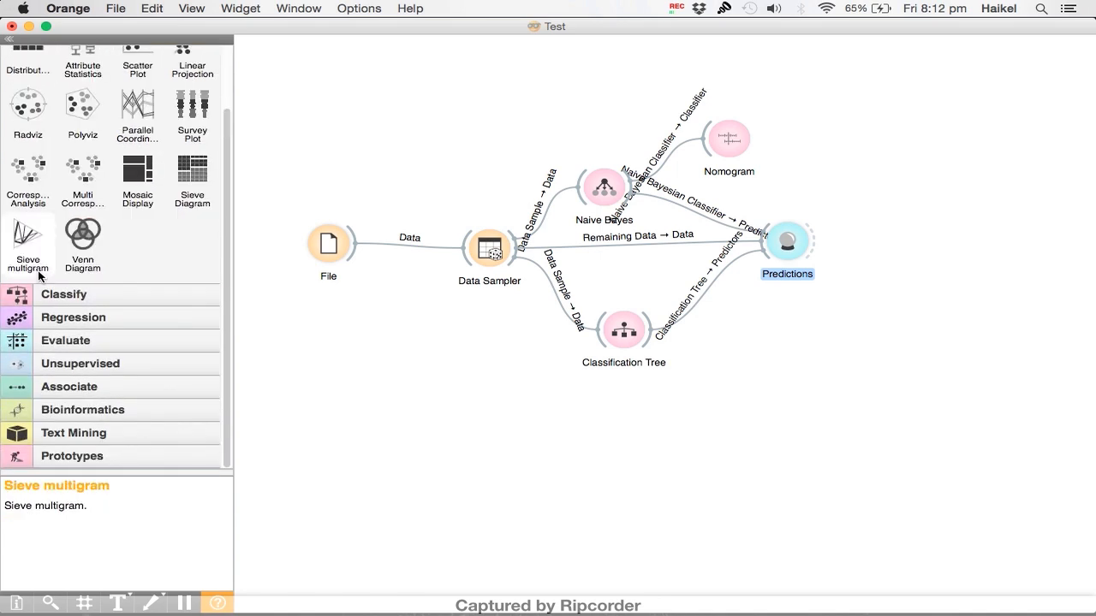
{"action": "scroll", "coordinate": [38, 272], "scroll_direction": "up", "scroll_amount": 2}
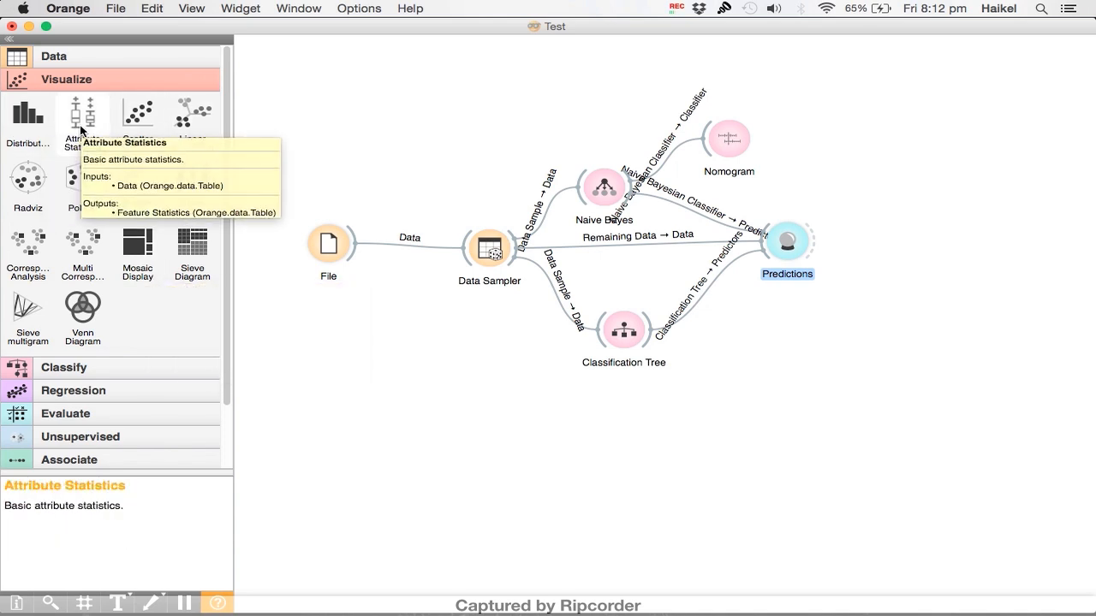
{"action": "left_click", "coordinate": [31, 123]}
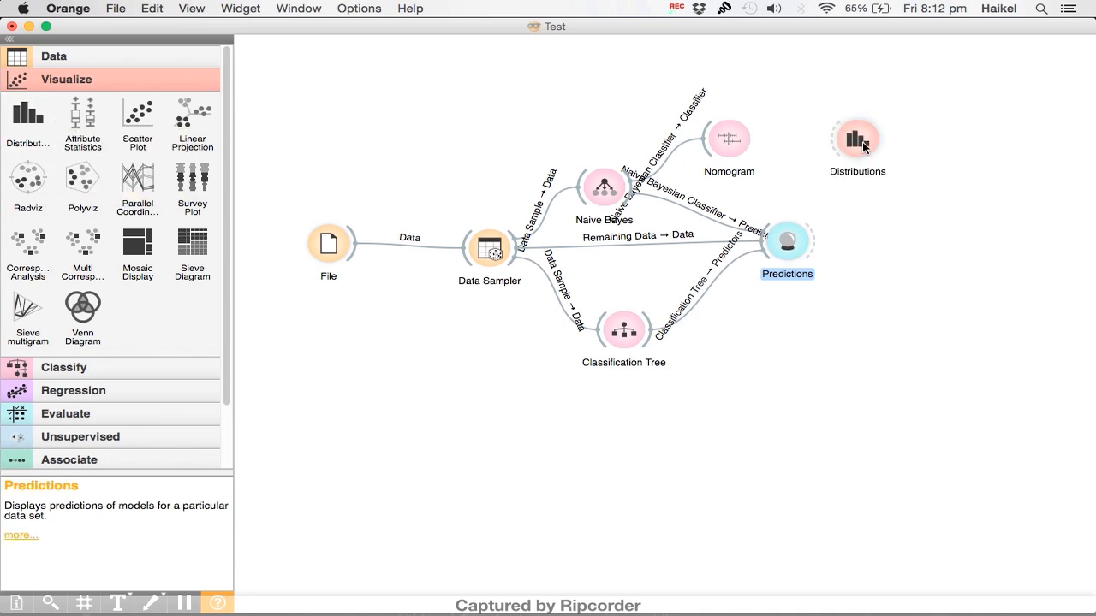
{"action": "left_click_drag", "start_coordinate": [863, 147], "coordinate": [417, 345]}
{"action": "left_click_drag", "start_coordinate": [355, 250], "coordinate": [385, 330]}
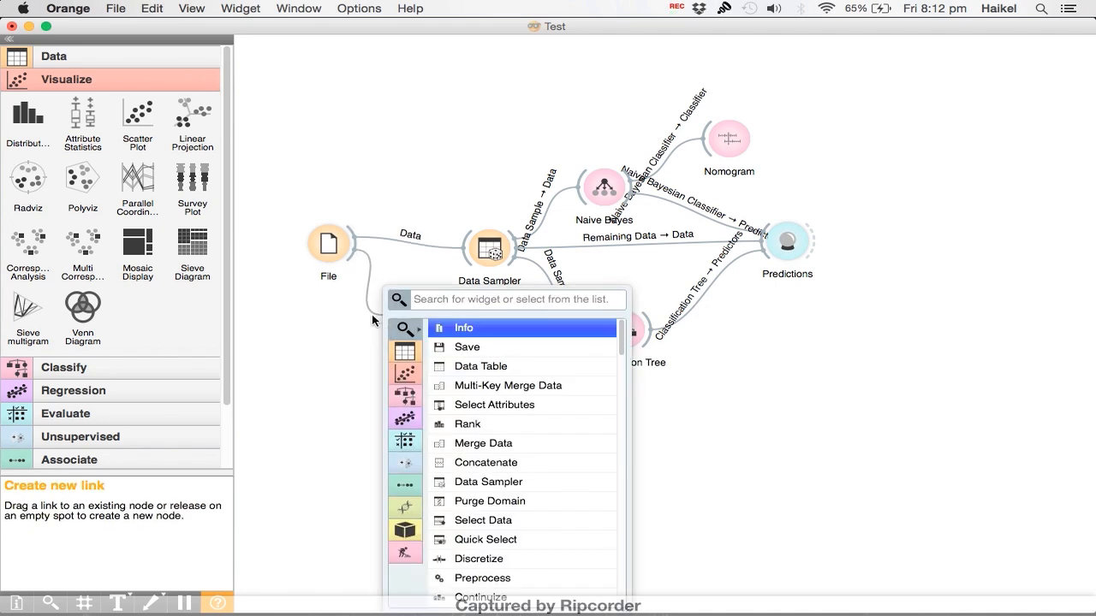
{"action": "left_click", "coordinate": [371, 314]}
{"action": "left_click_drag", "start_coordinate": [352, 251], "coordinate": [396, 335]}
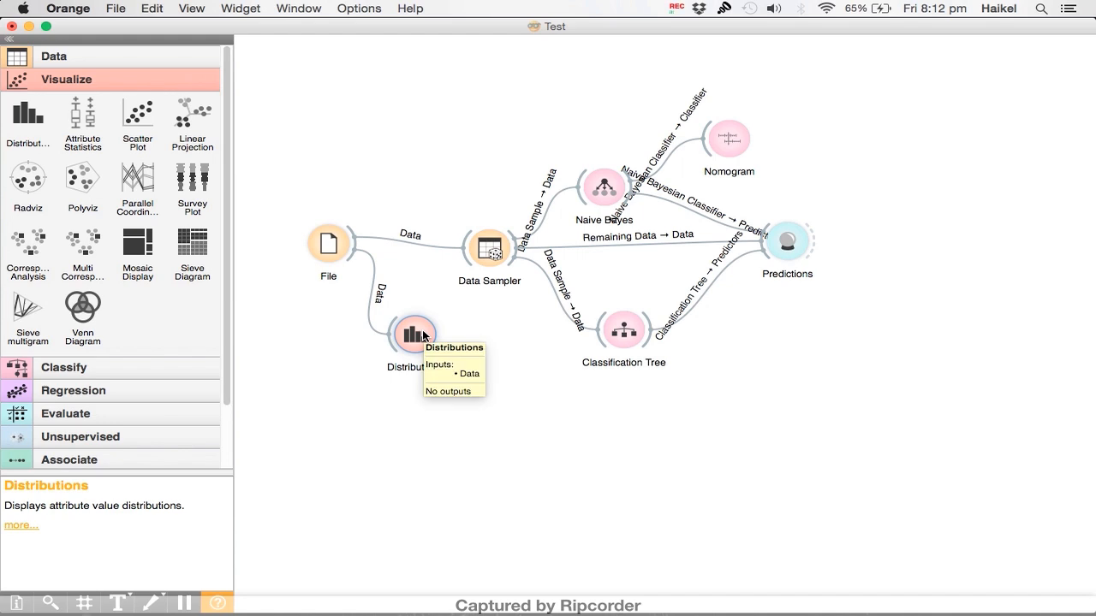
Open the Distributions widget and examine how the animal types are distributed for the hair variable.
{"action": "double_click", "coordinate": [418, 335]}
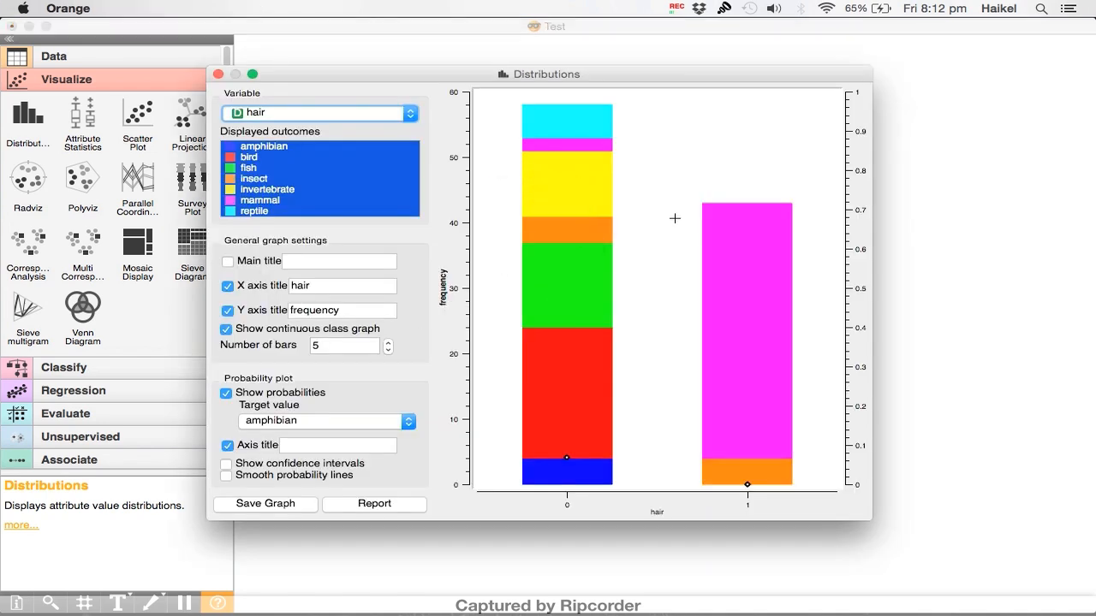
{"action": "left_click", "coordinate": [397, 114]}
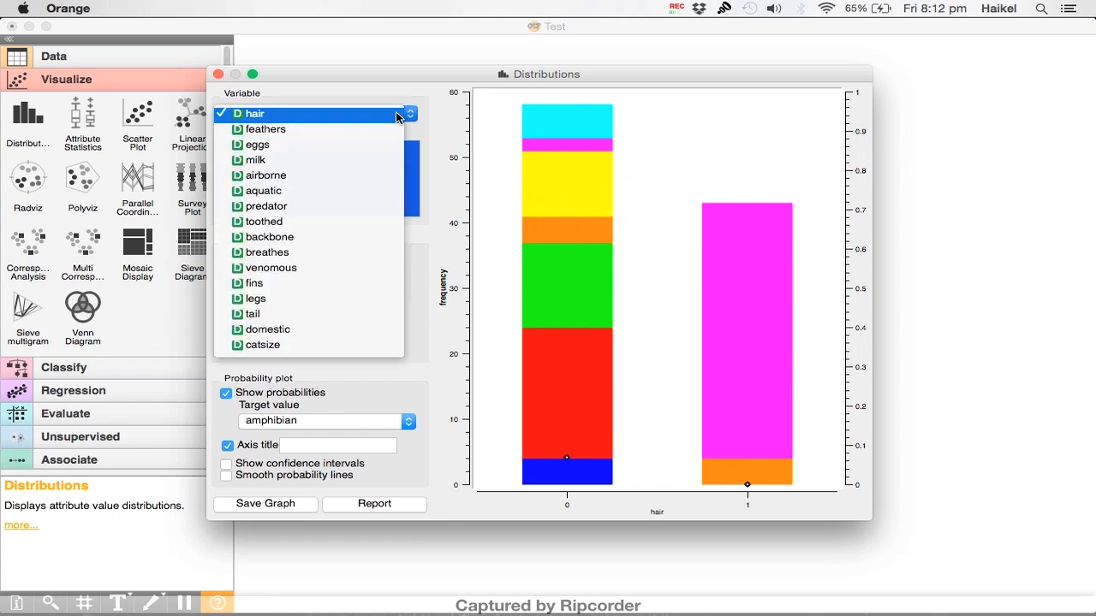
{"action": "left_click", "coordinate": [257, 122]}
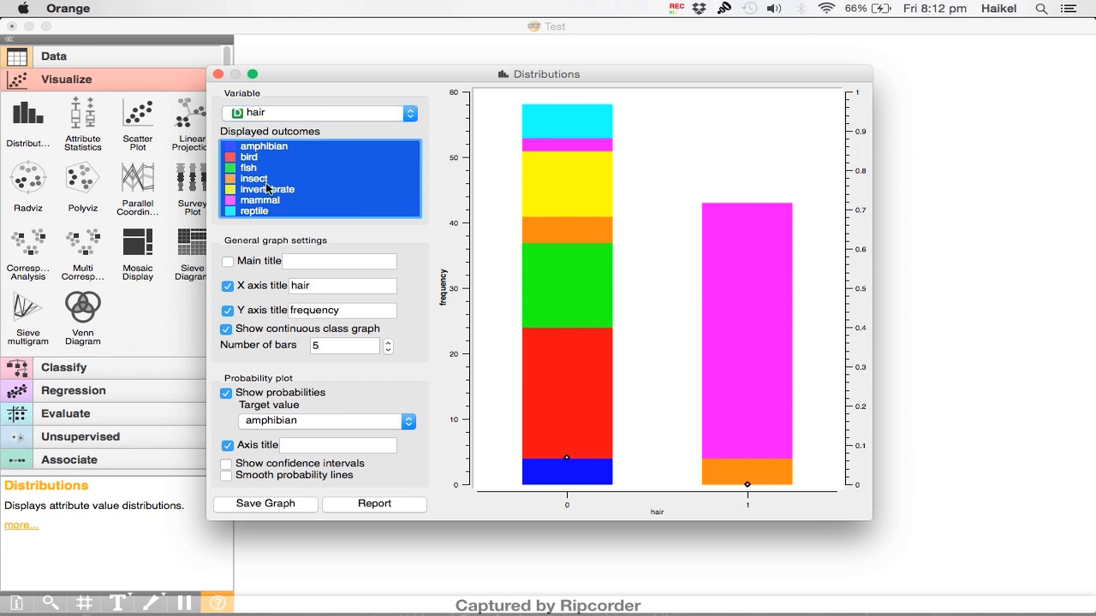
{"action": "mouse_move", "coordinate": [572, 224]}
Review the probability plot's target values with amphibian selected and read the amphibian probability for hair = 0.
{"action": "left_click", "coordinate": [267, 423]}
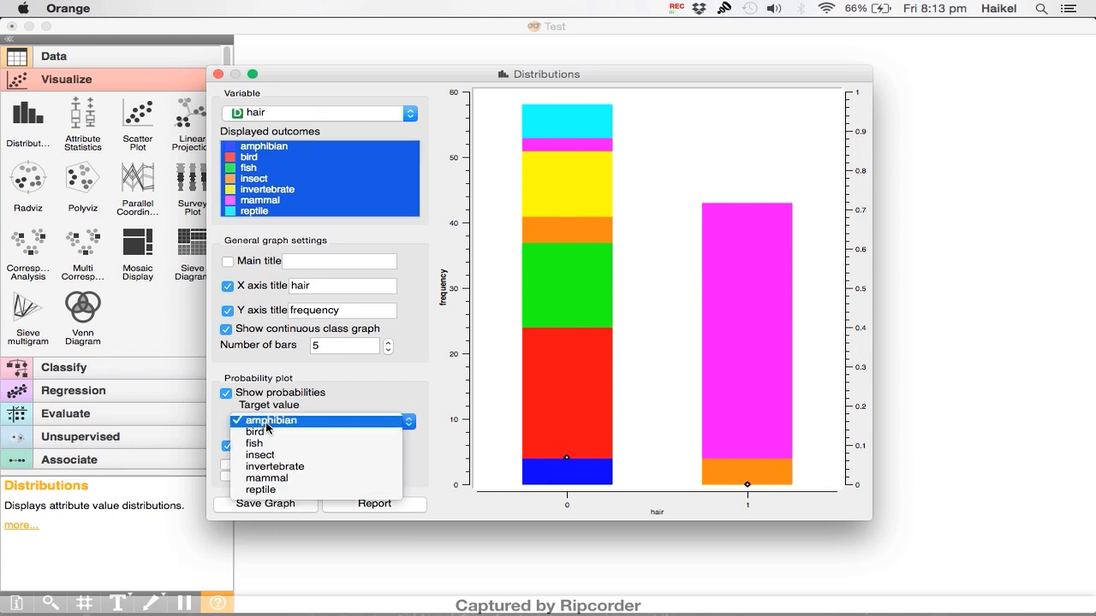
{"action": "left_click", "coordinate": [268, 423]}
{"action": "mouse_move", "coordinate": [565, 459]}
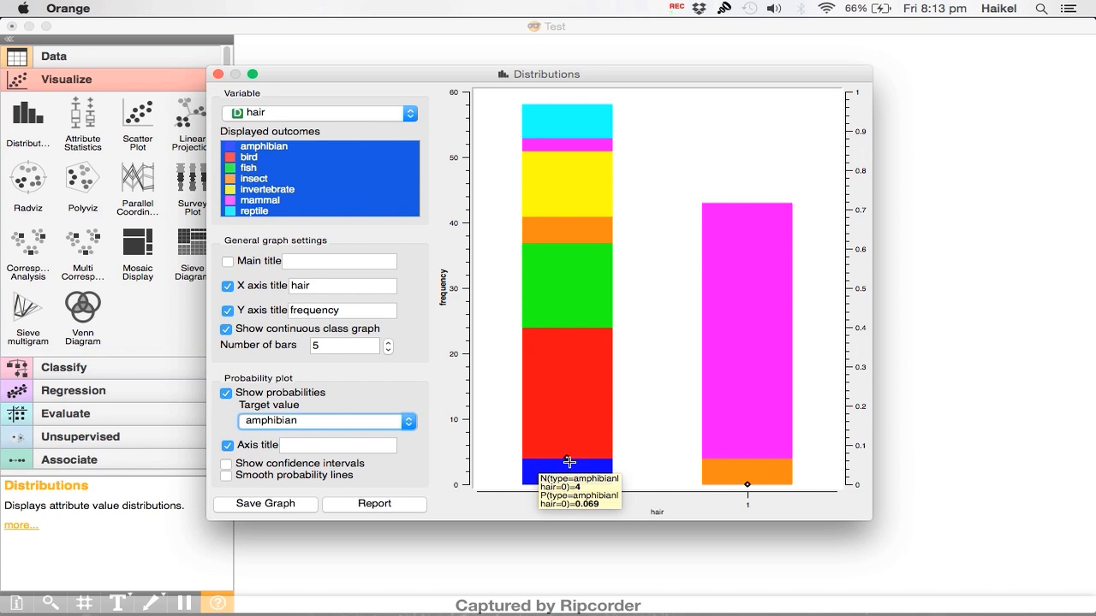
{"action": "left_click", "coordinate": [292, 419]}
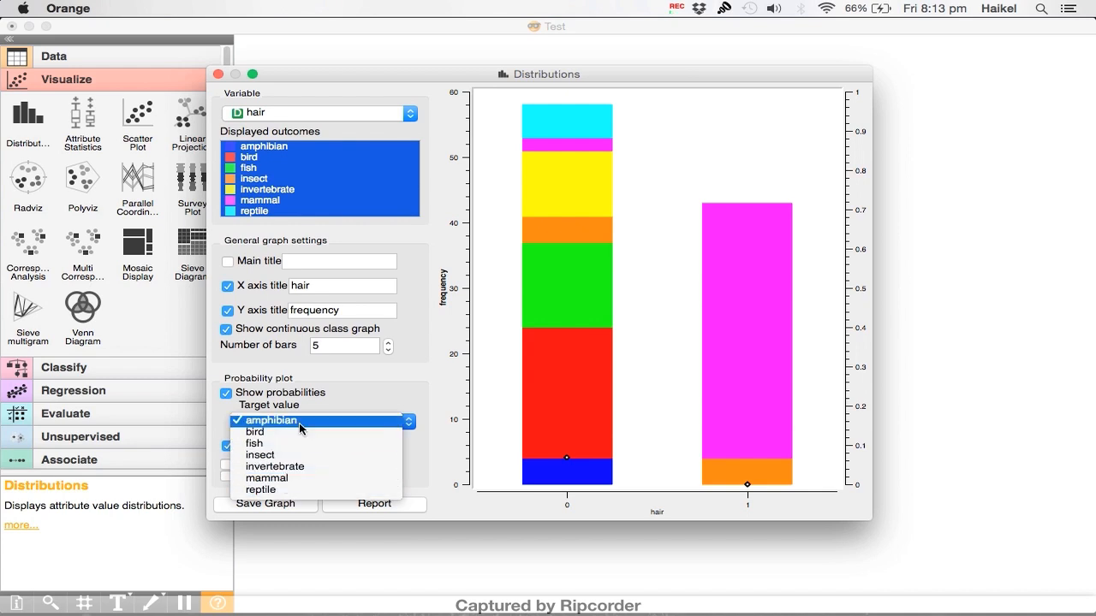
{"action": "left_click", "coordinate": [343, 400]}
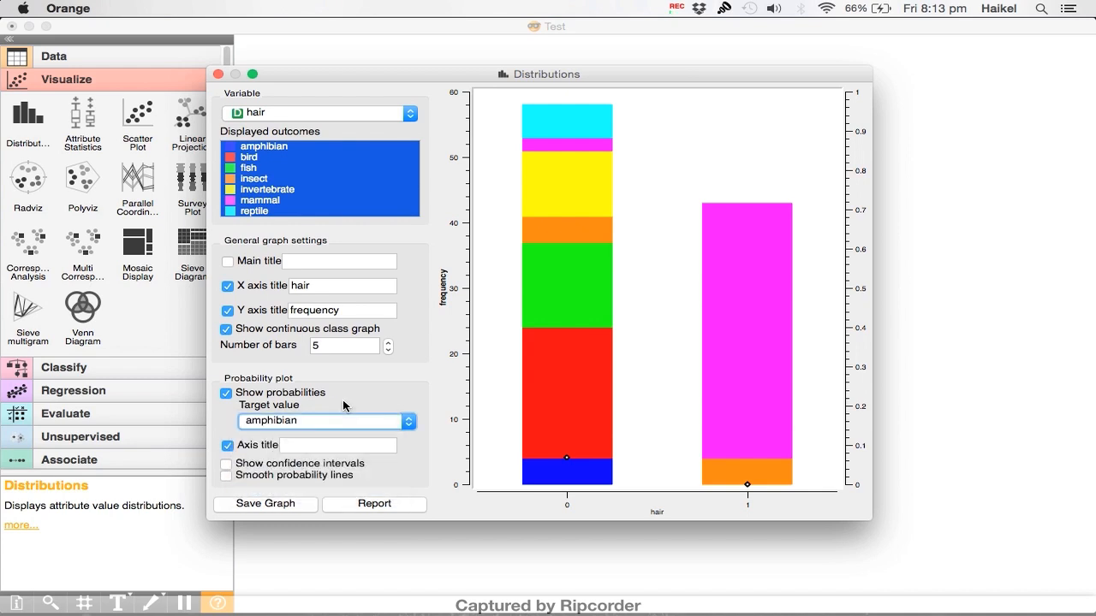
Check the image settings for saving the distribution graph, cancel them and close the Distributions window.
{"action": "left_click", "coordinate": [276, 504]}
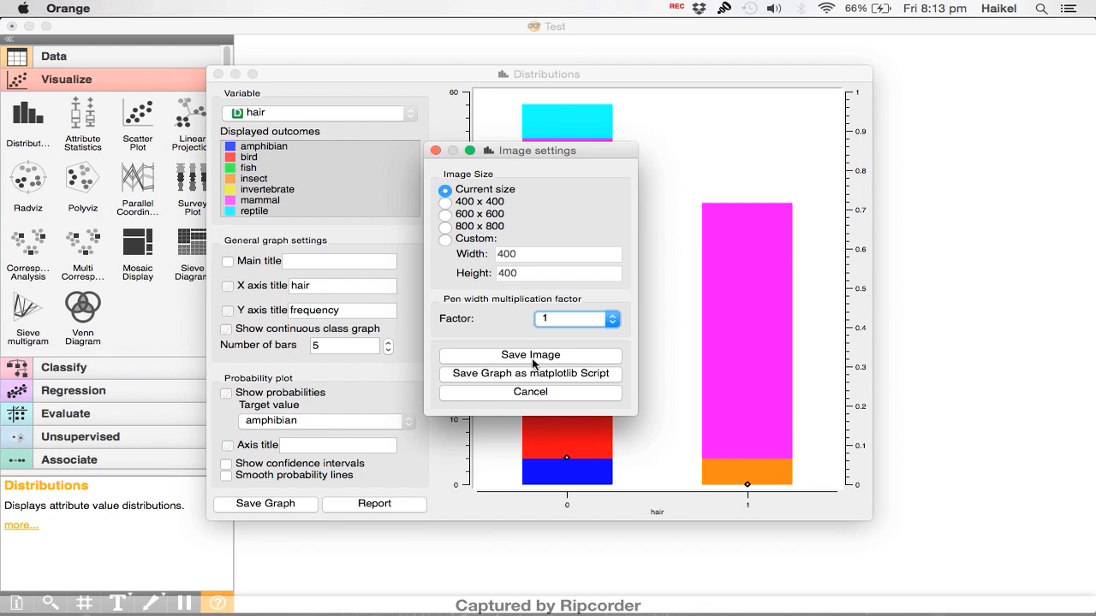
{"action": "left_click", "coordinate": [435, 150]}
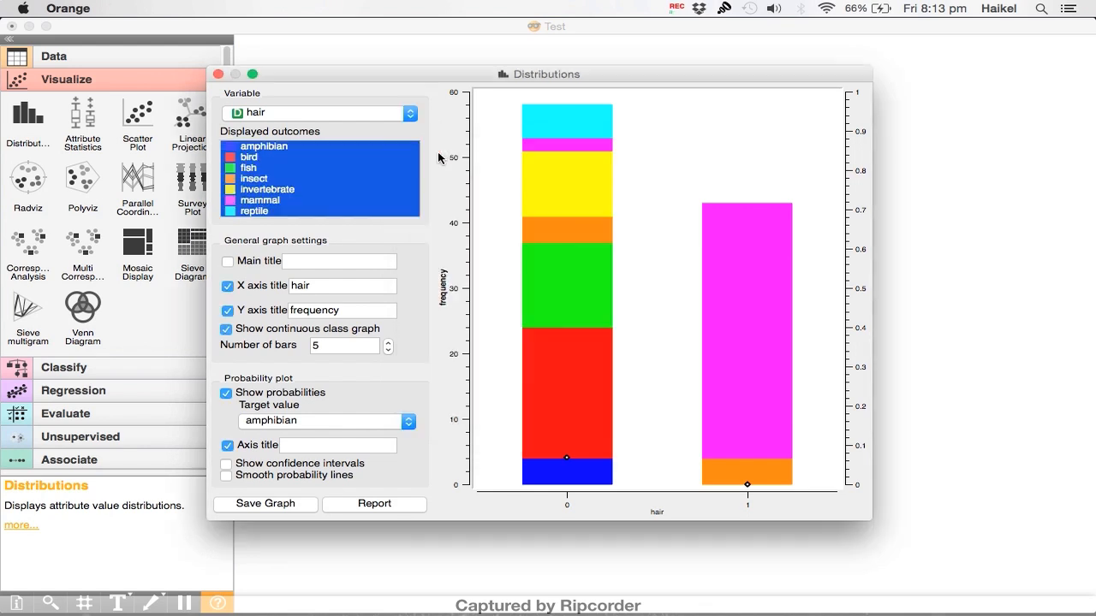
{"action": "left_click", "coordinate": [218, 74]}
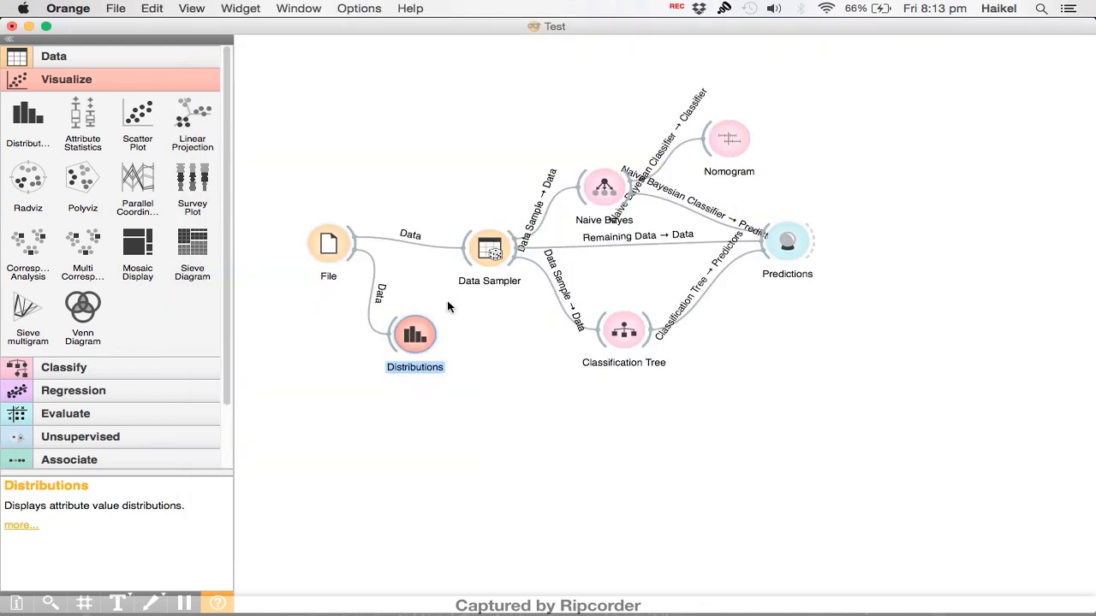
Replace the Distributions widget with an Attribute Statistics widget and link File's data to it.
{"action": "right_click", "coordinate": [405, 329]}
{"action": "left_click", "coordinate": [442, 370]}
{"action": "left_click", "coordinate": [100, 143]}
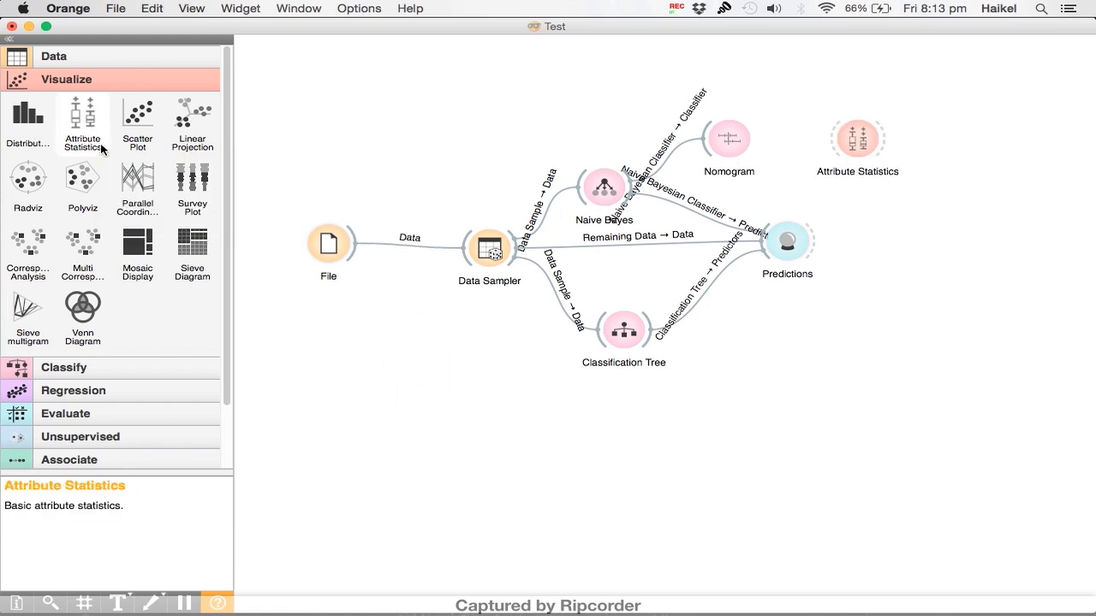
{"action": "left_click_drag", "start_coordinate": [860, 145], "coordinate": [410, 360]}
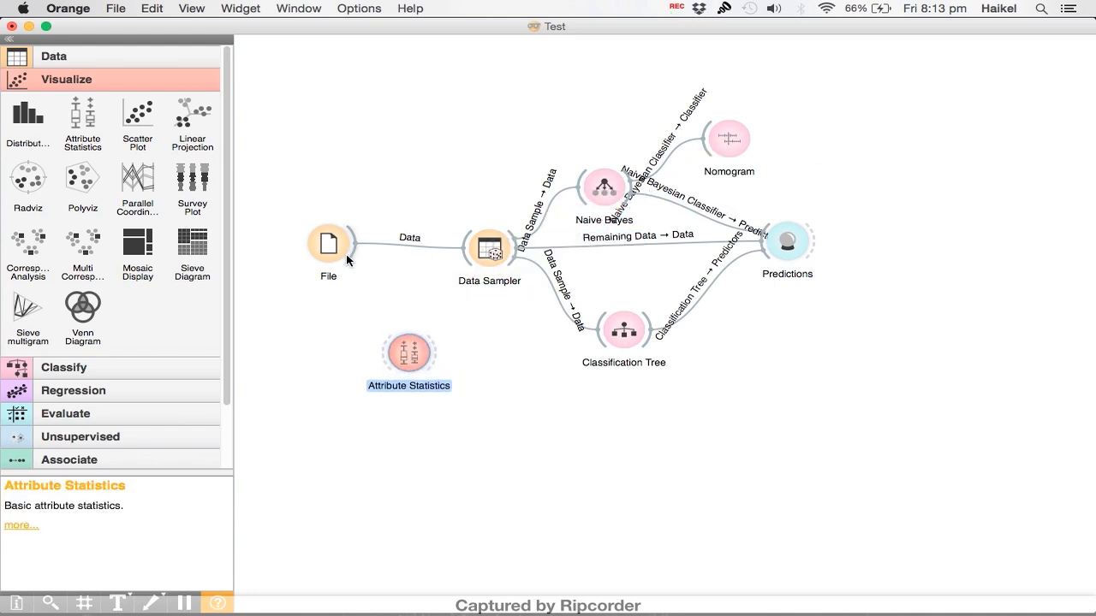
{"action": "left_click_drag", "start_coordinate": [352, 250], "coordinate": [374, 285]}
{"action": "left_click_drag", "start_coordinate": [377, 285], "coordinate": [390, 363]}
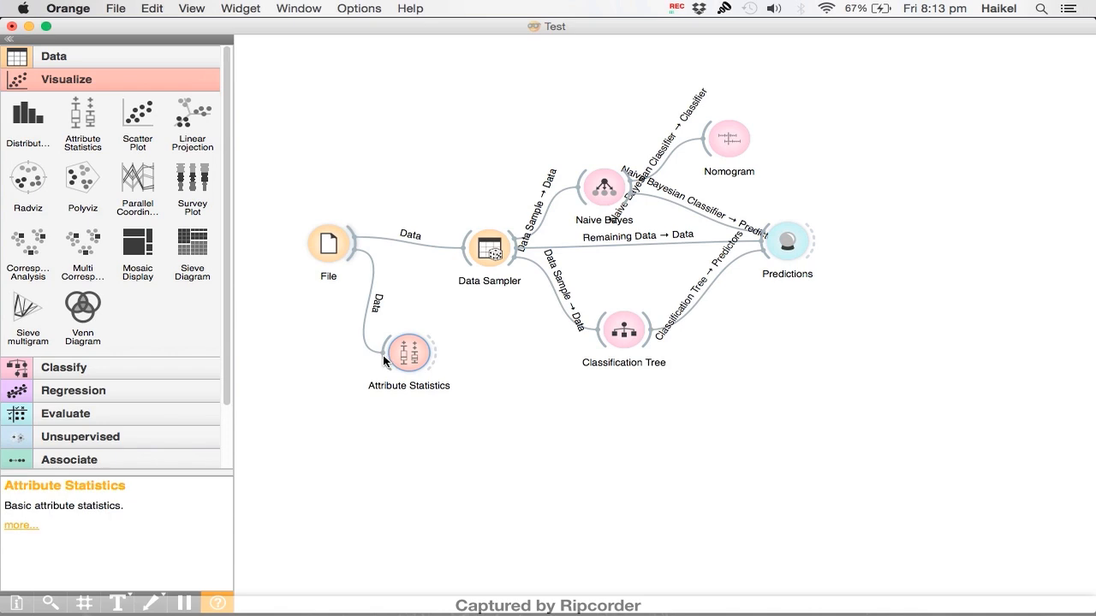
Open Attribute Statistics and view the value counts for hair, milk, predator, breathes and tail.
{"action": "double_click", "coordinate": [413, 358]}
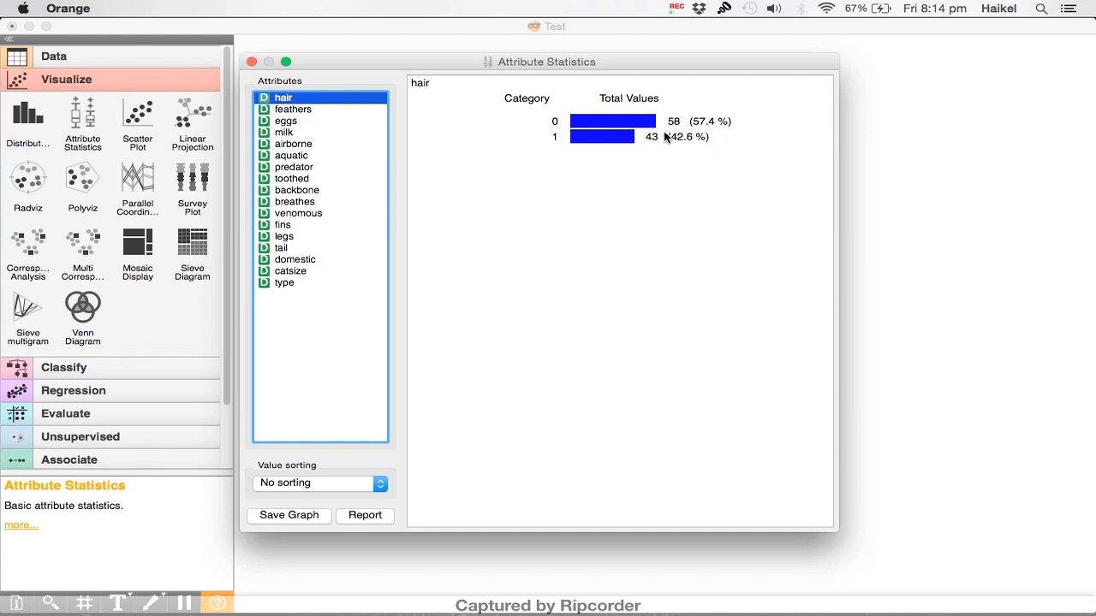
{"action": "left_click", "coordinate": [318, 131]}
{"action": "left_click", "coordinate": [299, 168]}
{"action": "left_click", "coordinate": [287, 203]}
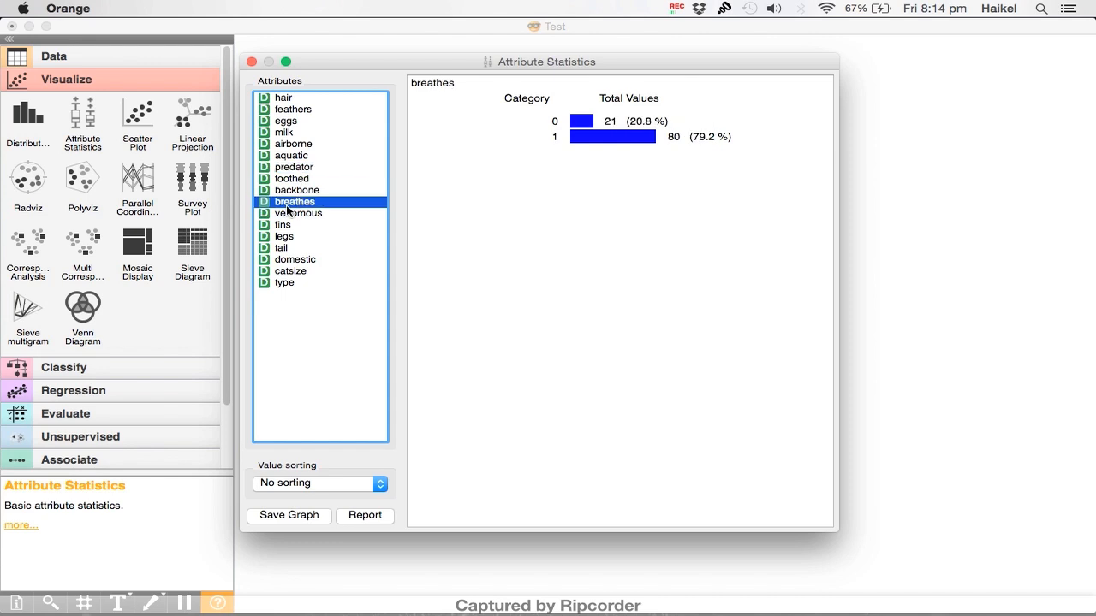
{"action": "left_click", "coordinate": [290, 246]}
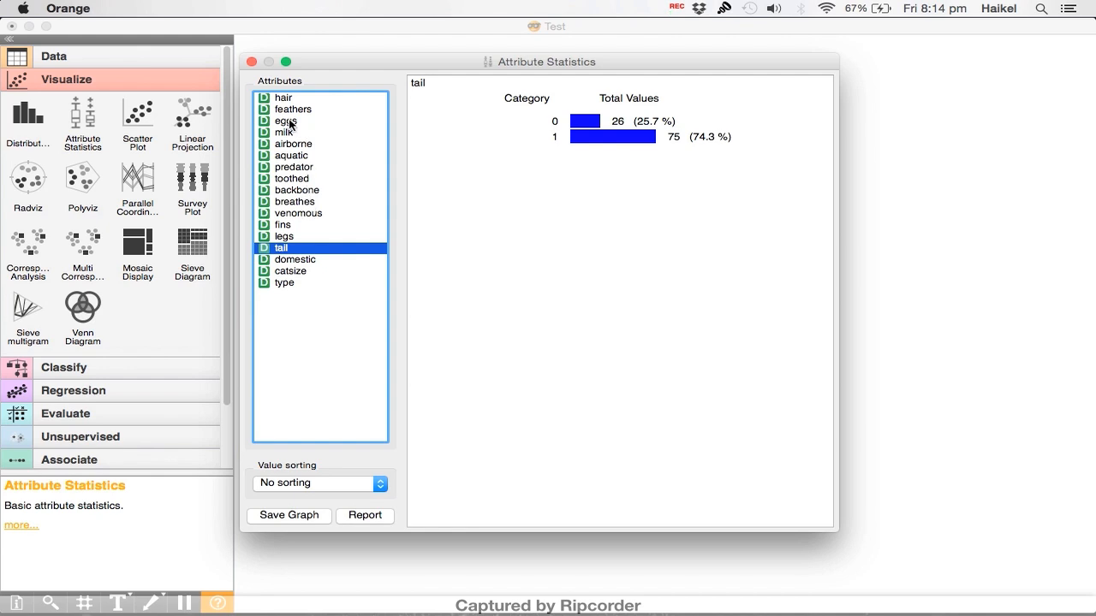
Check the save options for the tail statistics graph, cancel them and close the Attribute Statistics window.
{"action": "left_click", "coordinate": [277, 520]}
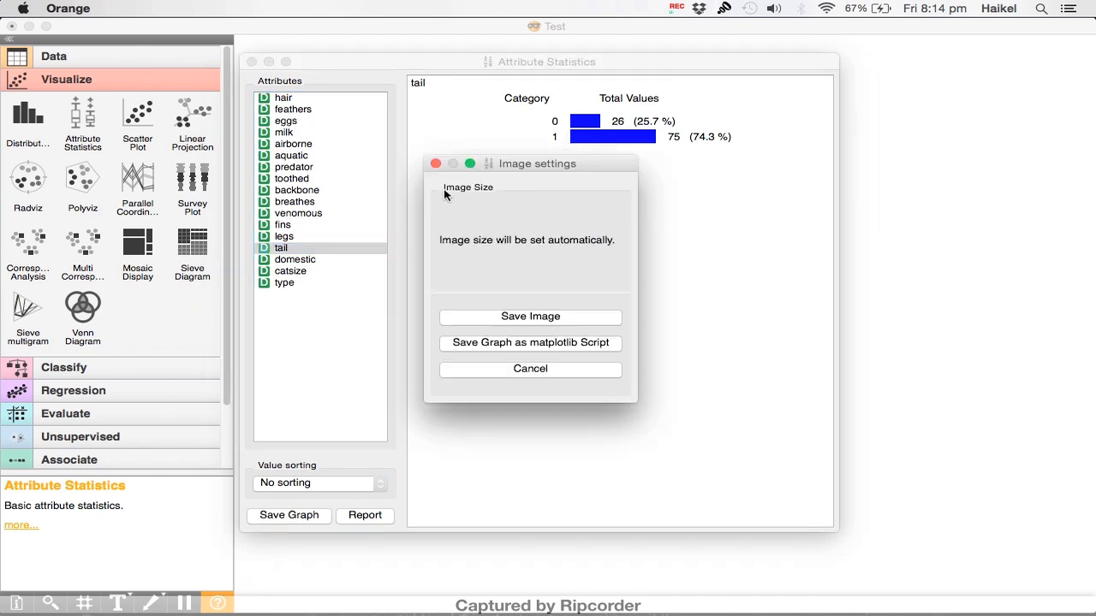
{"action": "left_click", "coordinate": [435, 163]}
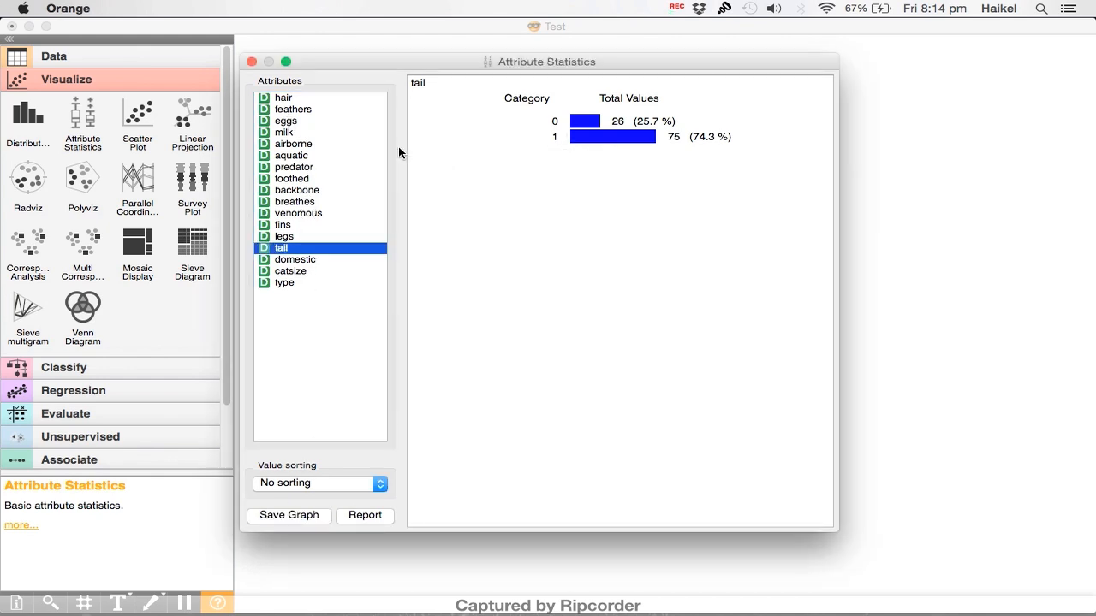
{"action": "left_click", "coordinate": [251, 62]}
Replace the Attribute Statistics widget with a Scatter Plot widget and link File's data to it.
{"action": "right_click", "coordinate": [395, 353]}
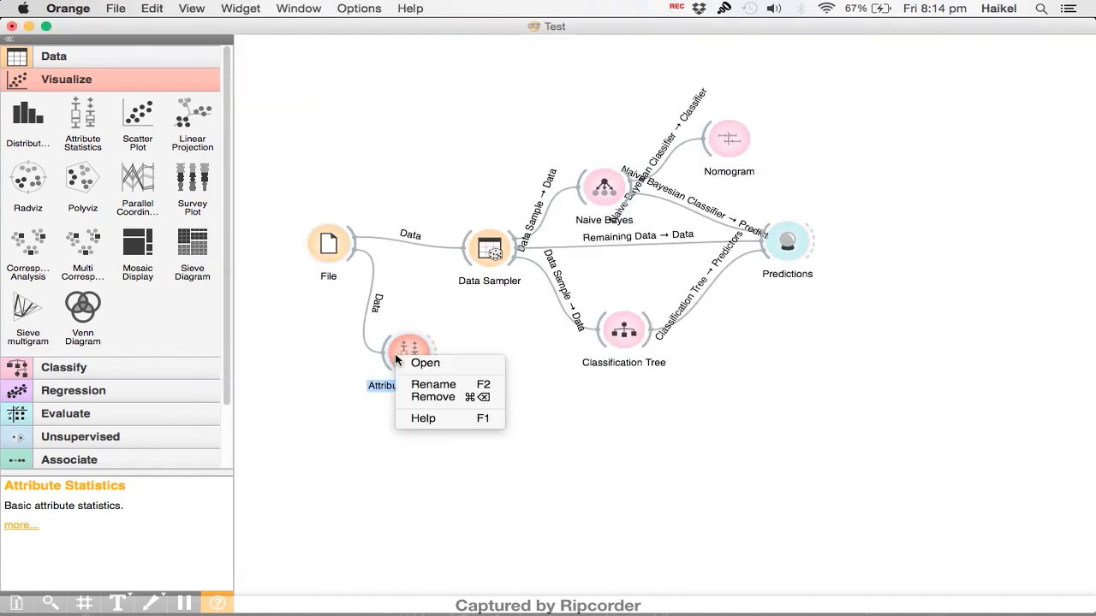
{"action": "left_click", "coordinate": [420, 398]}
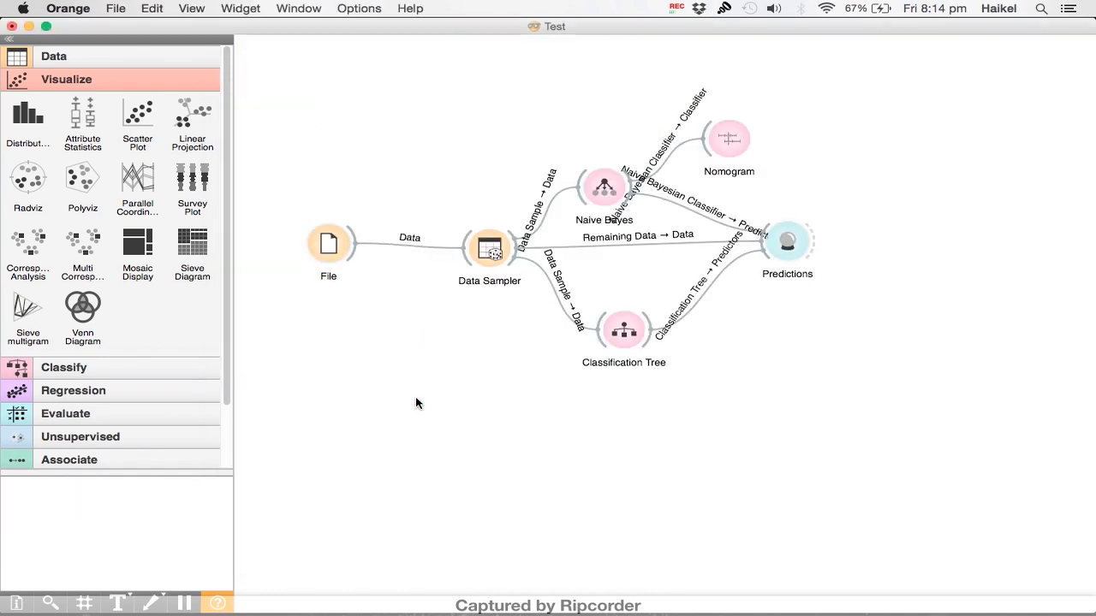
{"action": "left_click", "coordinate": [137, 134]}
{"action": "left_click_drag", "start_coordinate": [842, 158], "coordinate": [395, 360]}
{"action": "left_click_drag", "start_coordinate": [355, 249], "coordinate": [377, 344]}
Open the Scatter Plot and examine the points plotted by hair and feathers and coloured by type, checking the axis and colour options.
{"action": "double_click", "coordinate": [416, 341]}
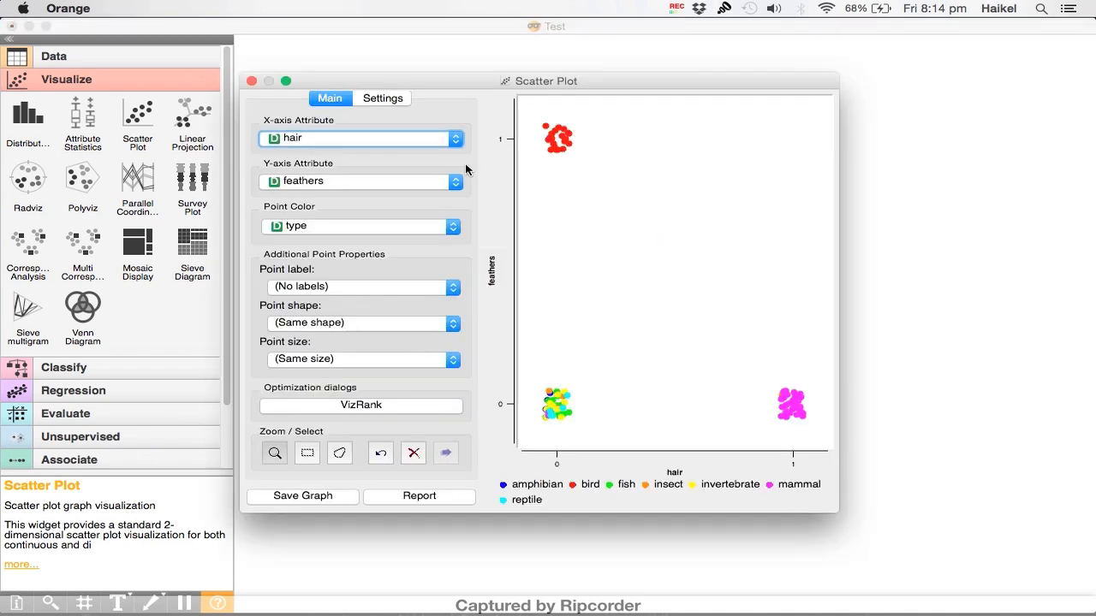
{"action": "left_click", "coordinate": [420, 140]}
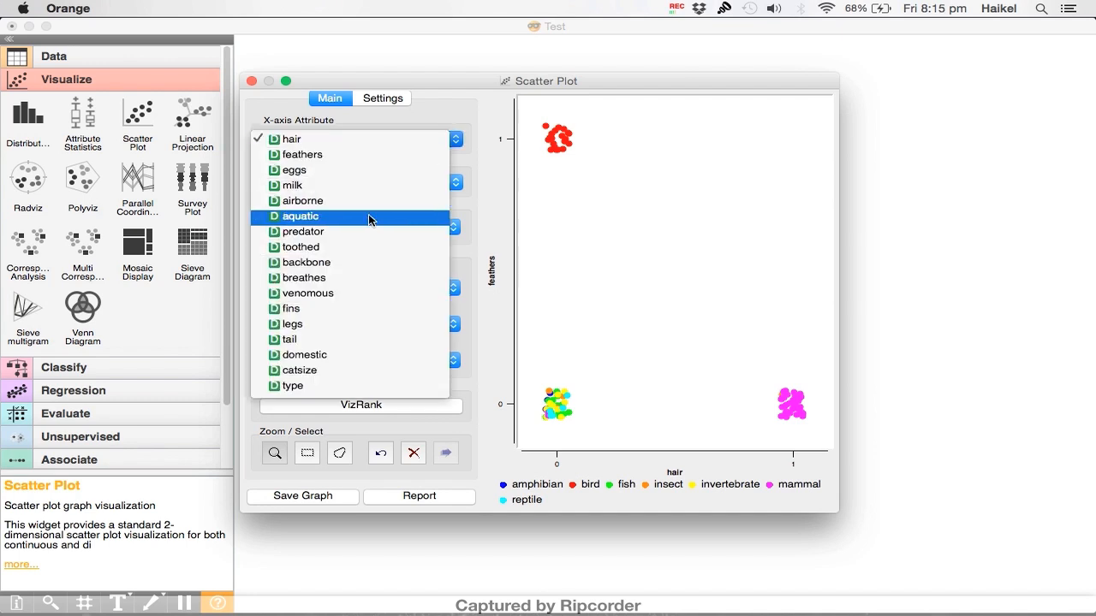
{"action": "left_click", "coordinate": [317, 139]}
{"action": "left_click", "coordinate": [330, 182]}
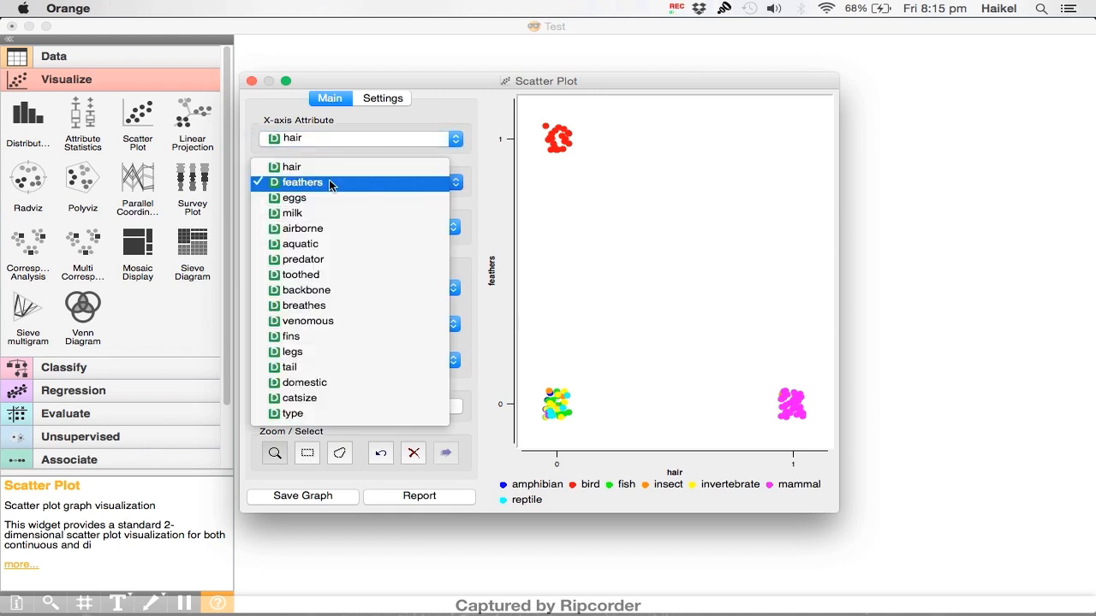
{"action": "left_click", "coordinate": [329, 182]}
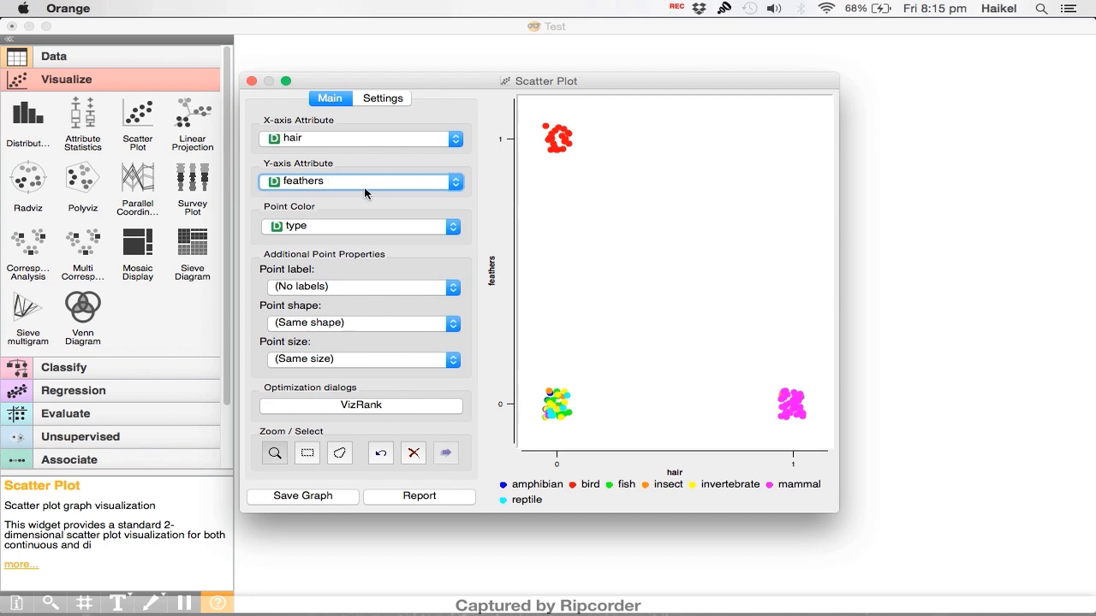
{"action": "mouse_move", "coordinate": [551, 399]}
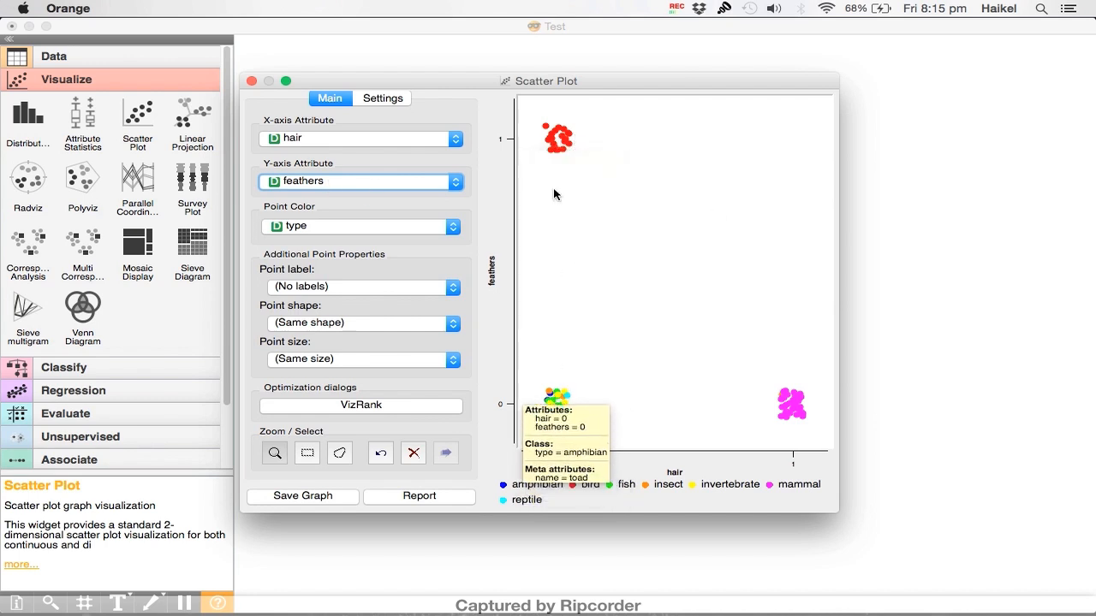
{"action": "left_click", "coordinate": [380, 231]}
{"action": "left_click", "coordinate": [338, 286]}
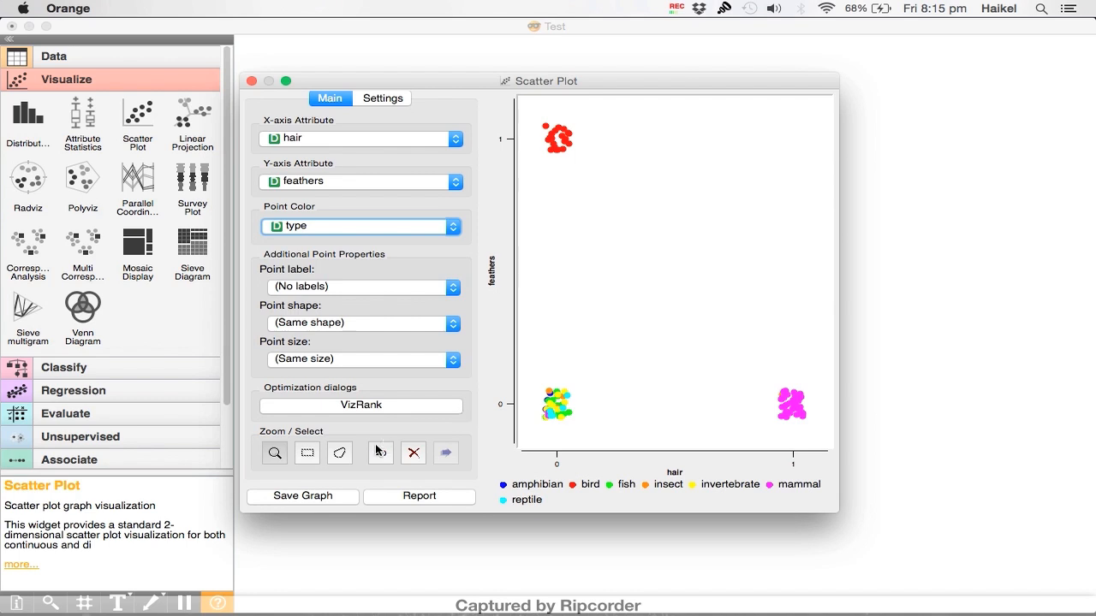
Zoom in on the point cluster at hair = 1 and feathers = 0 and inspect the details of individual animals.
{"action": "left_click_drag", "start_coordinate": [761, 372], "coordinate": [820, 443]}
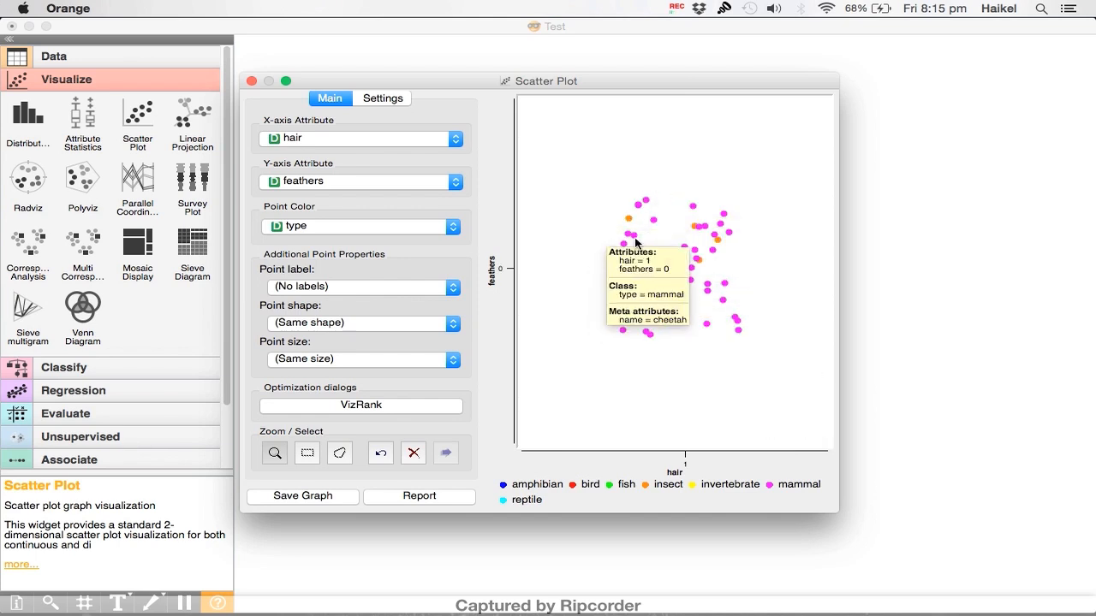
{"action": "mouse_move", "coordinate": [629, 220]}
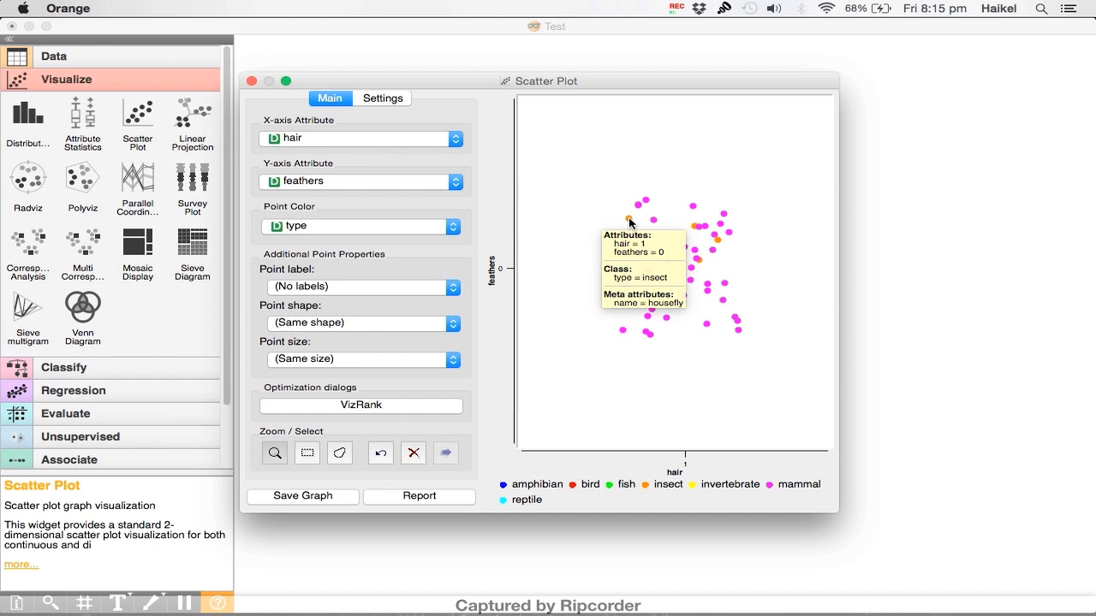
Close the Scatter Plot, replace its widget with a Linear Projection widget and link File's data to it.
{"action": "mouse_move", "coordinate": [649, 321]}
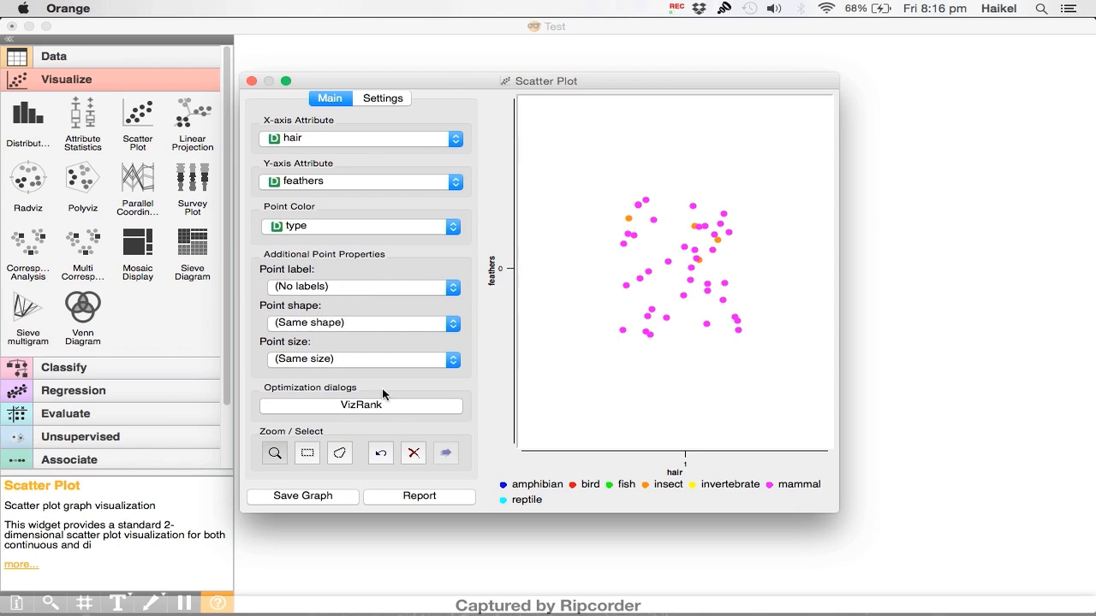
{"action": "left_click", "coordinate": [252, 81]}
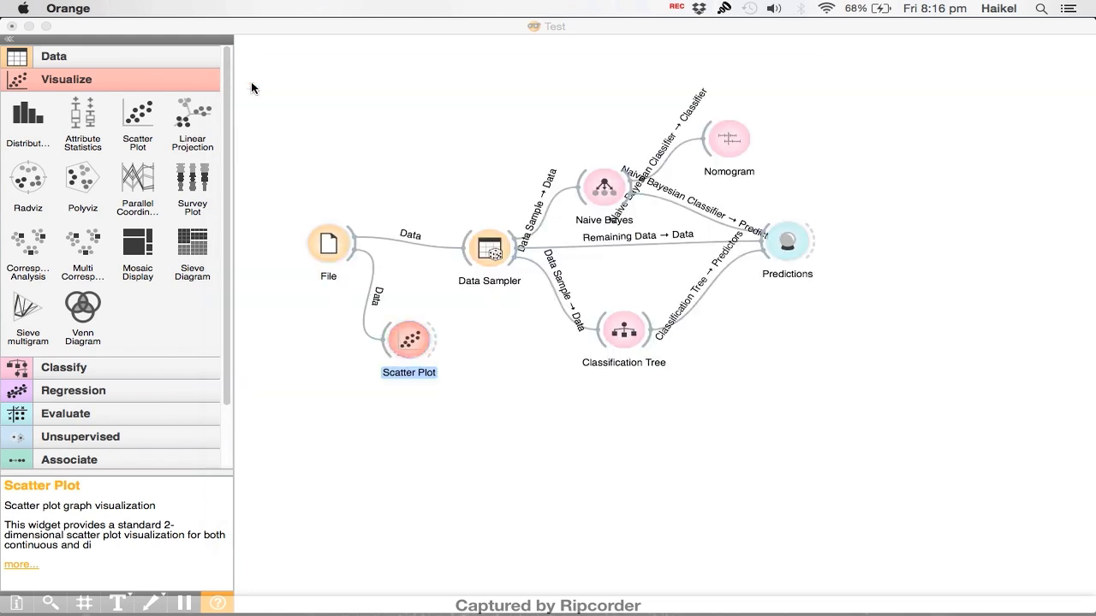
{"action": "right_click", "coordinate": [420, 353]}
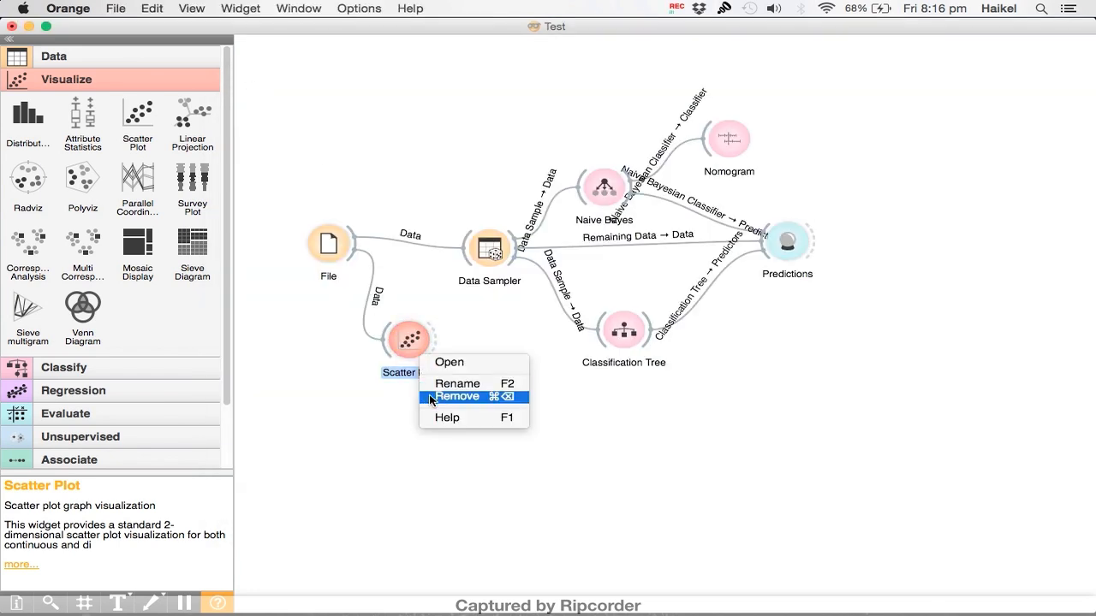
{"action": "left_click", "coordinate": [457, 396]}
{"action": "left_click", "coordinate": [192, 118]}
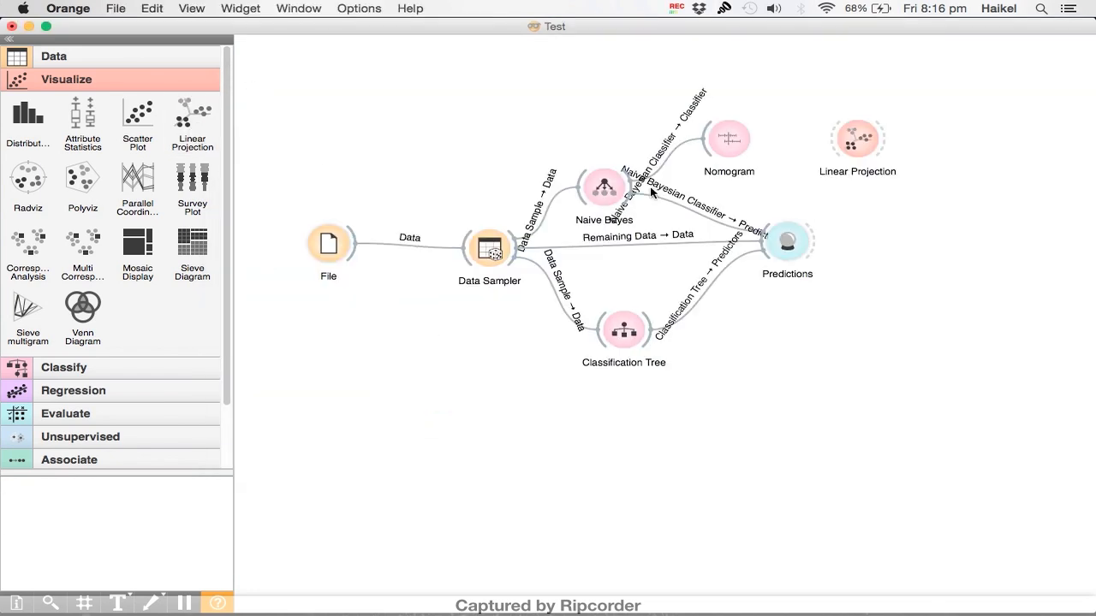
{"action": "left_click", "coordinate": [857, 141]}
{"action": "left_click_drag", "start_coordinate": [856, 142], "coordinate": [416, 358]}
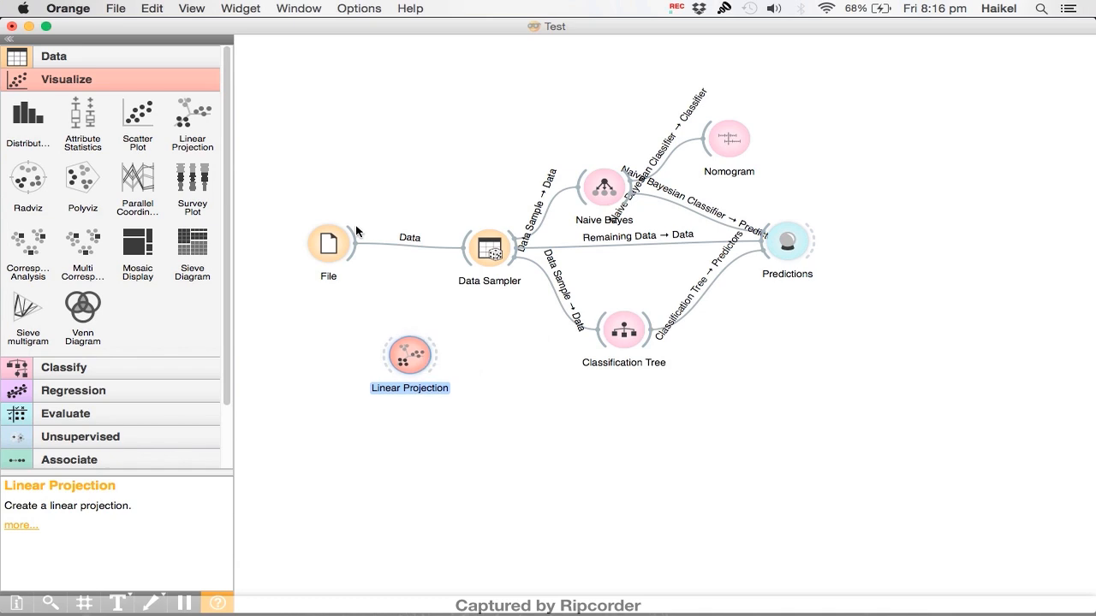
{"action": "left_click_drag", "start_coordinate": [352, 252], "coordinate": [404, 358]}
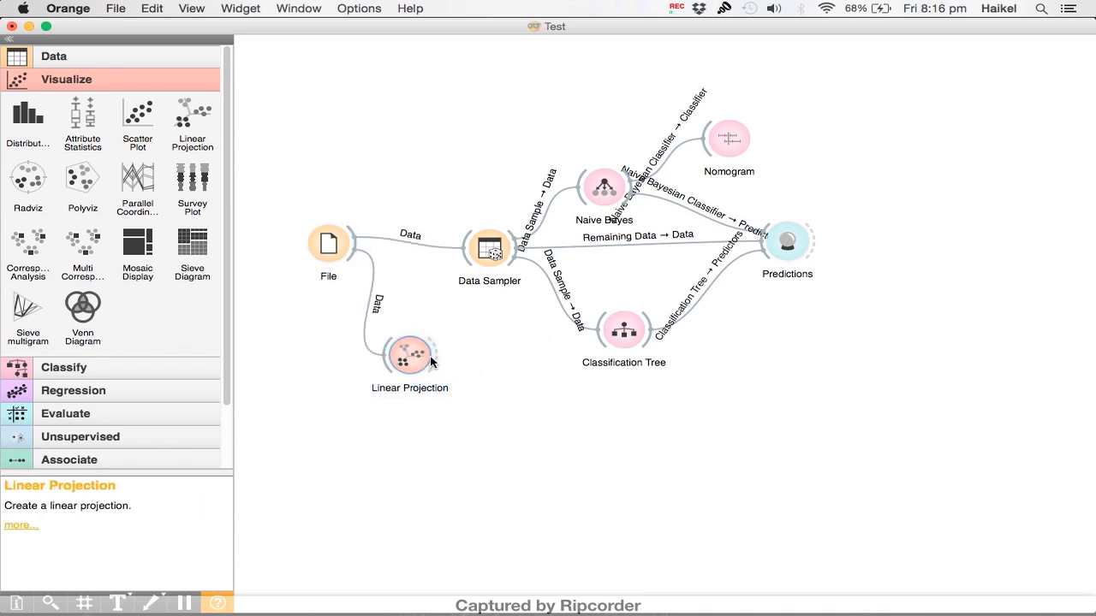
Open the Linear Projection, keep only hair, feathers, eggs and milk as shown attributes, and zoom in on the mammal cluster.
{"action": "double_click", "coordinate": [413, 358]}
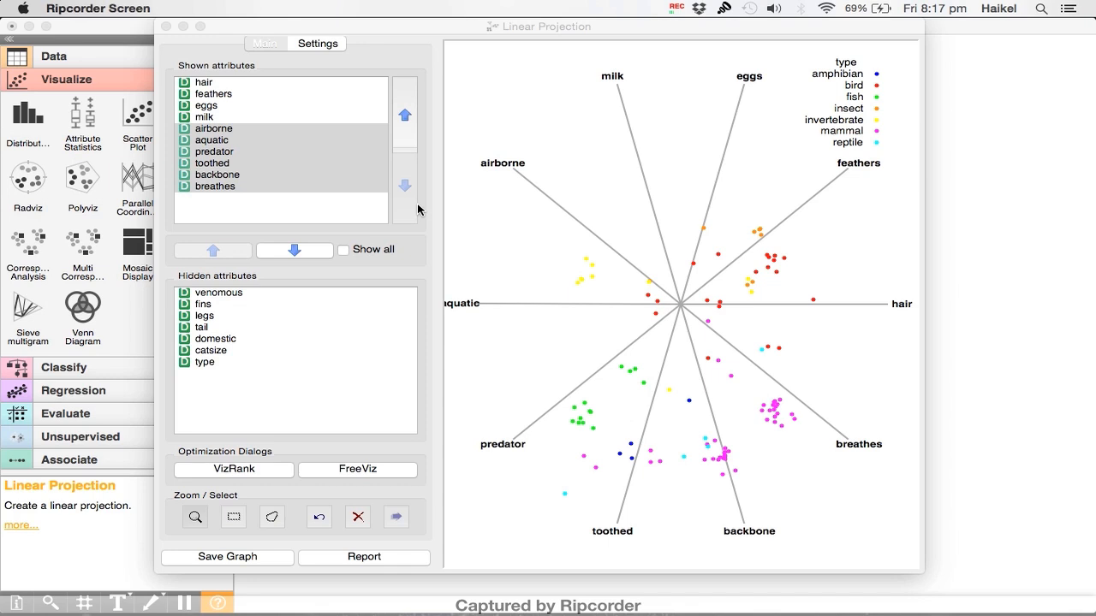
{"action": "left_click", "coordinate": [278, 255]}
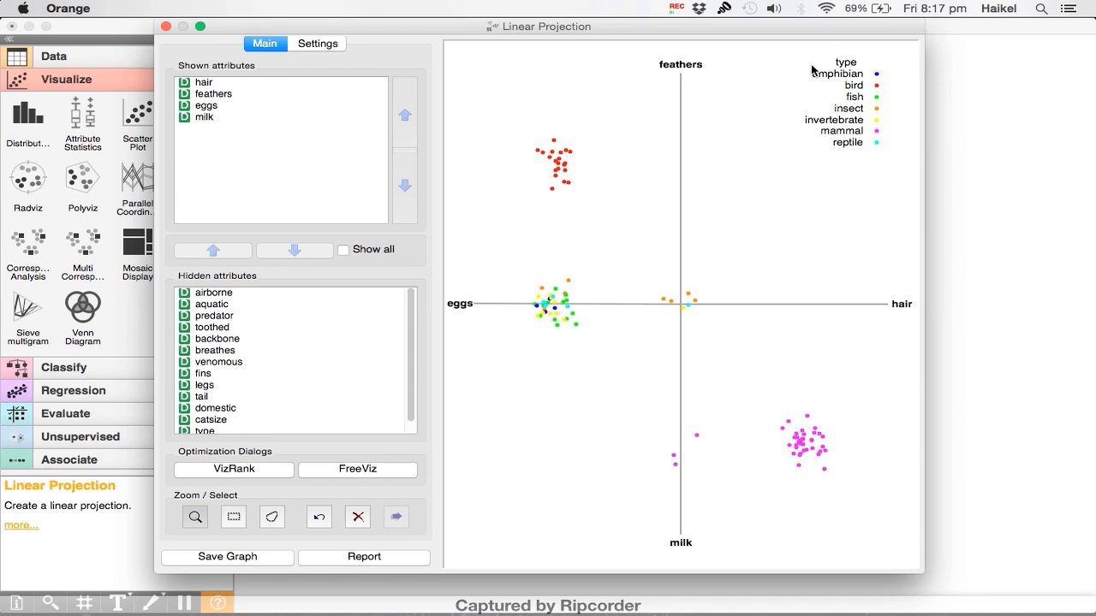
{"action": "mouse_move", "coordinate": [556, 169]}
{"action": "left_click_drag", "start_coordinate": [769, 407], "coordinate": [851, 489]}
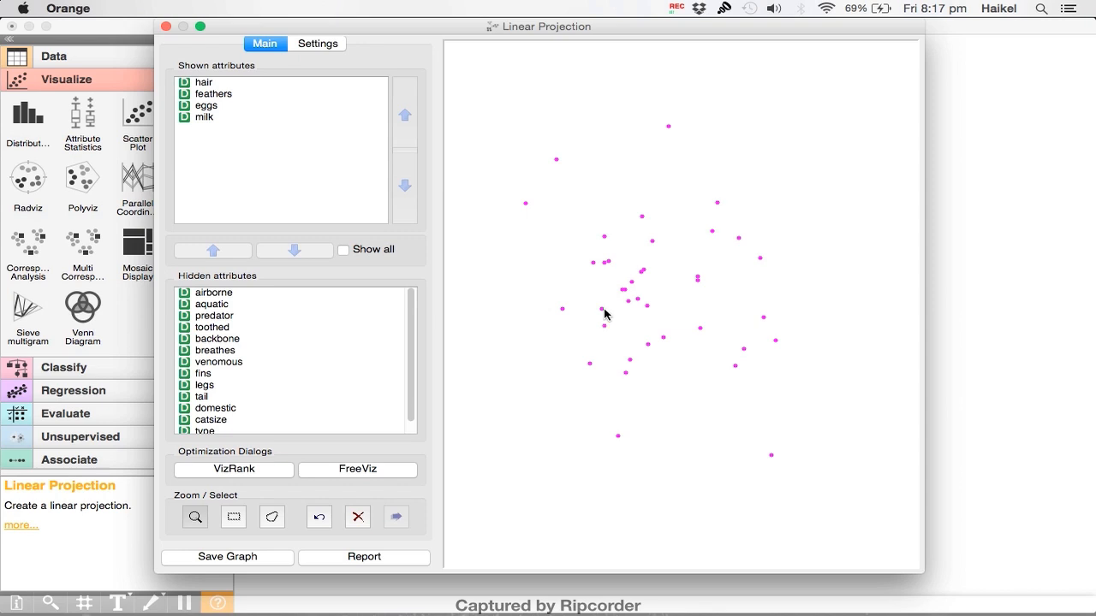
Close the Linear Projection window and remove its widget from the workflow.
{"action": "left_click", "coordinate": [167, 26]}
{"action": "right_click", "coordinate": [399, 368]}
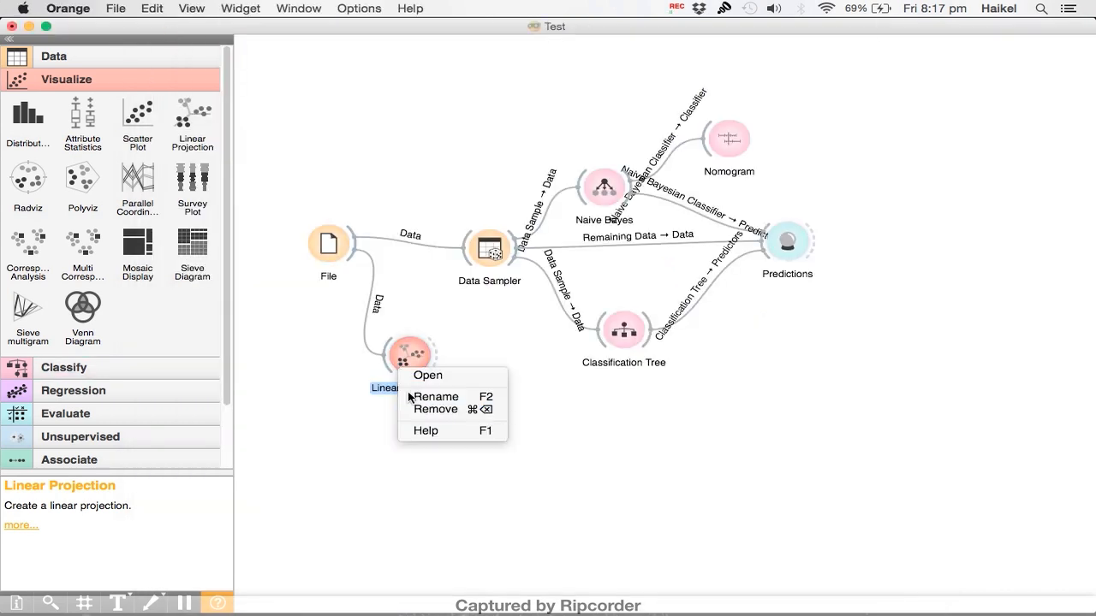
{"action": "left_click", "coordinate": [420, 412]}
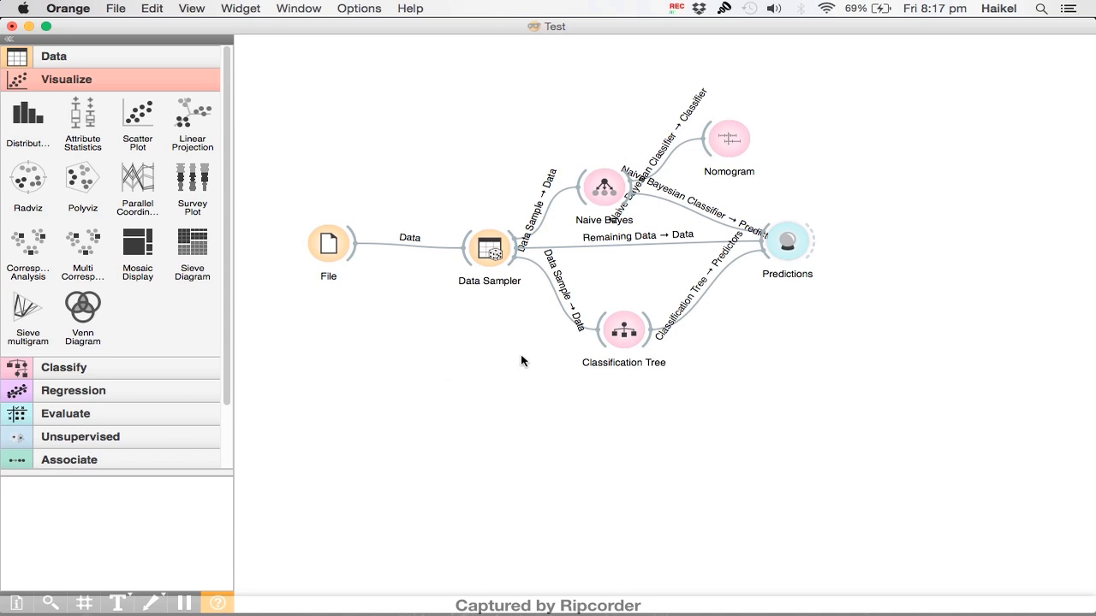
Add a Select Attributes widget beside Predictions and link the Predictions output to it.
{"action": "scroll", "coordinate": [85, 113], "scroll_direction": "down", "scroll_amount": 3}
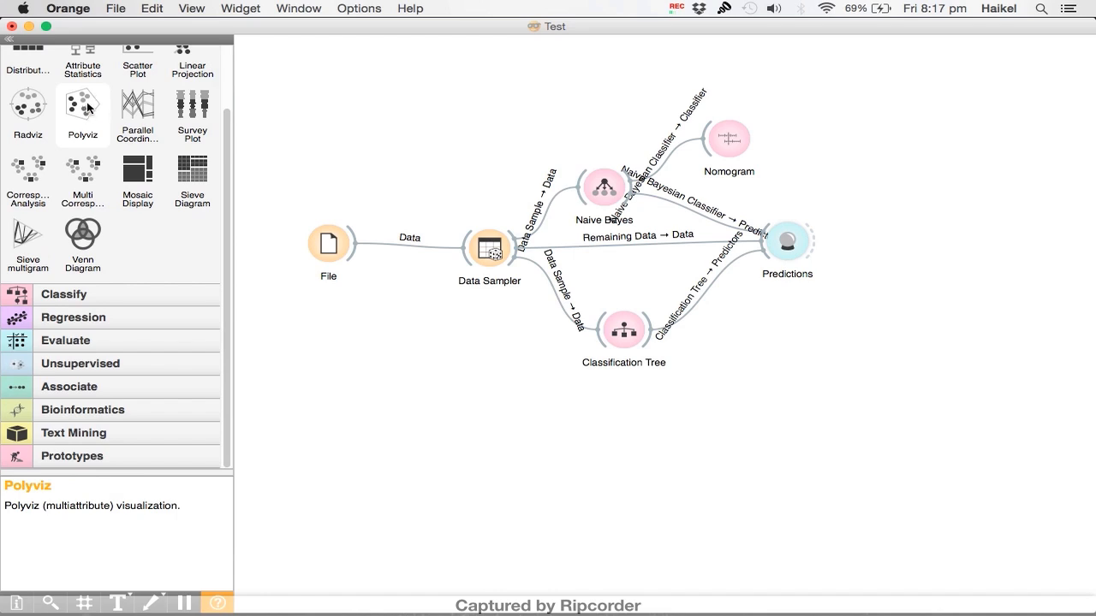
{"action": "scroll", "coordinate": [89, 109], "scroll_direction": "up", "scroll_amount": 3}
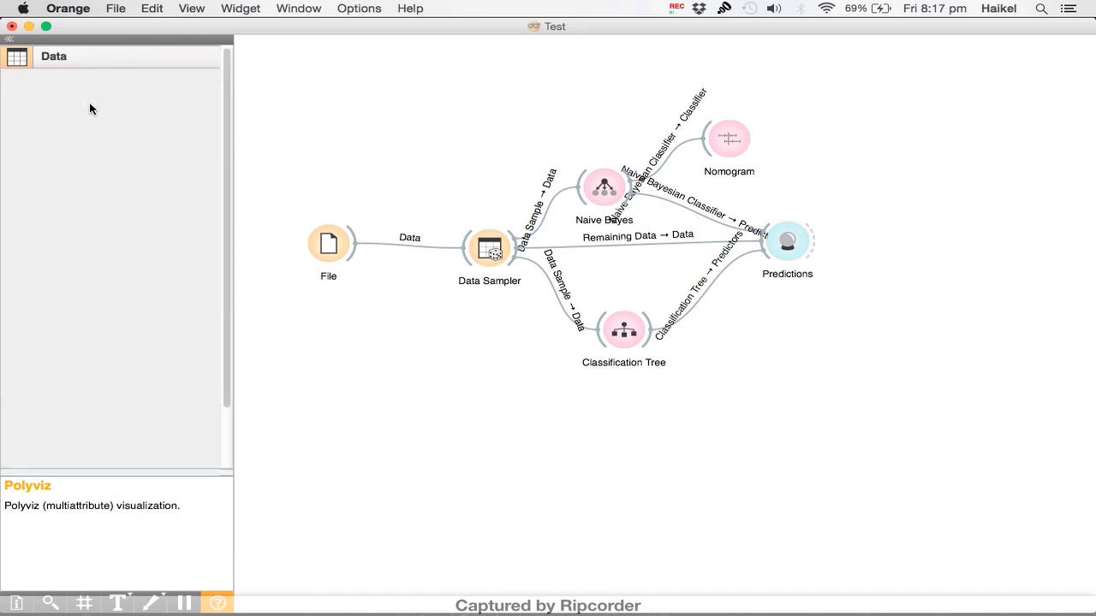
{"action": "left_click", "coordinate": [107, 60]}
{"action": "left_click", "coordinate": [134, 149]}
{"action": "left_click_drag", "start_coordinate": [857, 141], "coordinate": [918, 250]}
{"action": "left_click_drag", "start_coordinate": [814, 253], "coordinate": [910, 254]}
In Select Attributes, move Classification Tree(bird) and Naive Bayes(bird) from the meta attributes to the attributes, then apply and close.
{"action": "double_click", "coordinate": [912, 253]}
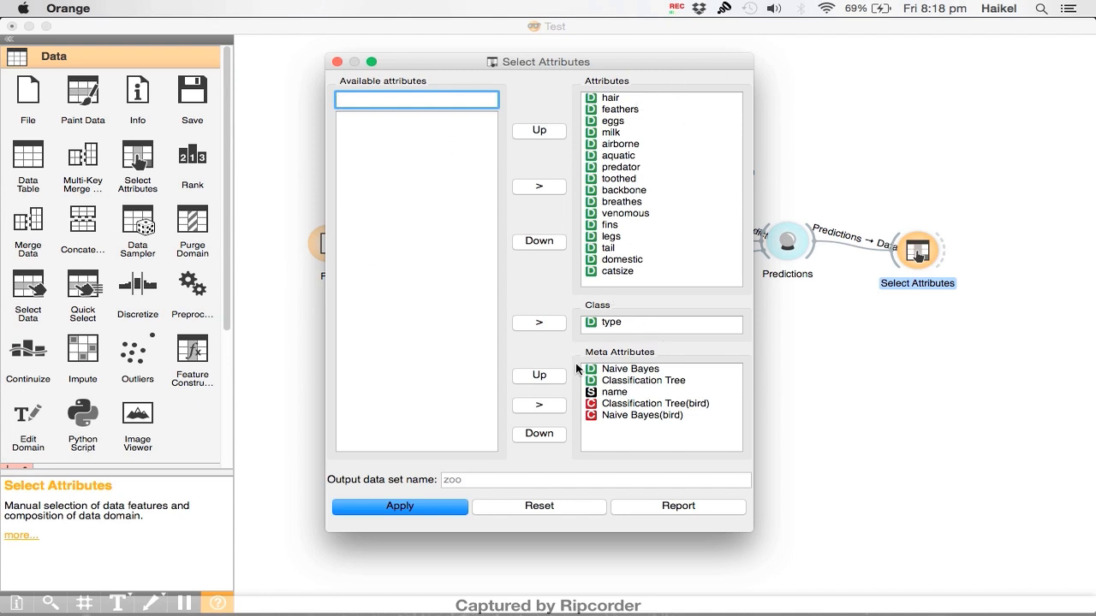
{"action": "left_click", "coordinate": [628, 405]}
{"action": "left_click", "coordinate": [633, 416], "text": "shift"}
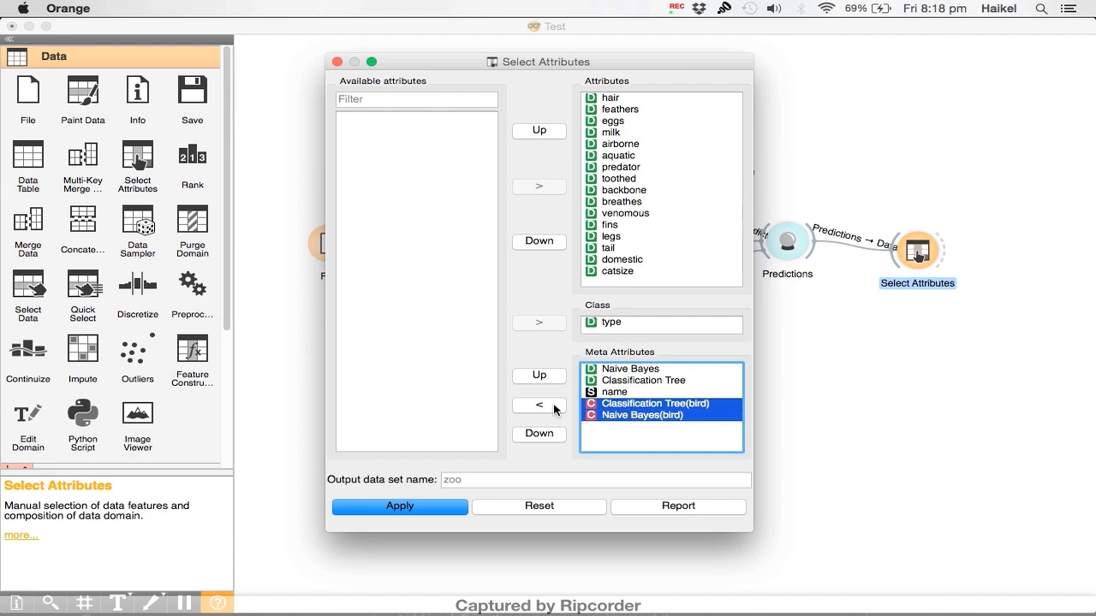
{"action": "left_click", "coordinate": [540, 405]}
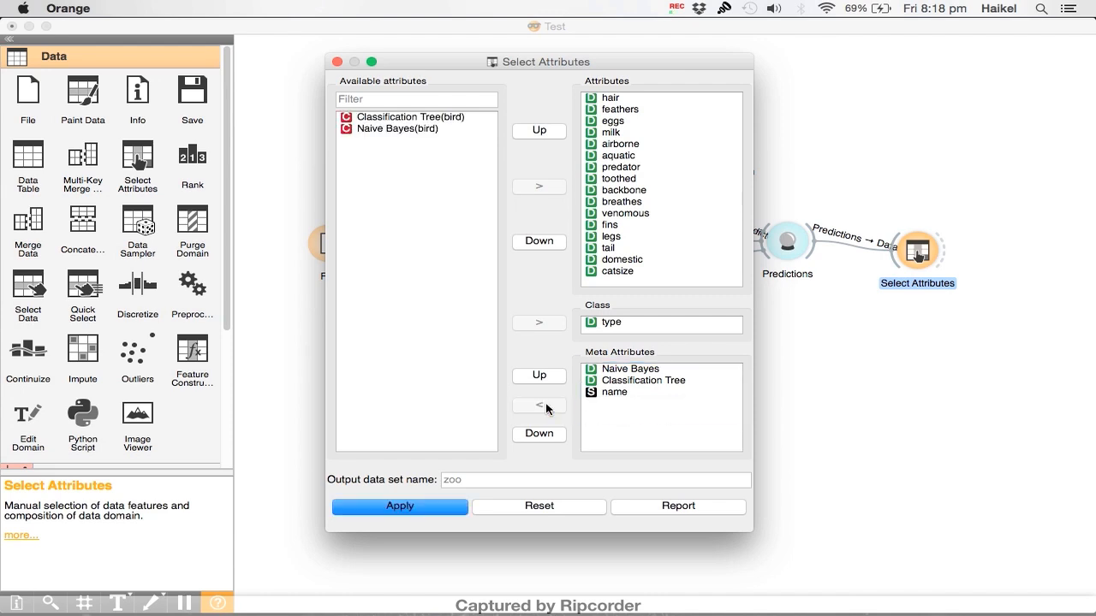
{"action": "left_click", "coordinate": [413, 129]}
{"action": "left_click", "coordinate": [415, 124], "text": "shift"}
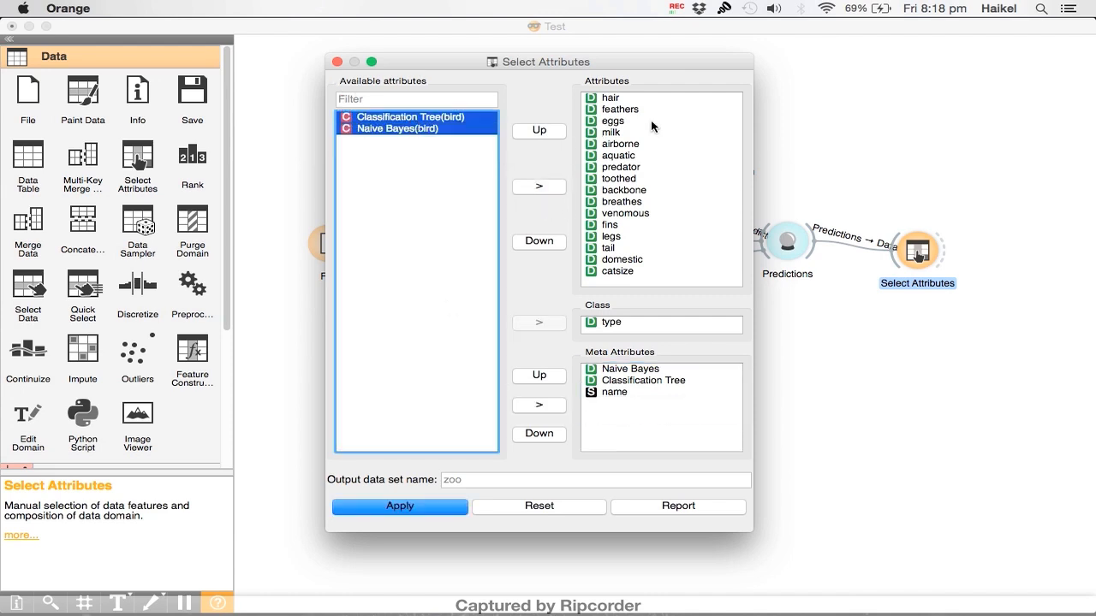
{"action": "left_click", "coordinate": [539, 187]}
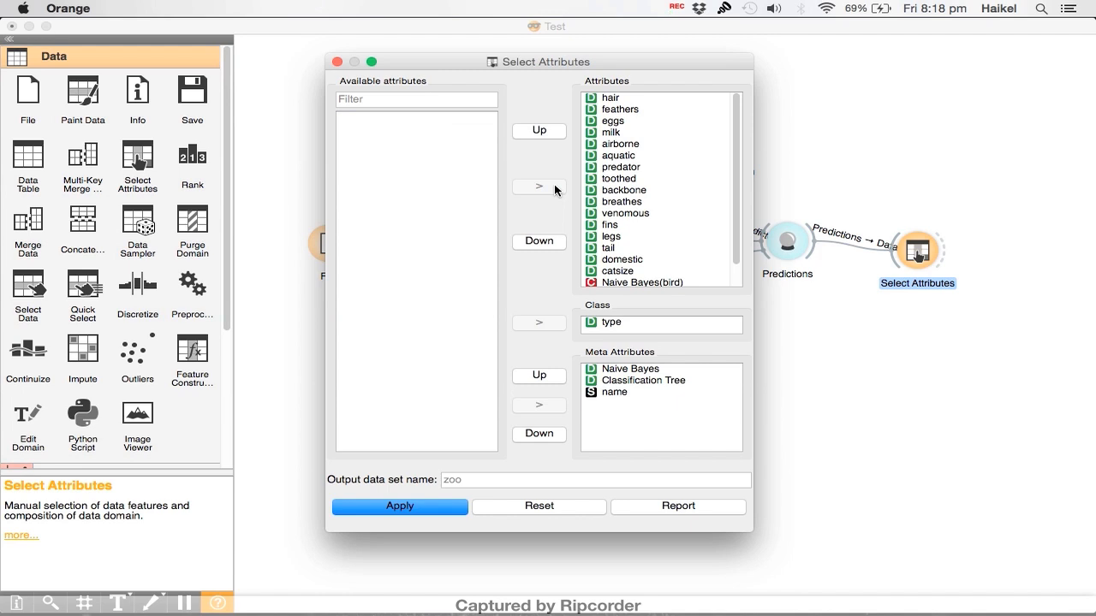
{"action": "left_click", "coordinate": [410, 511]}
{"action": "left_click", "coordinate": [337, 63]}
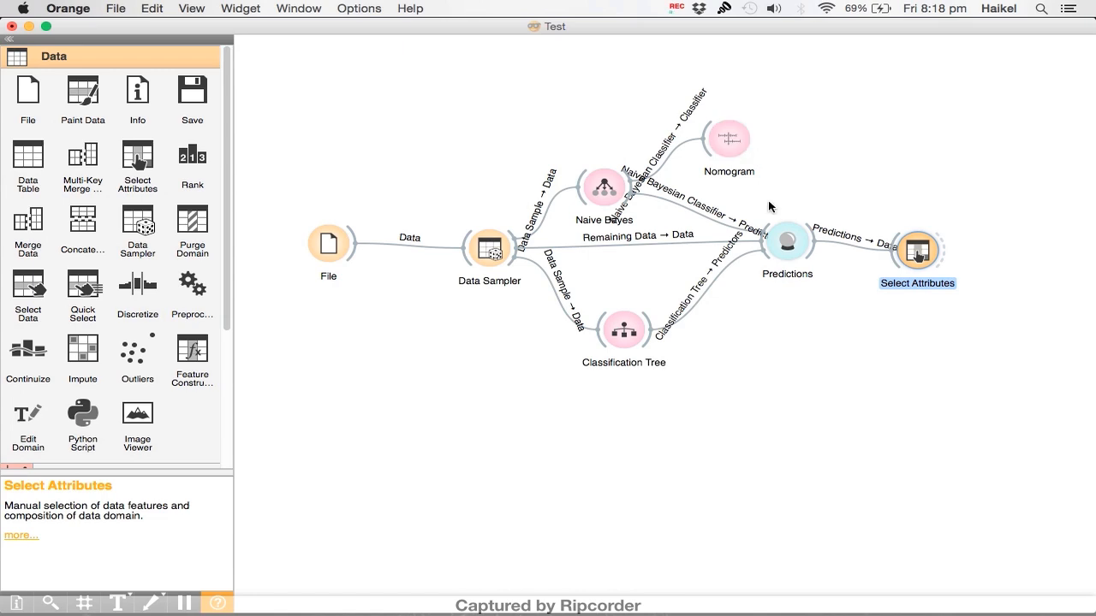
Set Predictions to show the predicted probabilities for amphibian only and close its window.
{"action": "double_click", "coordinate": [782, 234]}
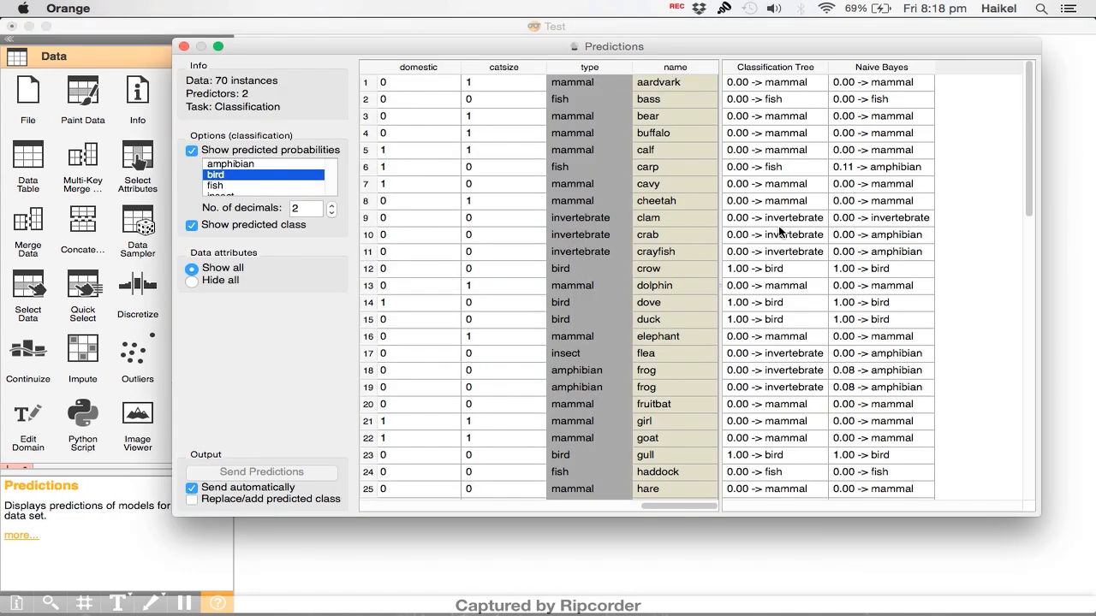
{"action": "left_click", "coordinate": [270, 165]}
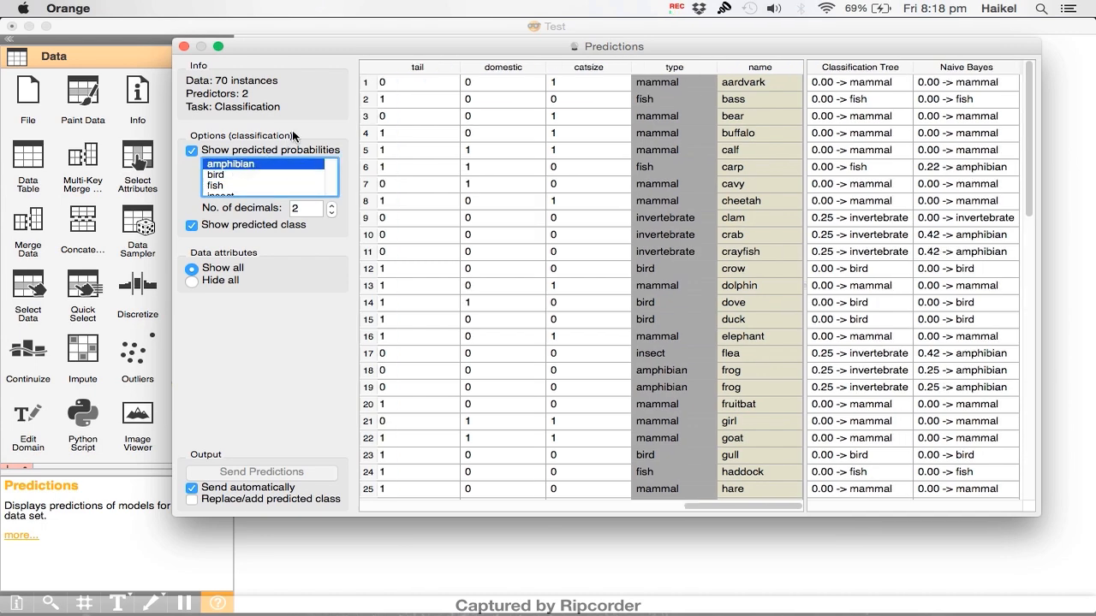
{"action": "left_click", "coordinate": [184, 47]}
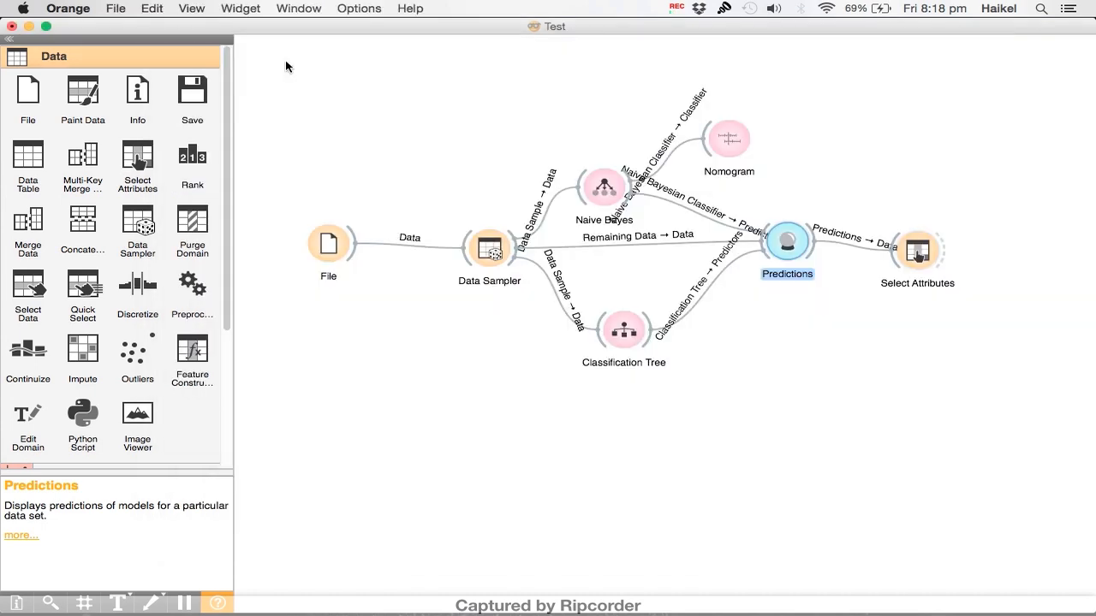
In Select Attributes, move Naive Bayes(amphibian) and Classification Tree(amphibian) from the meta attributes to the attributes, then apply and close.
{"action": "left_click", "coordinate": [918, 256]}
{"action": "double_click", "coordinate": [917, 257]}
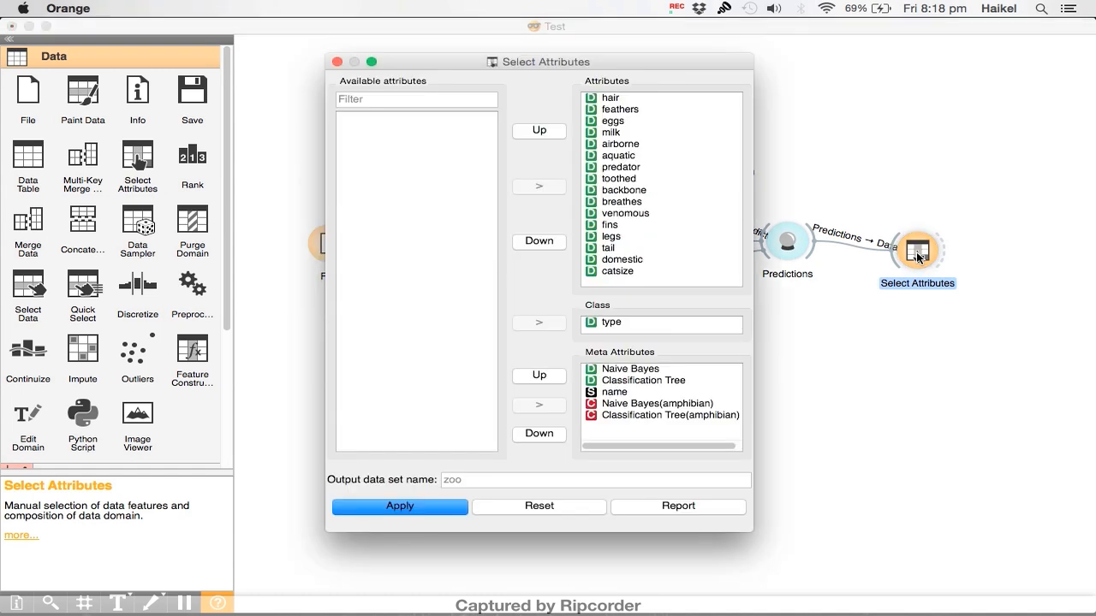
{"action": "left_click", "coordinate": [635, 406]}
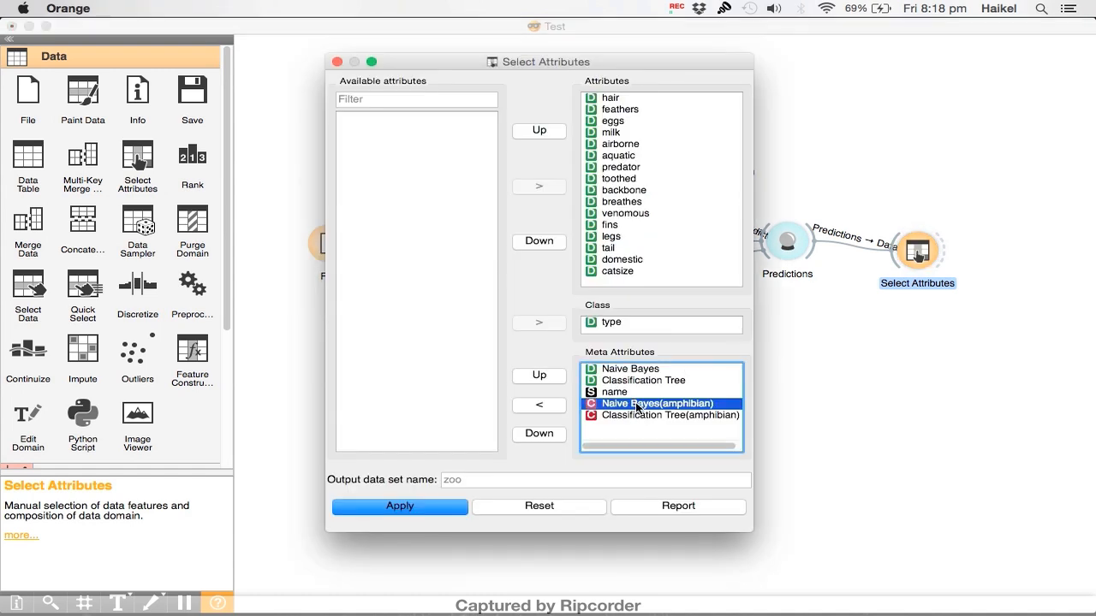
{"action": "left_click", "coordinate": [642, 416], "text": "shift"}
{"action": "left_click", "coordinate": [540, 404]}
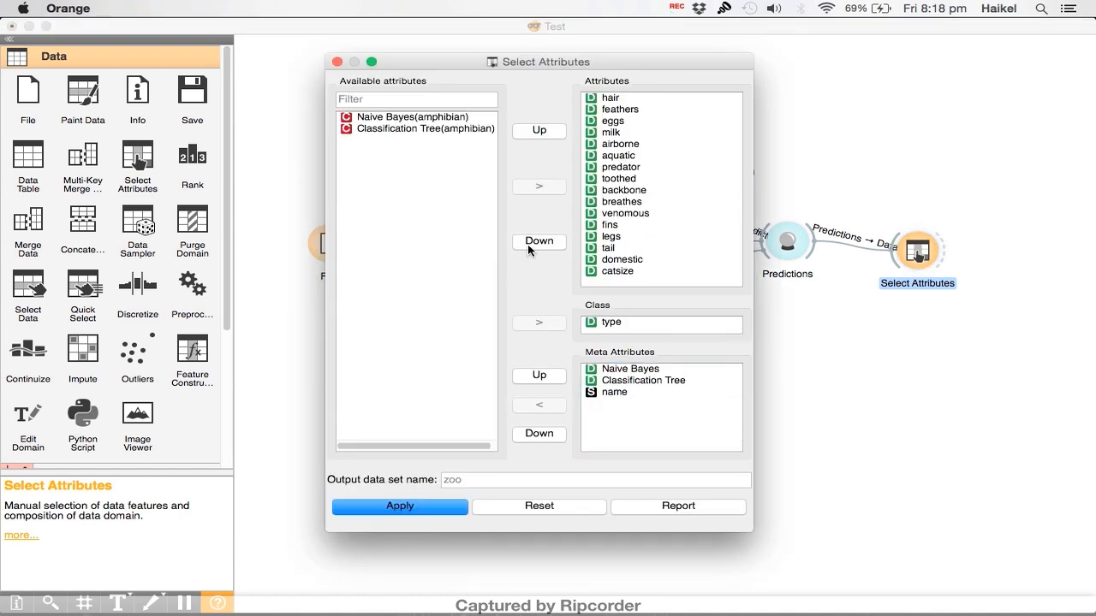
{"action": "left_click", "coordinate": [428, 129]}
{"action": "left_click", "coordinate": [432, 118], "text": "shift"}
{"action": "left_click", "coordinate": [539, 186]}
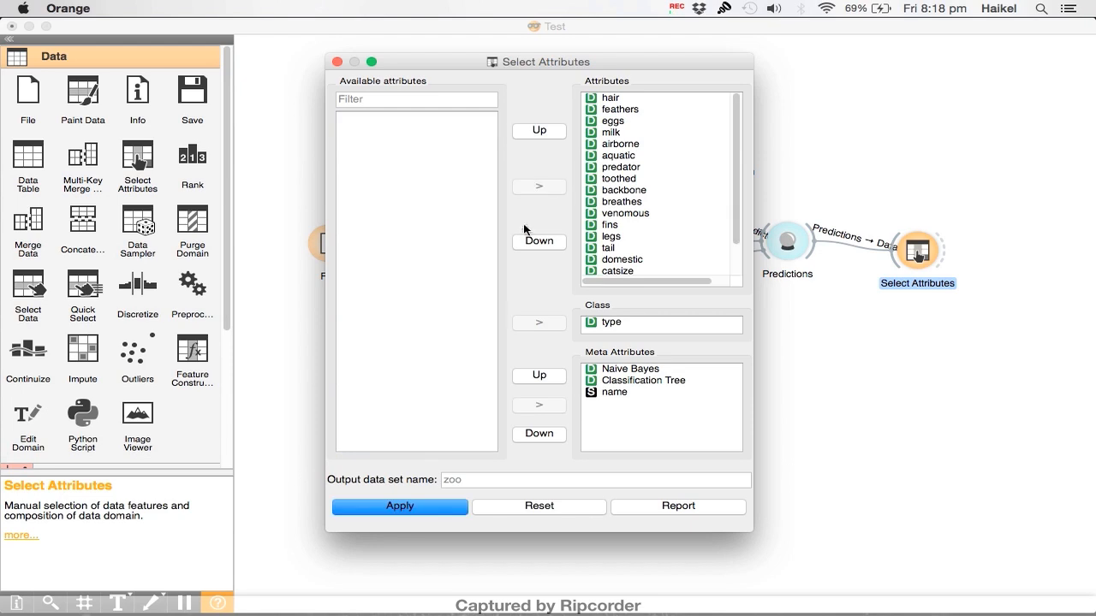
{"action": "left_click", "coordinate": [427, 507]}
{"action": "left_click", "coordinate": [337, 62]}
Add a Scatter Plot widget after Select Attributes and link the selected data to it.
{"action": "scroll", "coordinate": [49, 269], "scroll_direction": "down", "scroll_amount": 5}
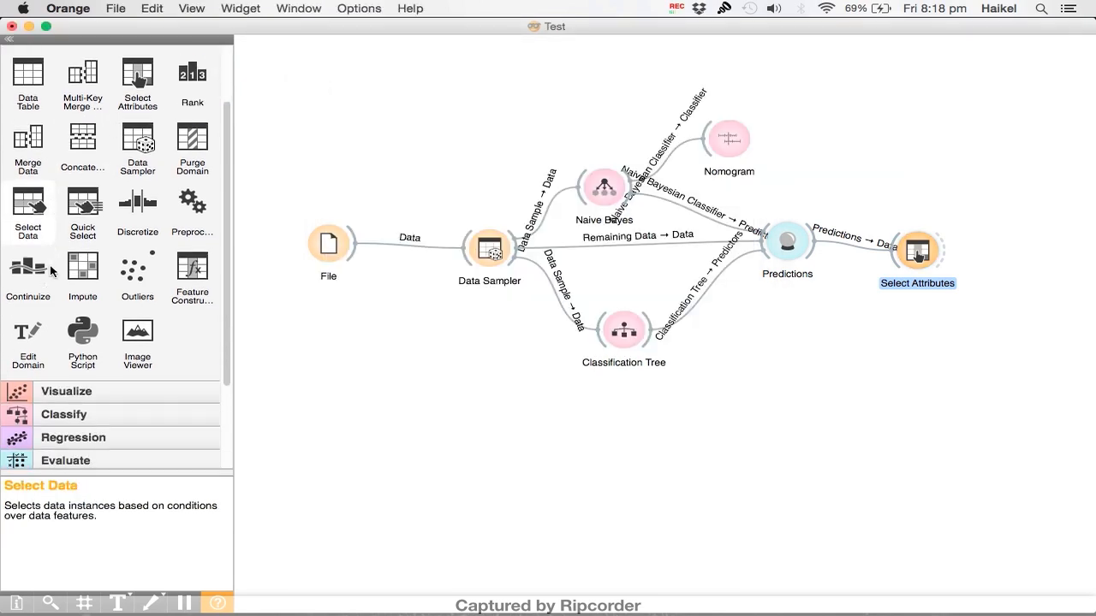
{"action": "left_click", "coordinate": [50, 267]}
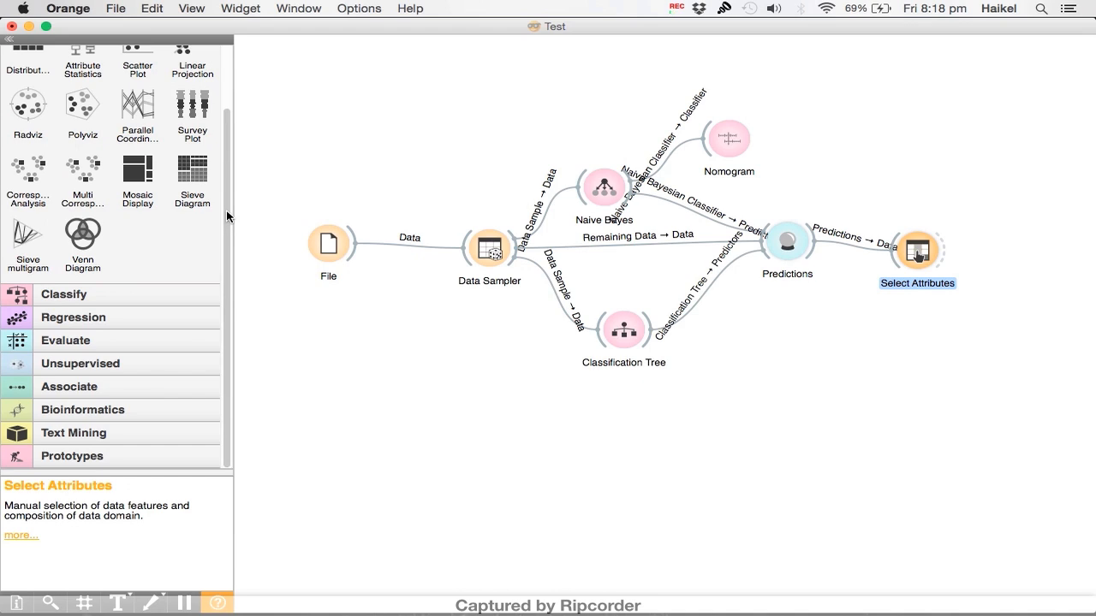
{"action": "scroll", "coordinate": [226, 210], "scroll_direction": "up", "scroll_amount": 3}
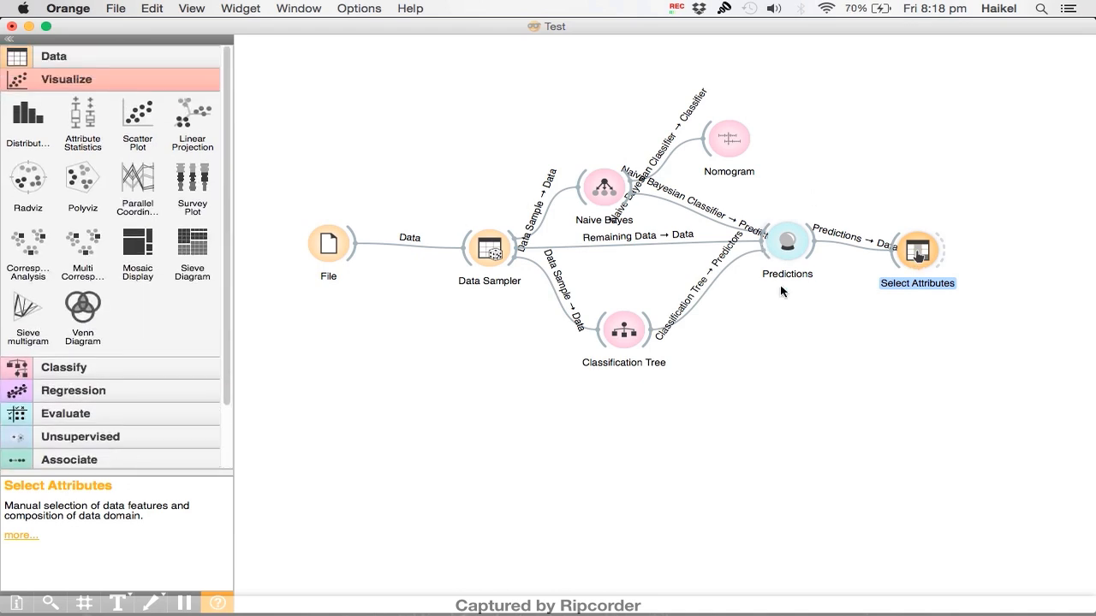
{"action": "left_click", "coordinate": [138, 120]}
{"action": "left_click_drag", "start_coordinate": [944, 253], "coordinate": [1026, 249]}
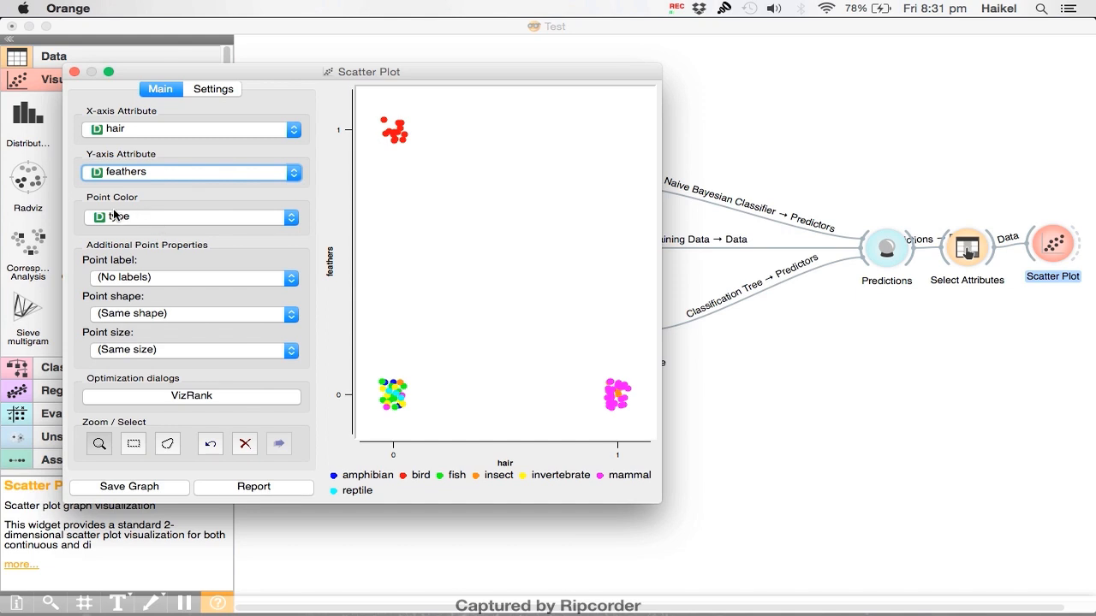
Zoom in on the Scatter Plot cluster at hair = 1 and feathers = 0, compare the insects' predicted classes, and close the plot.
{"action": "mouse_move", "coordinate": [394, 134]}
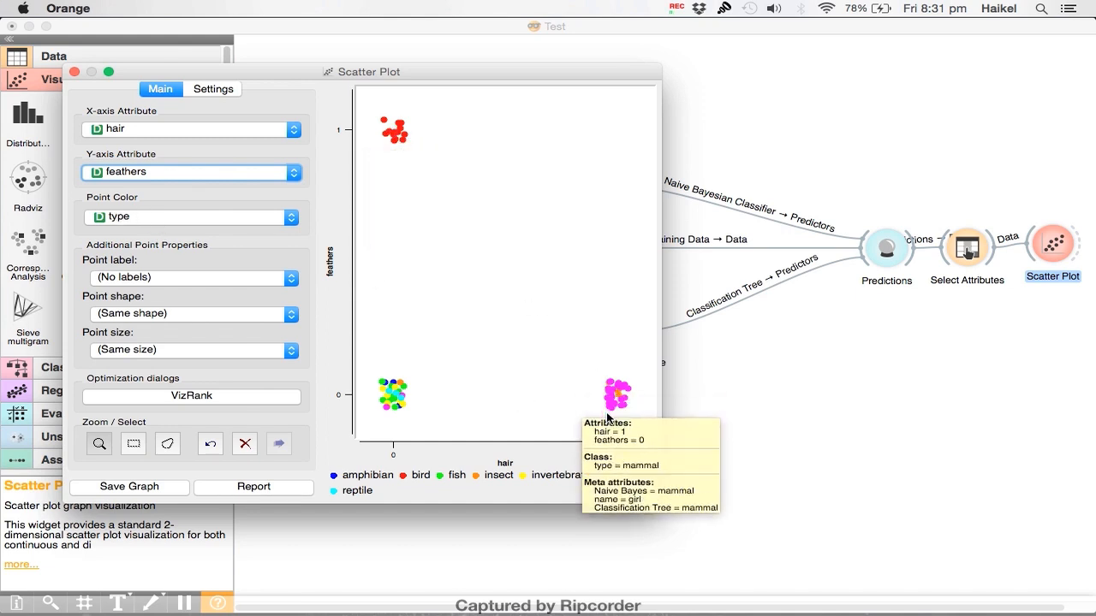
{"action": "left_click_drag", "start_coordinate": [602, 358], "coordinate": [643, 430]}
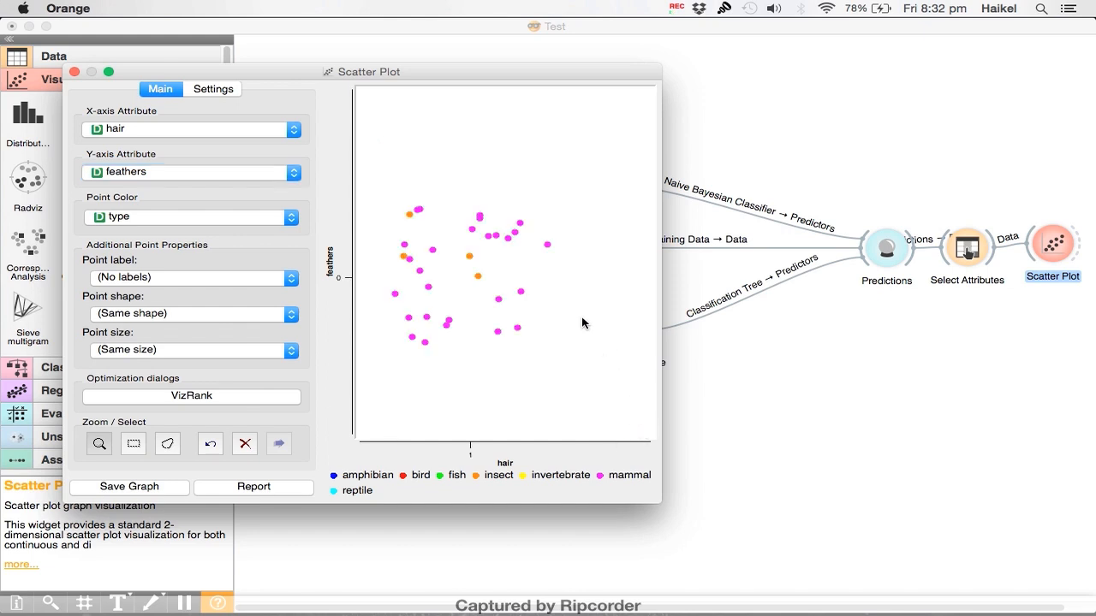
{"action": "mouse_move", "coordinate": [480, 279]}
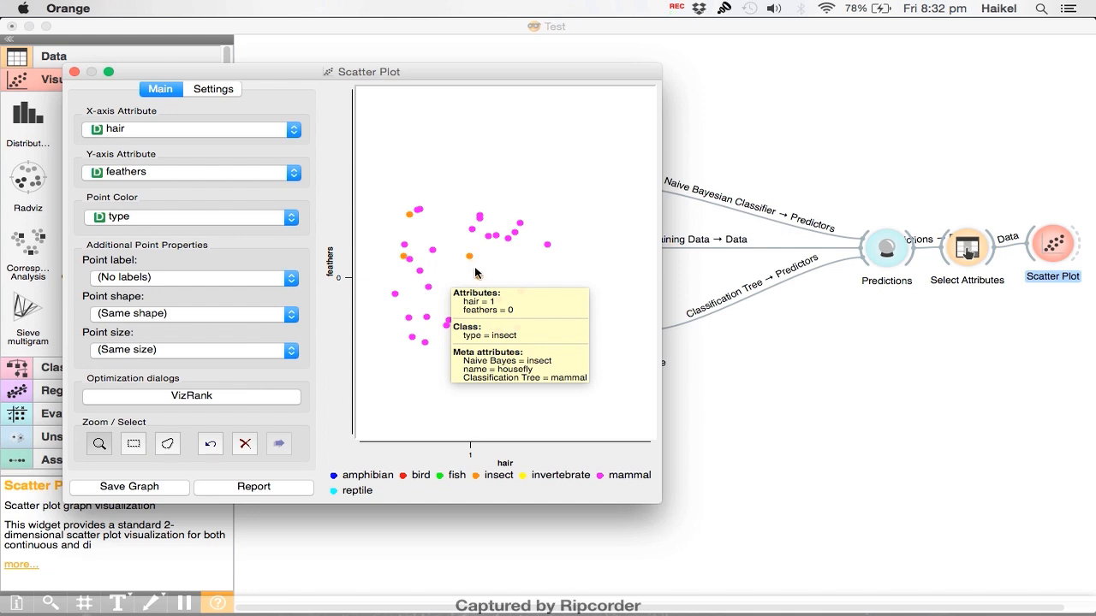
{"action": "mouse_move", "coordinate": [469, 258]}
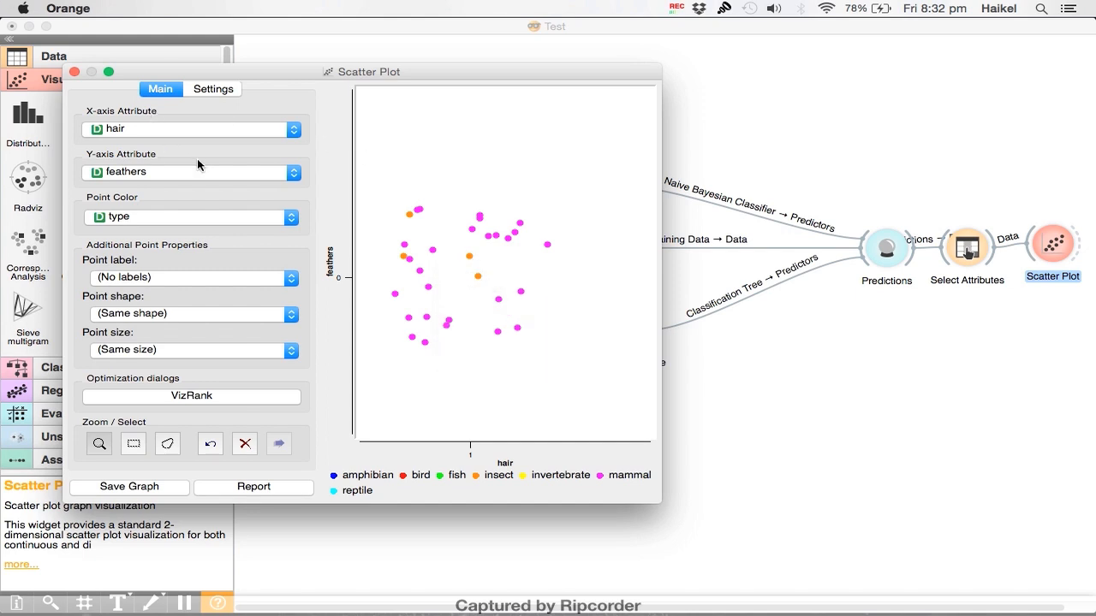
{"action": "left_click", "coordinate": [75, 73]}
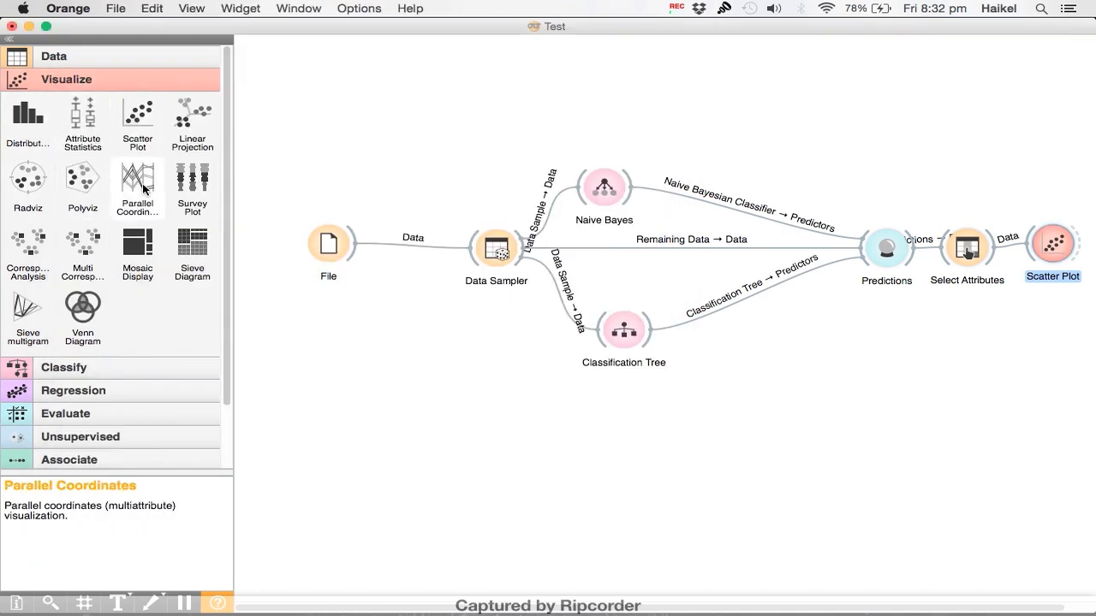